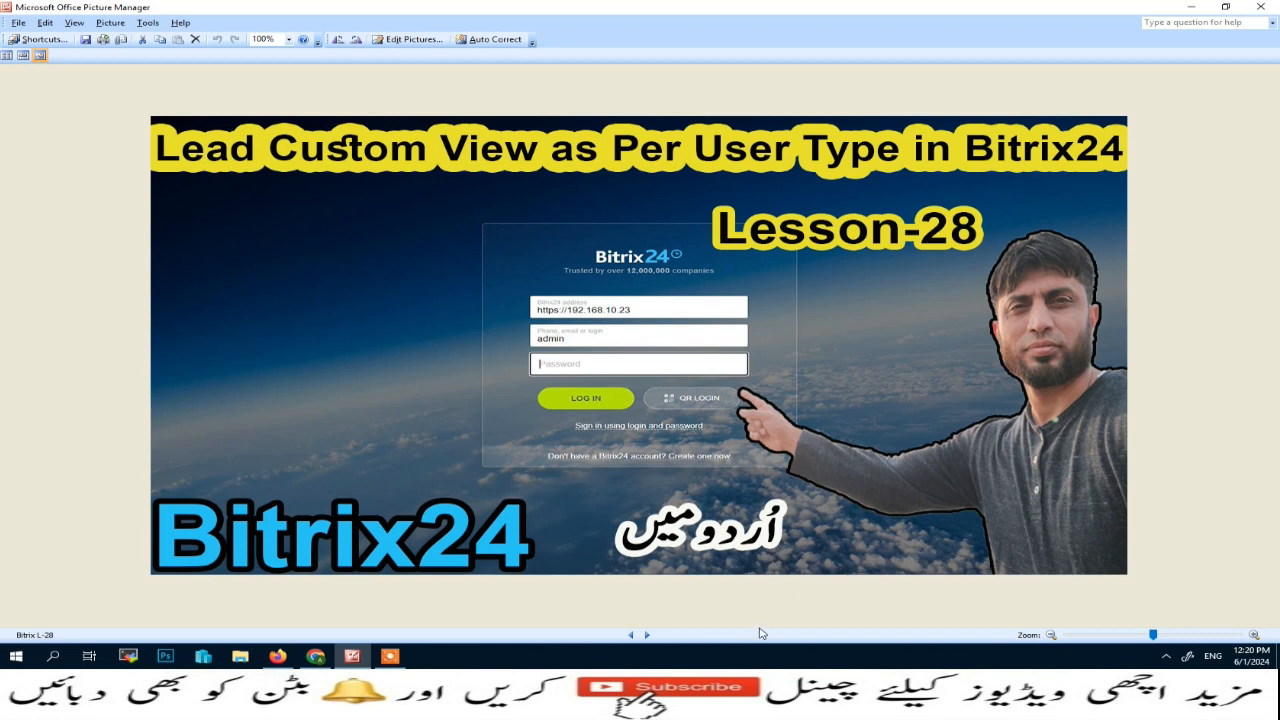
Step: Switch to Bitrix24 in Chrome and open the form for creating a new lead from the Leads list
left_click(315, 656)
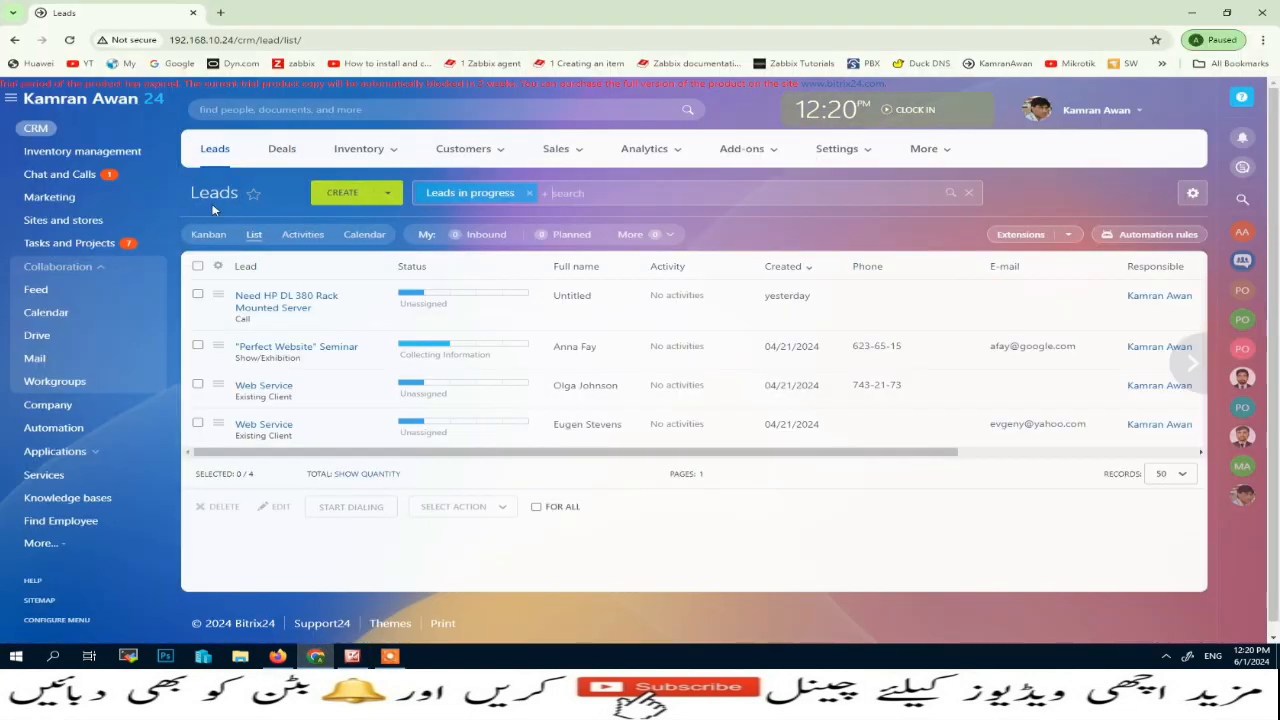
left_click(388, 197)
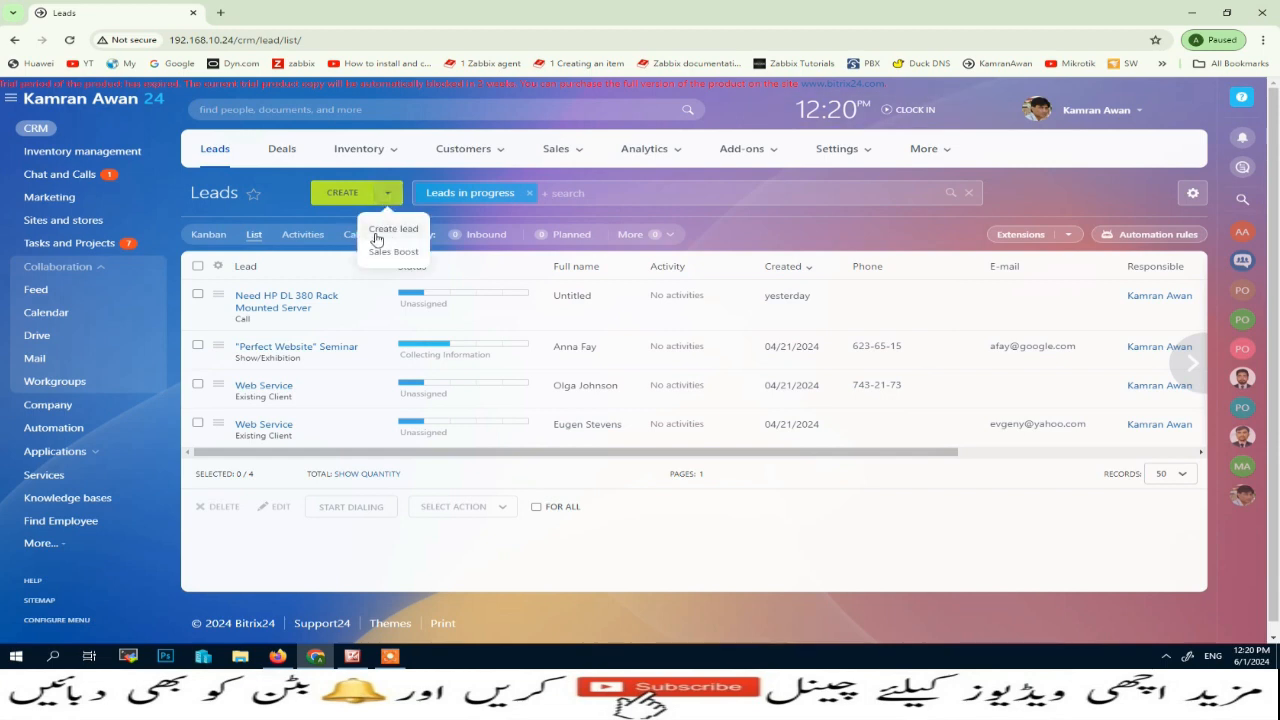
left_click(391, 231)
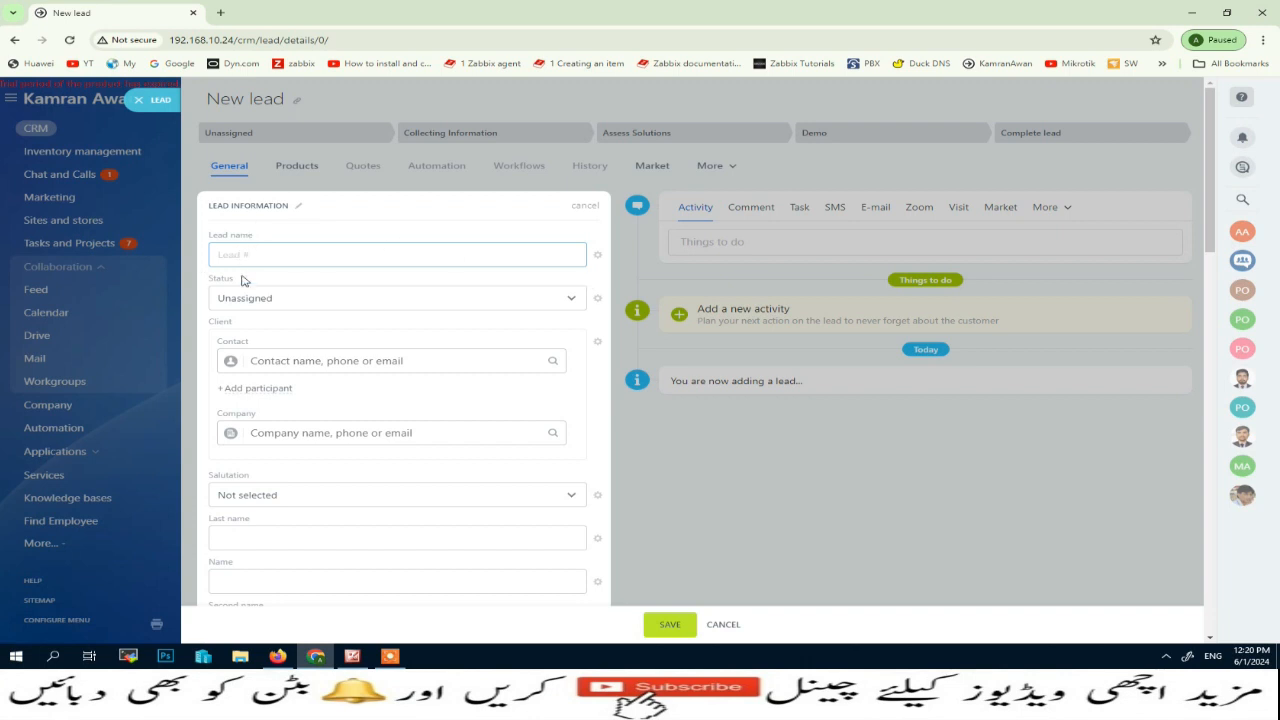
Step: Examine the fields and sections of the new lead form, from Lead Information to the end of the form
scroll(241, 310, "down", 1)
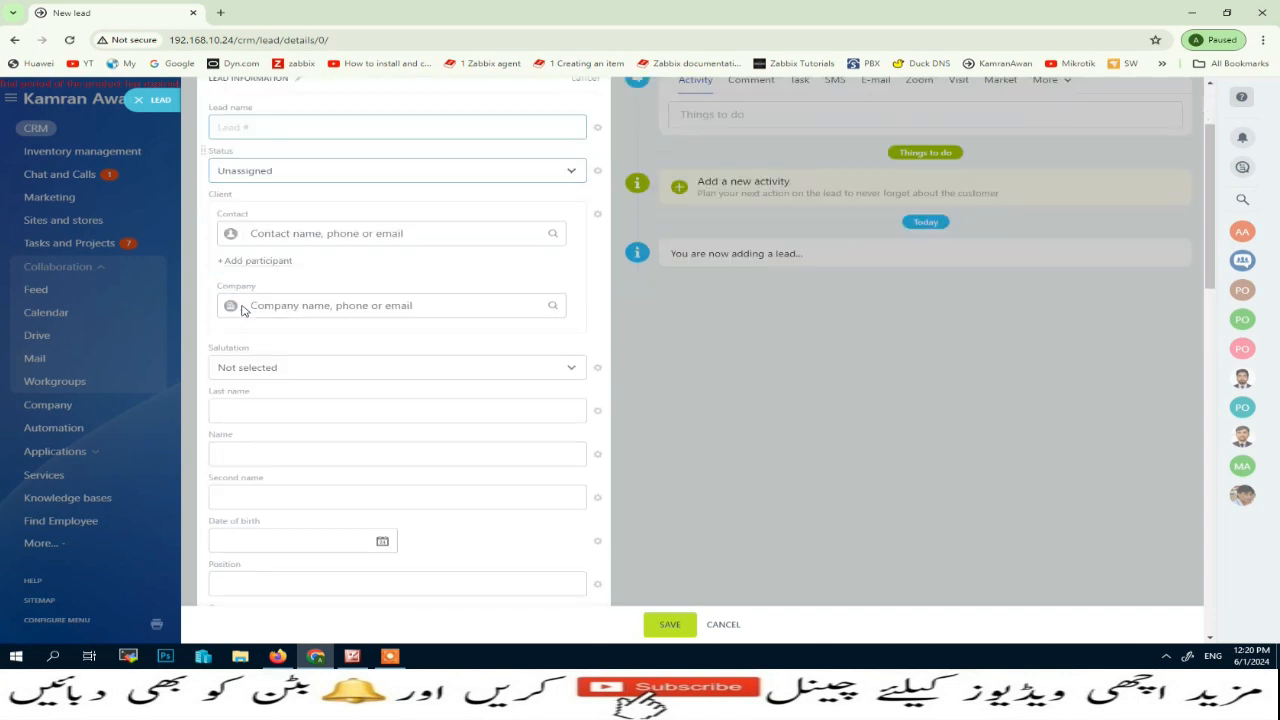
scroll(248, 375, "down", 1)
scroll(248, 381, "down", 2)
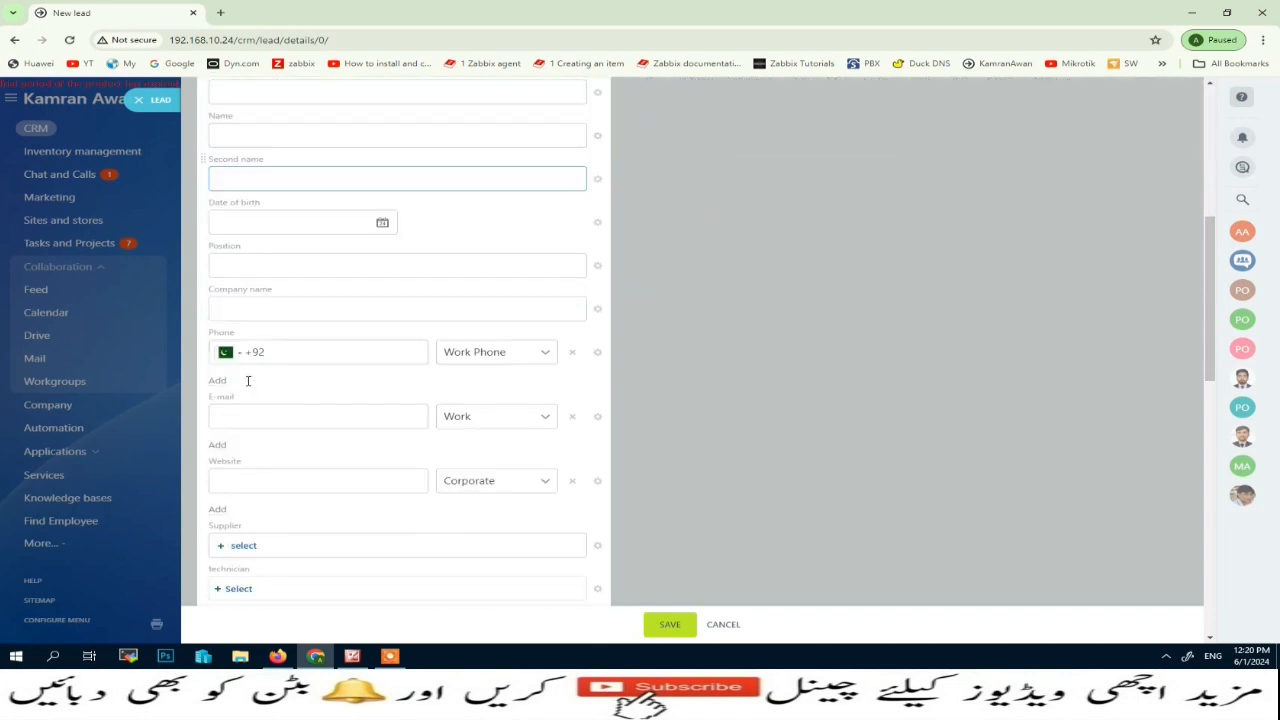
scroll(248, 381, "down", 2)
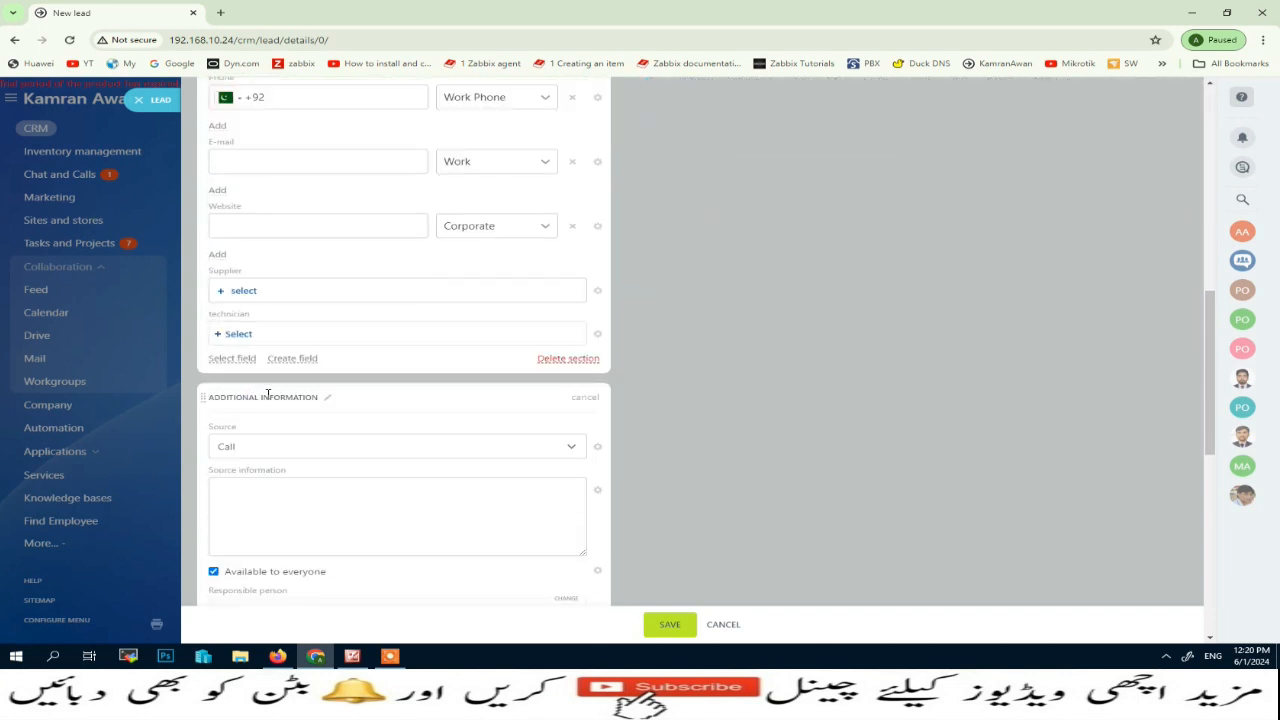
scroll(268, 397, "down", 5)
scroll(331, 546, "up", 4)
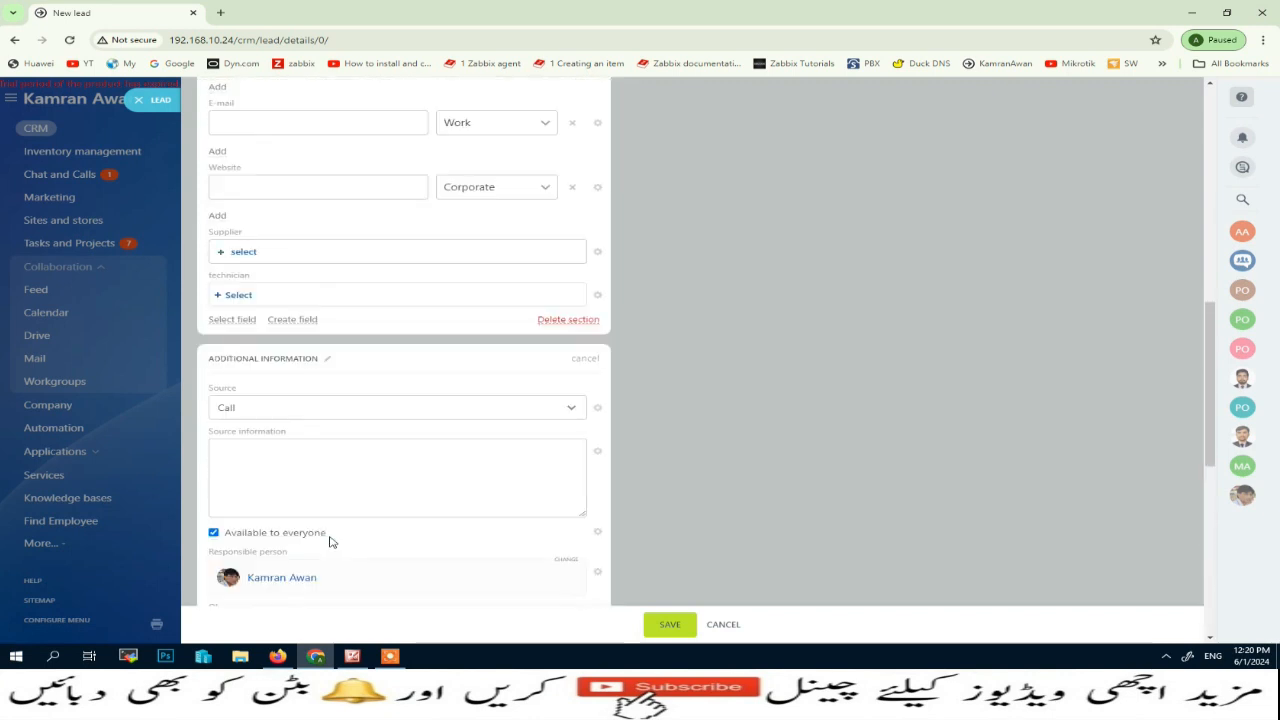
scroll(331, 541, "up", 6)
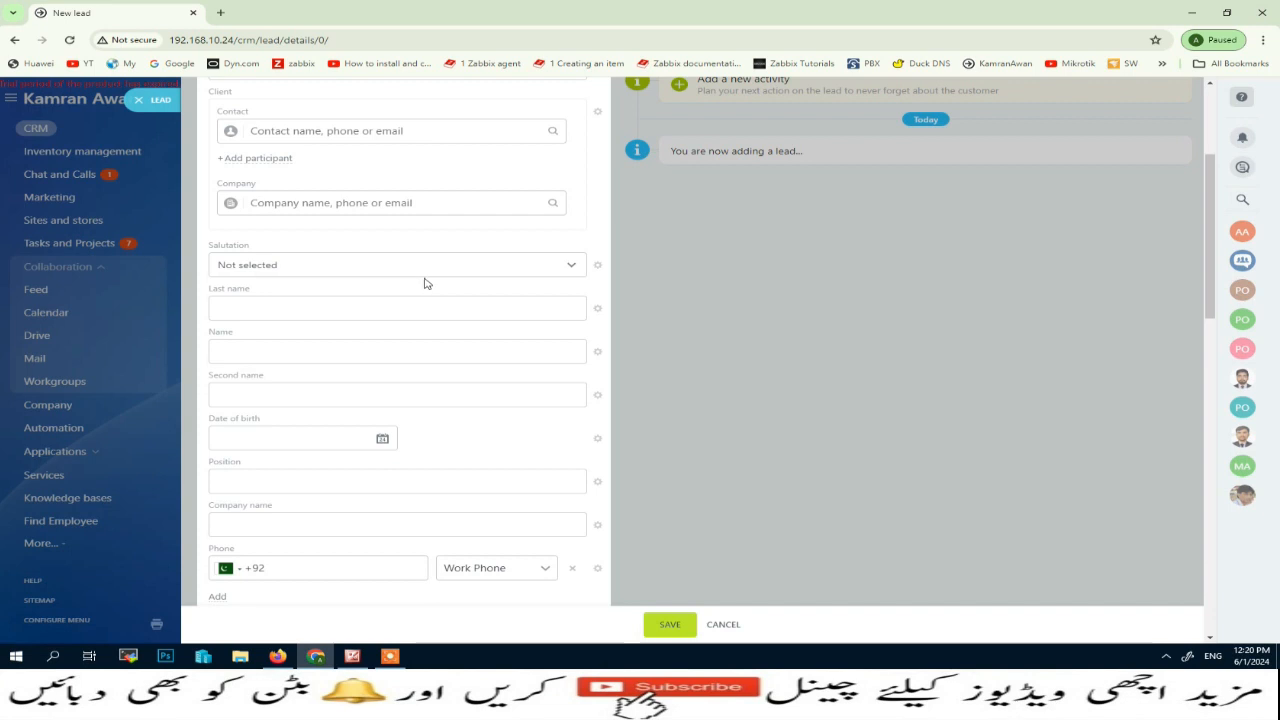
scroll(400, 346, "up", 2)
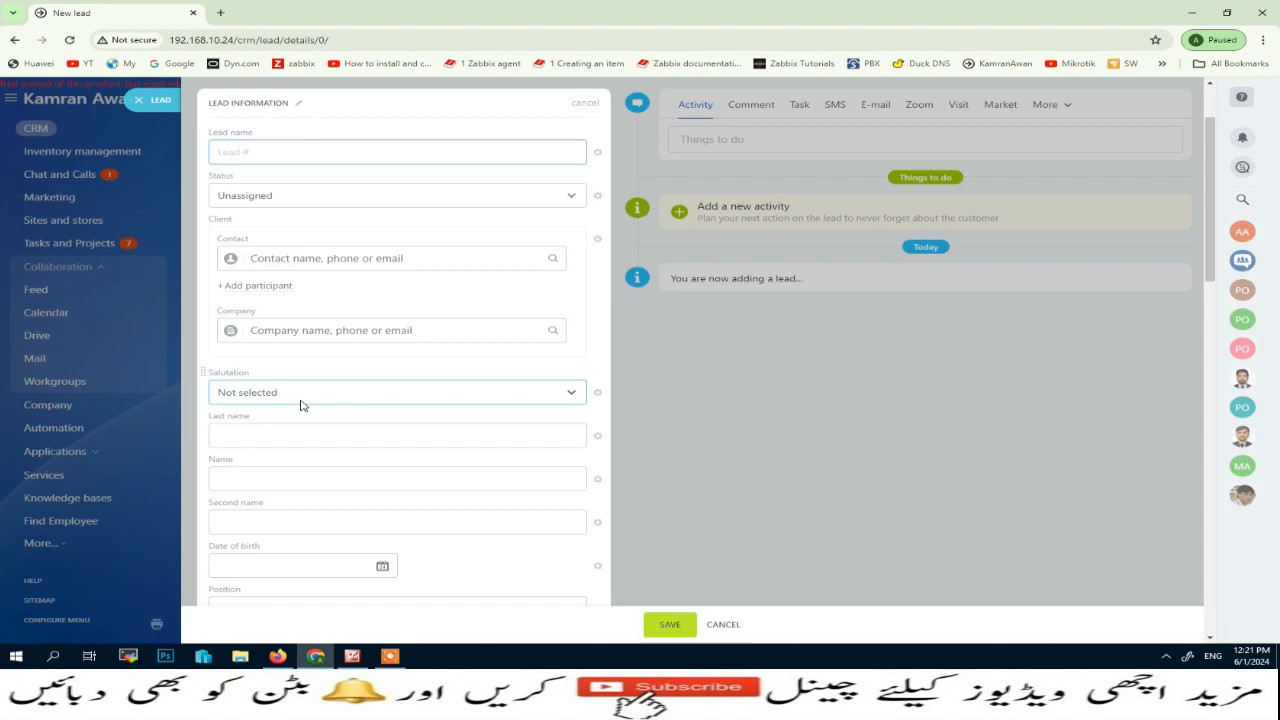
Step: Create a new view from the lead form's common form view and name it Sales Lead
left_click(303, 478)
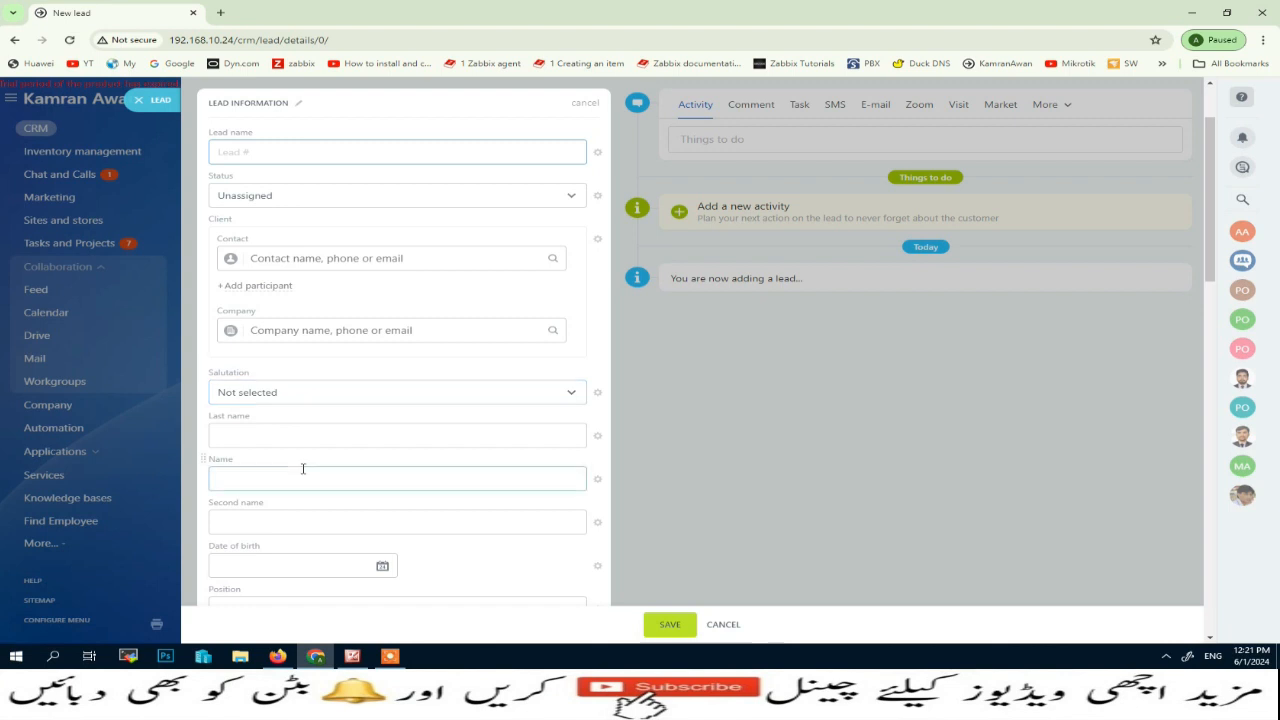
scroll(380, 415, "down", 5)
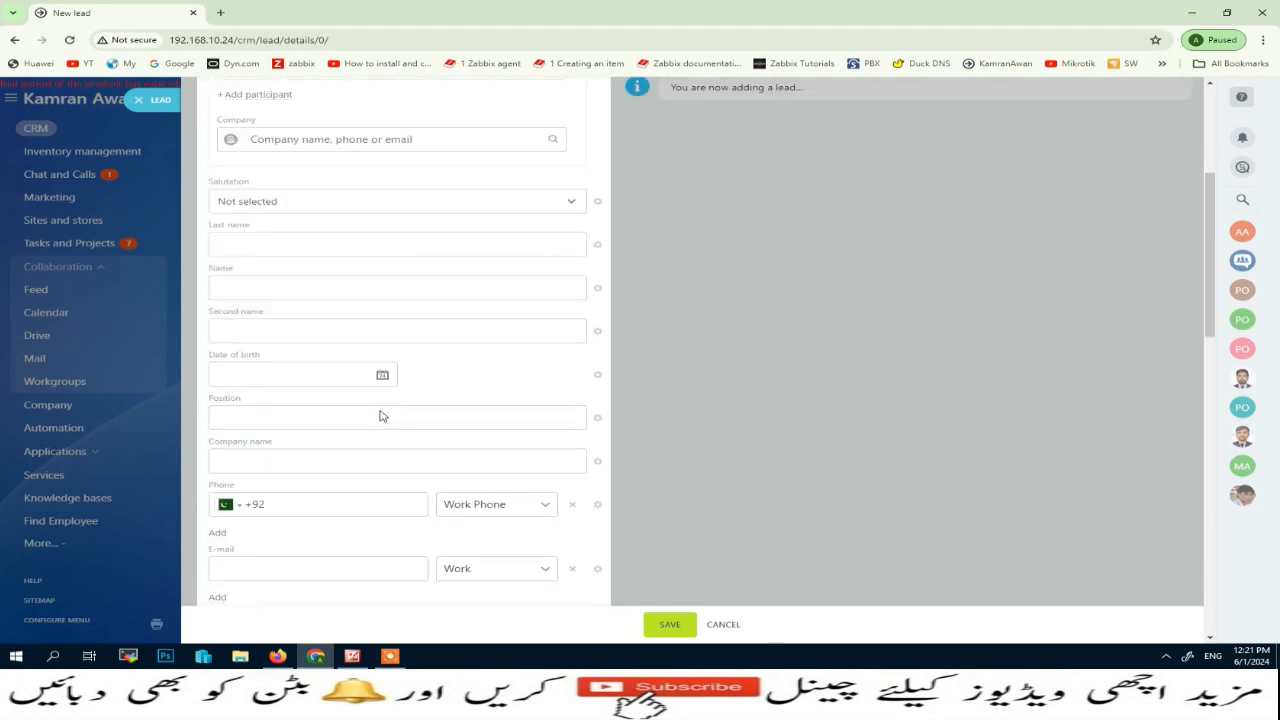
scroll(448, 533, "down", 4)
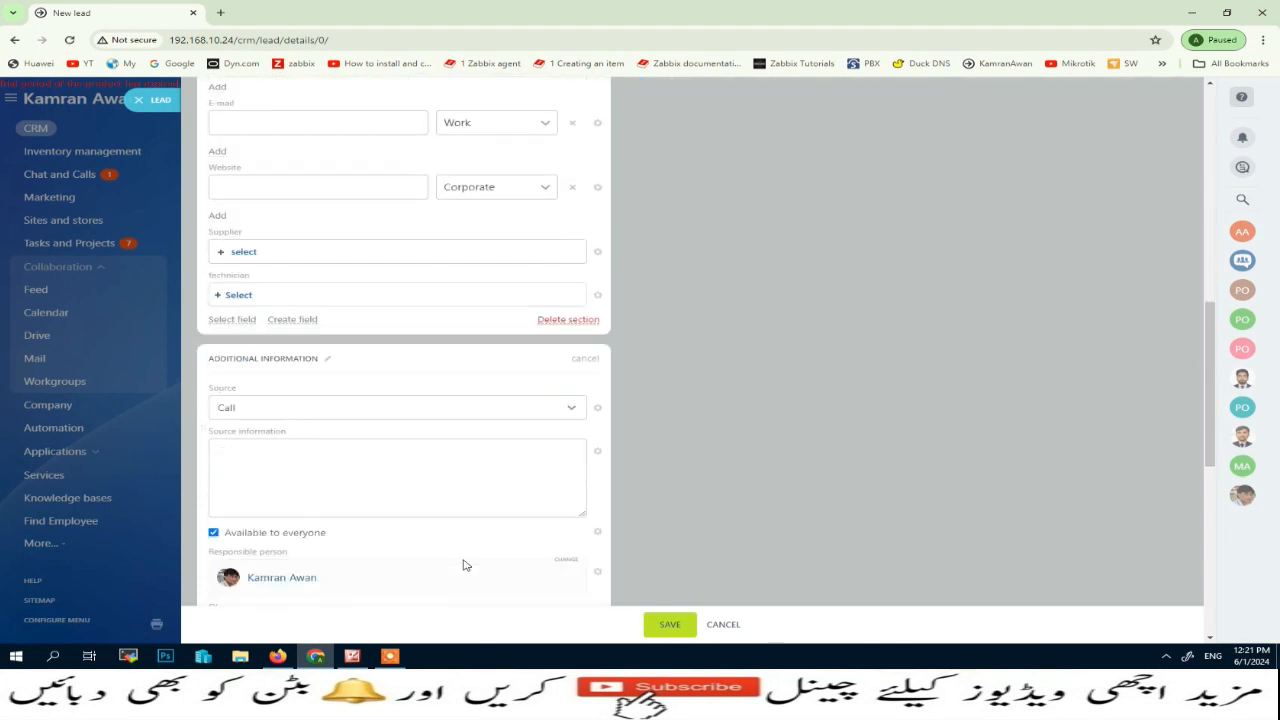
scroll(463, 576, "down", 4)
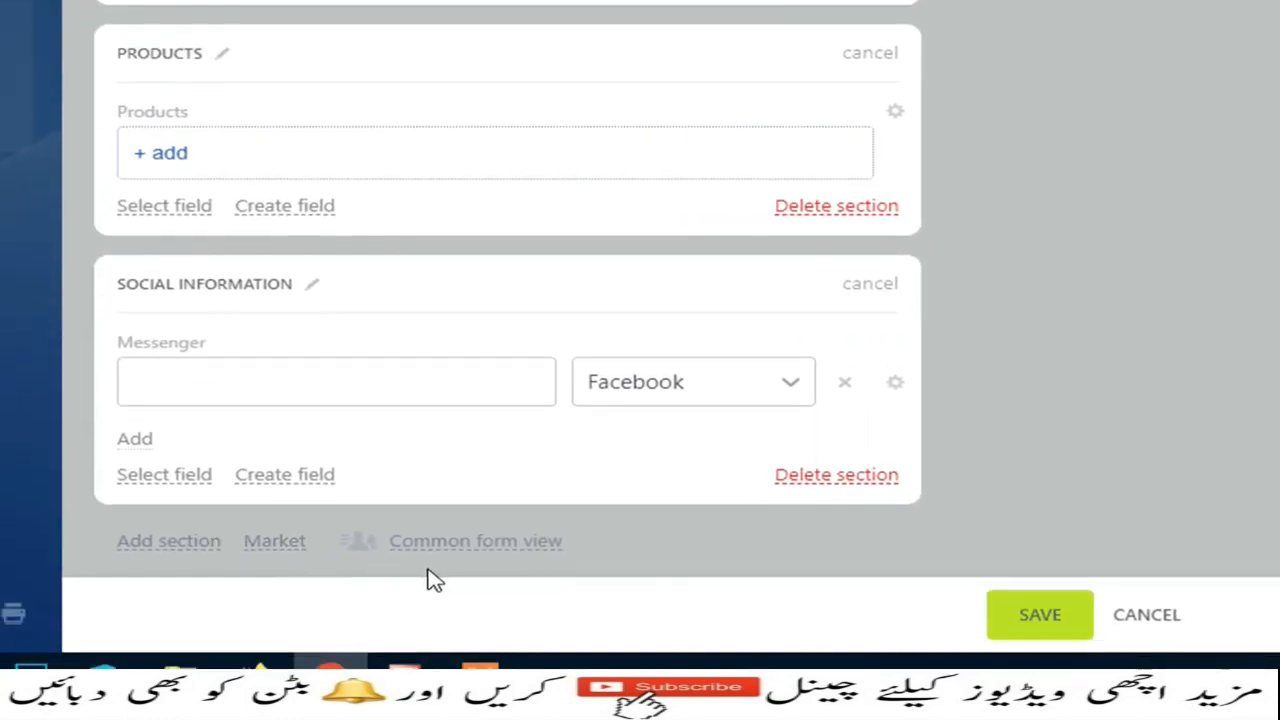
left_click(521, 546)
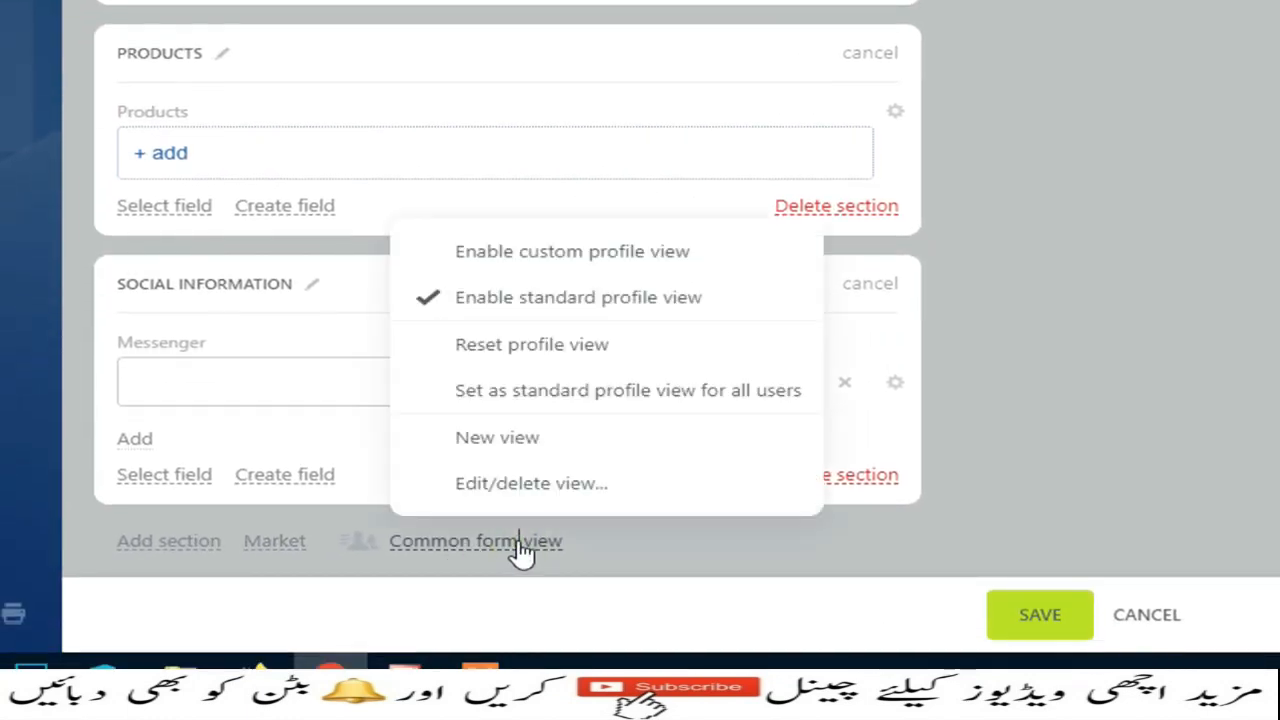
left_click(494, 440)
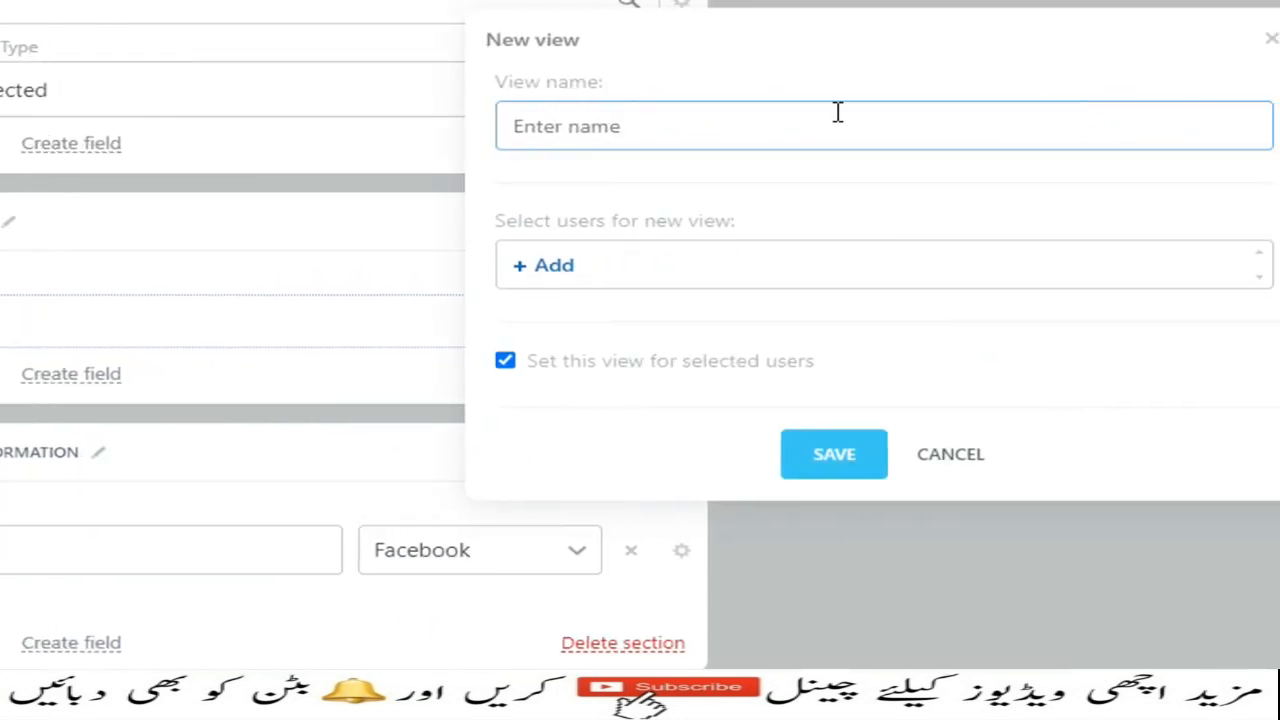
left_click(671, 118)
type("Sales Lead")
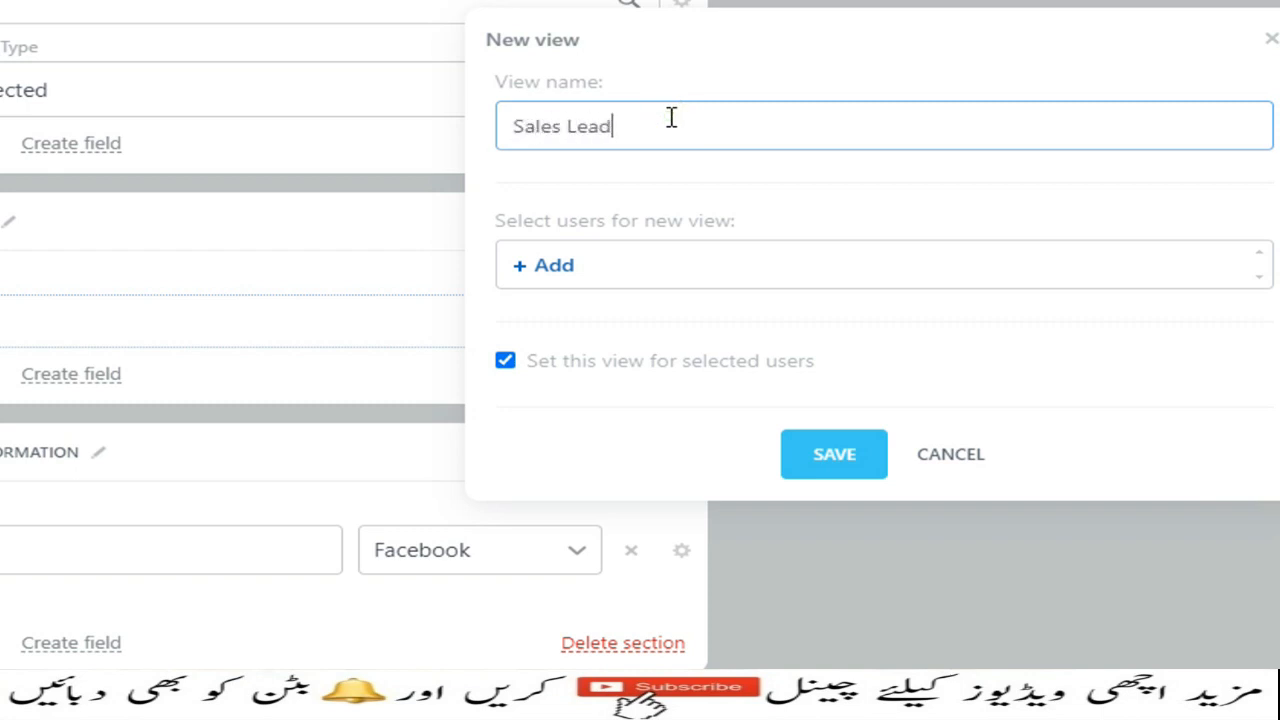
Step: Assign the new view to all Sales Department employees including subdepartments, and save it
left_click(567, 264)
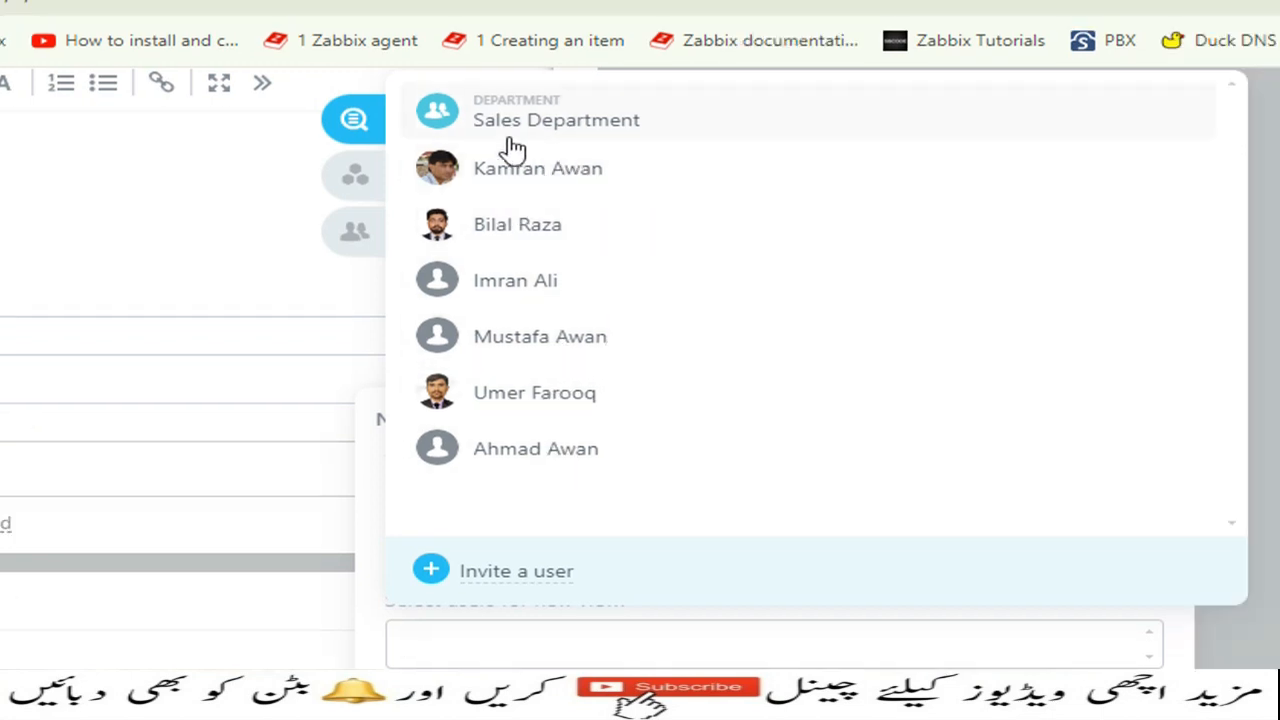
left_click(285, 236)
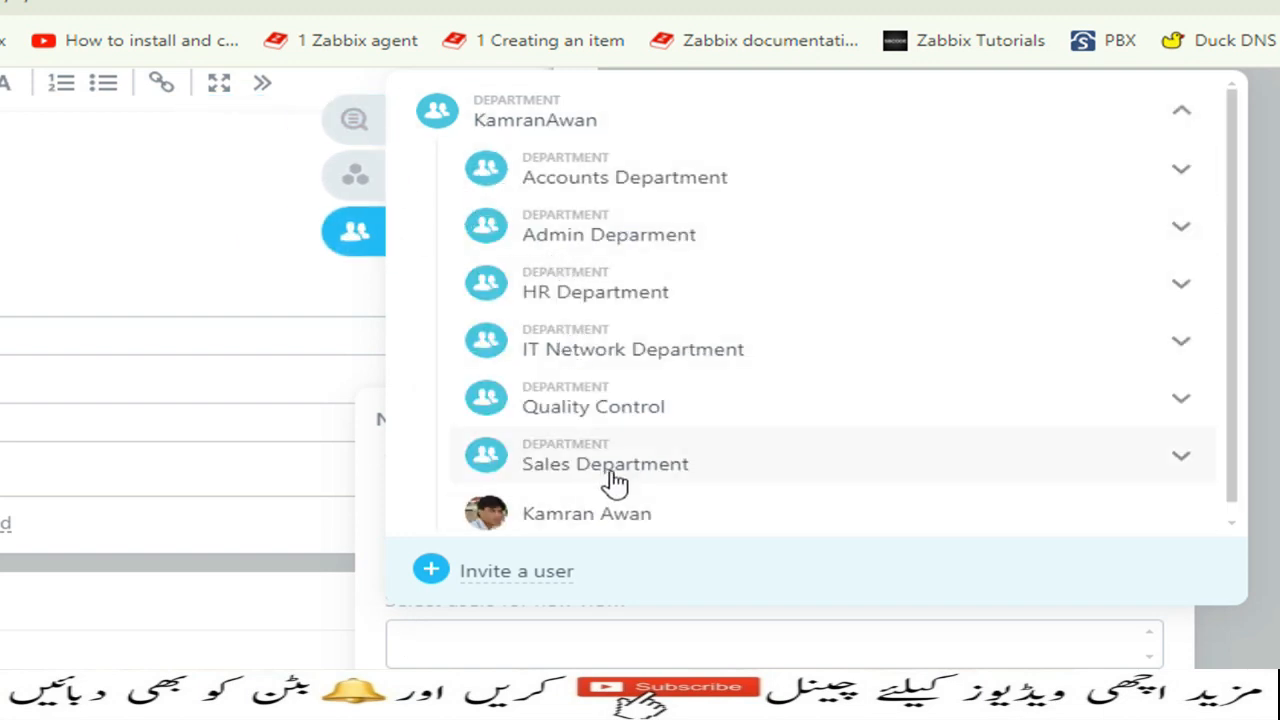
left_click(1181, 458)
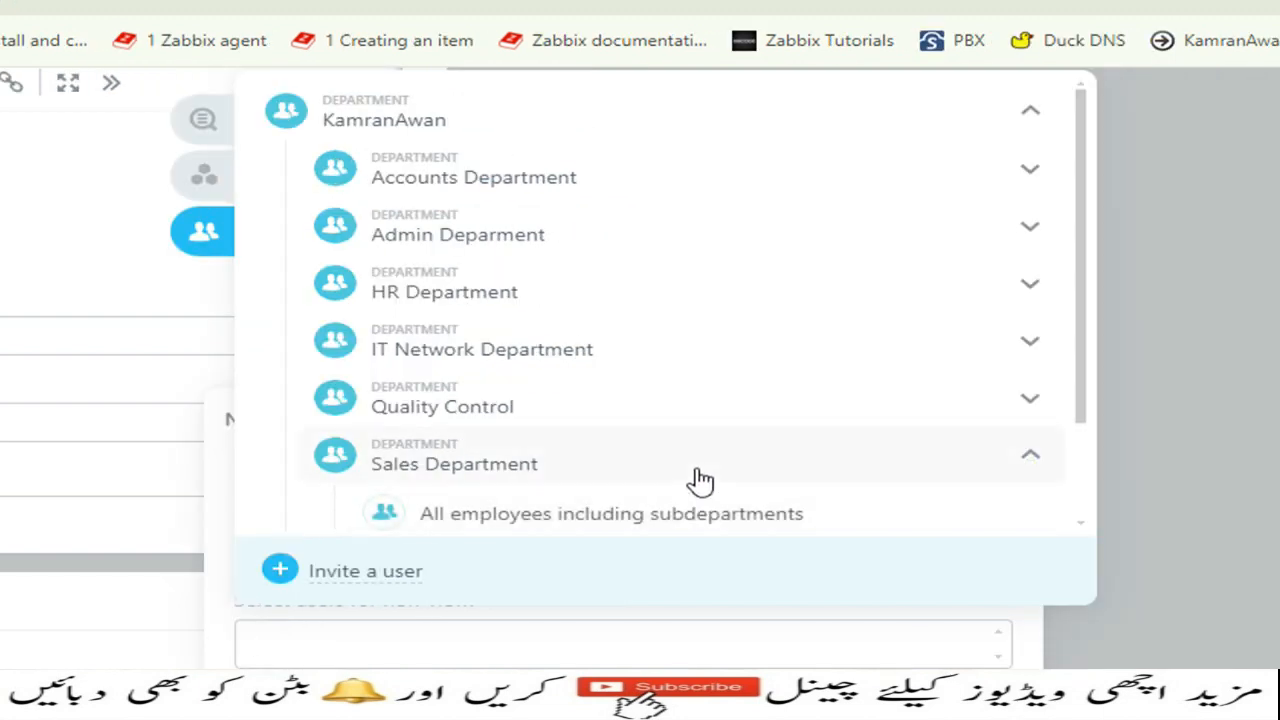
scroll(698, 482, "down", 2)
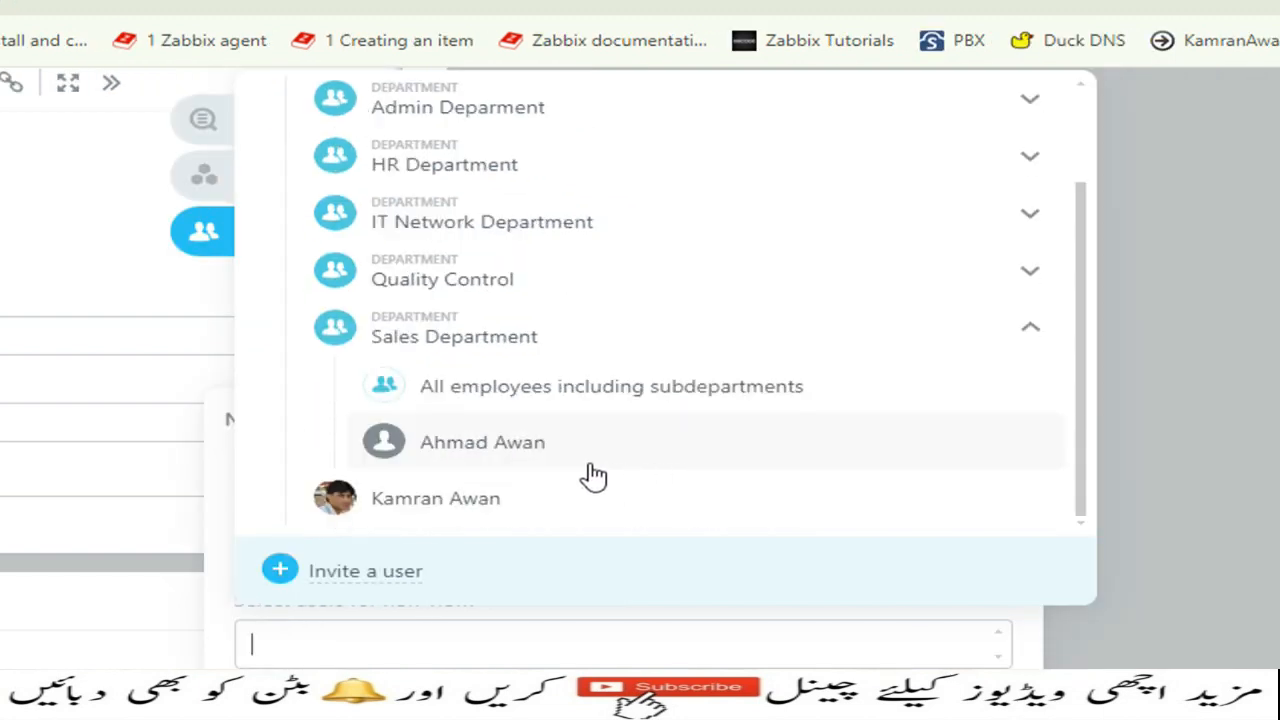
left_click(673, 400)
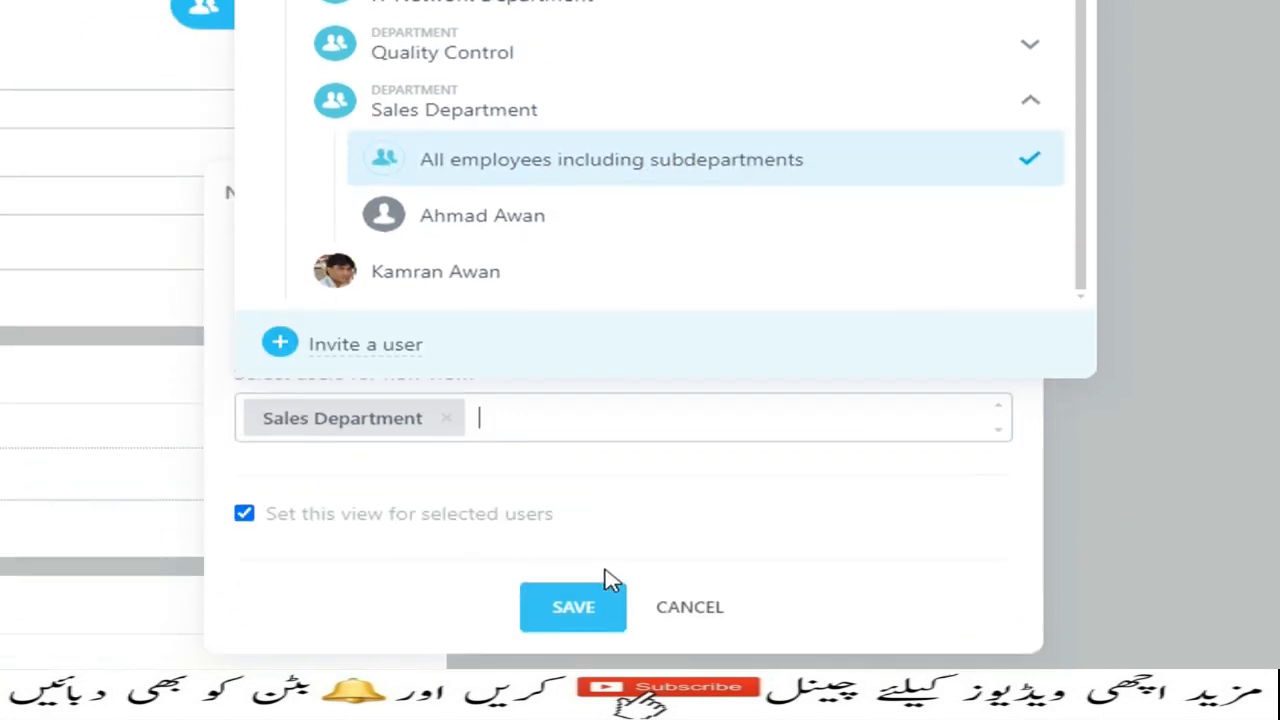
left_click(571, 607)
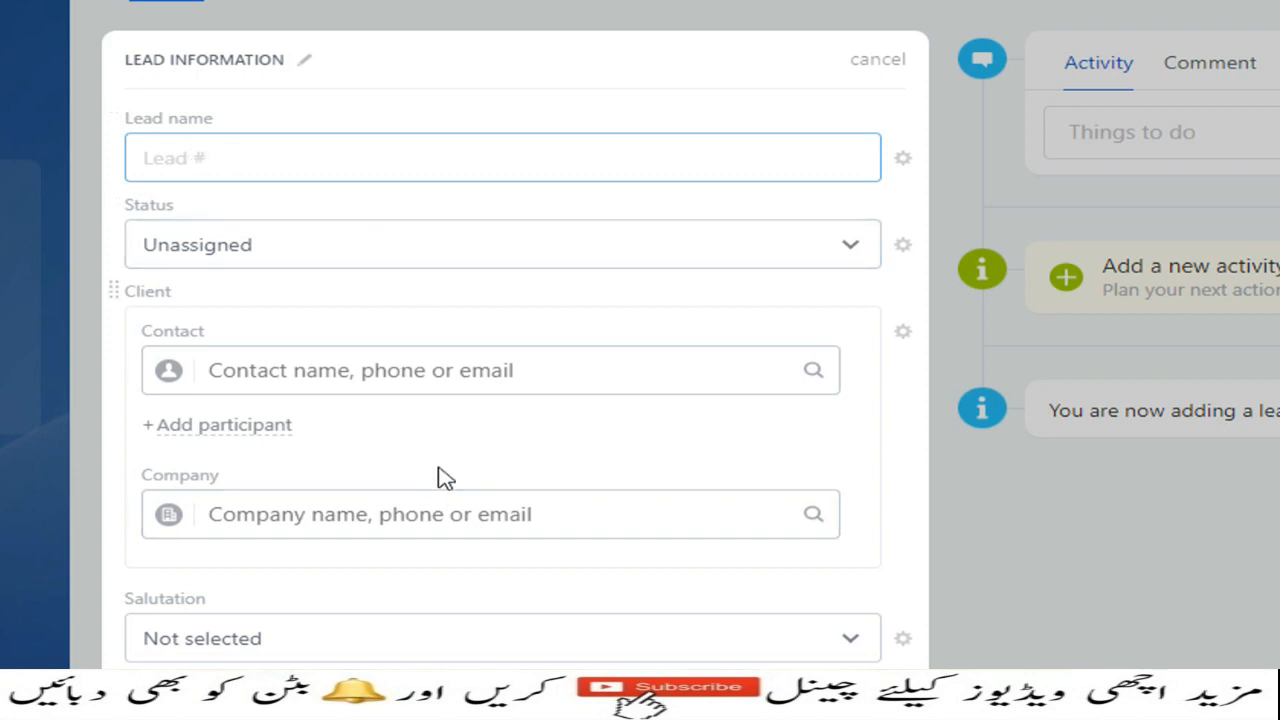
Step: Hide the Salutation and Last name fields in the Lead Information section
scroll(440, 477, "down", 4)
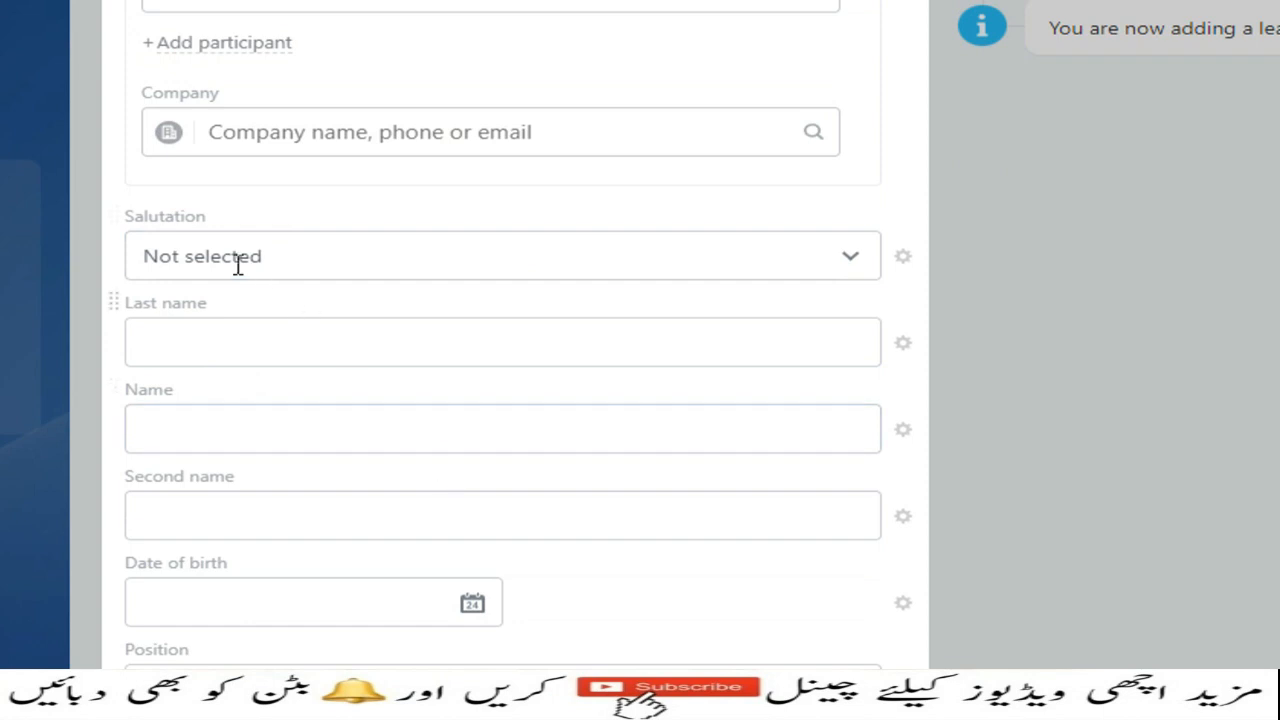
left_click(903, 257)
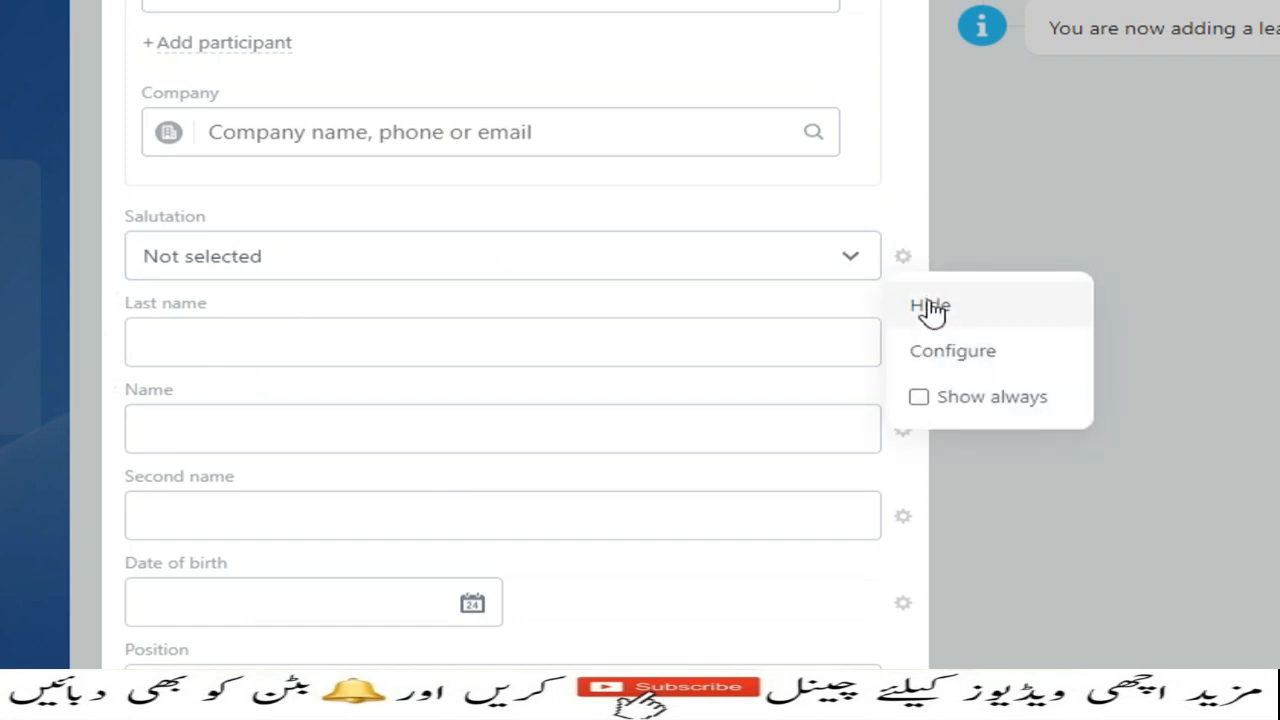
left_click(925, 305)
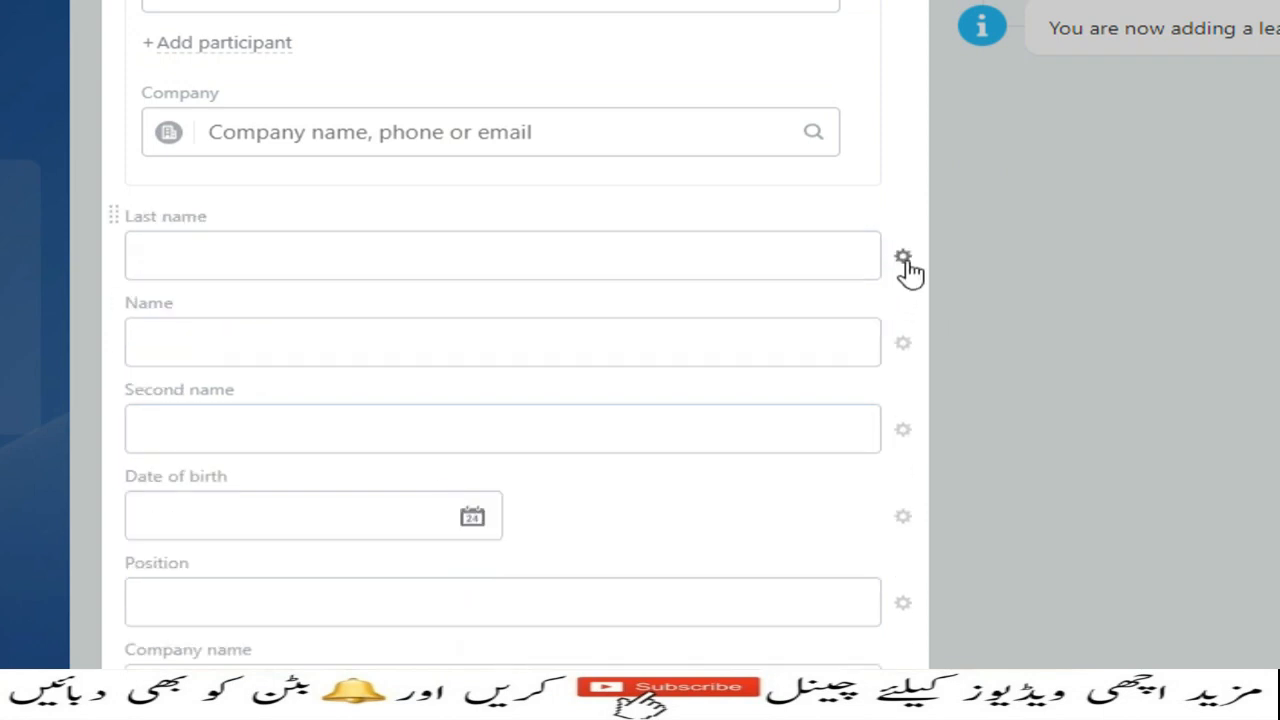
left_click(905, 260)
left_click(929, 305)
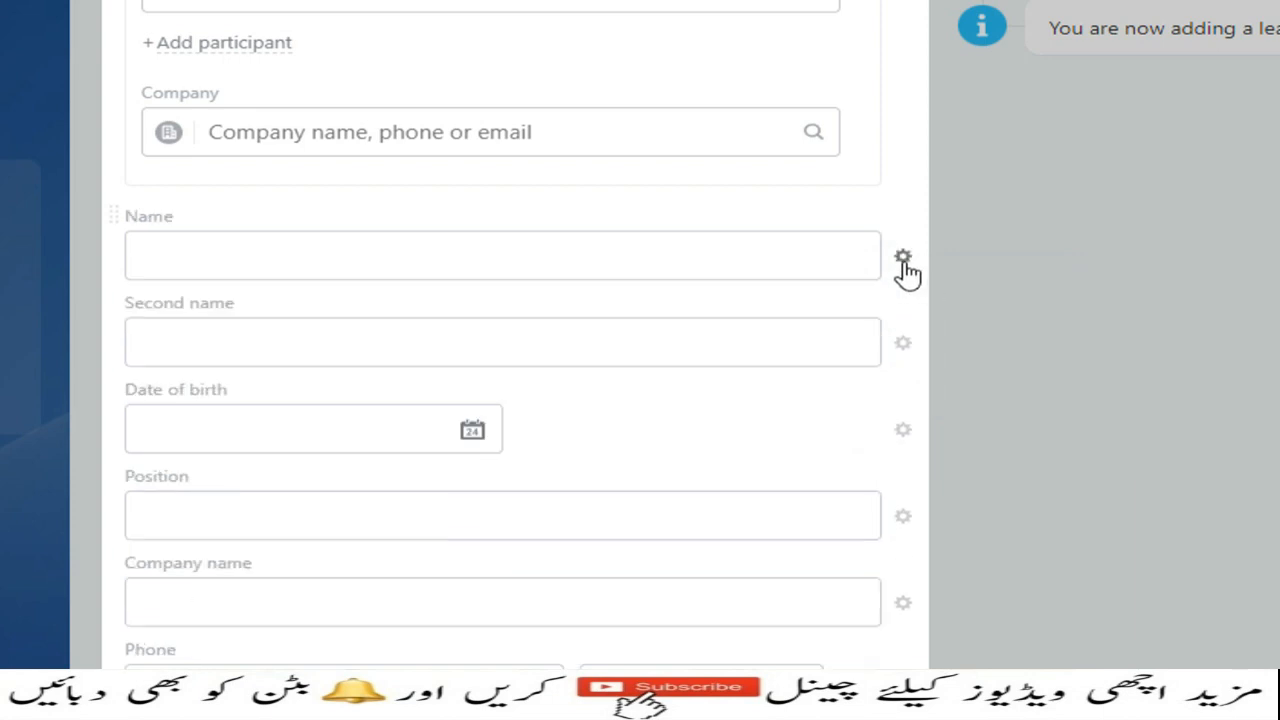
Step: Hide the Name and Second name fields in the Lead Information section
scroll(905, 268, "up", 2)
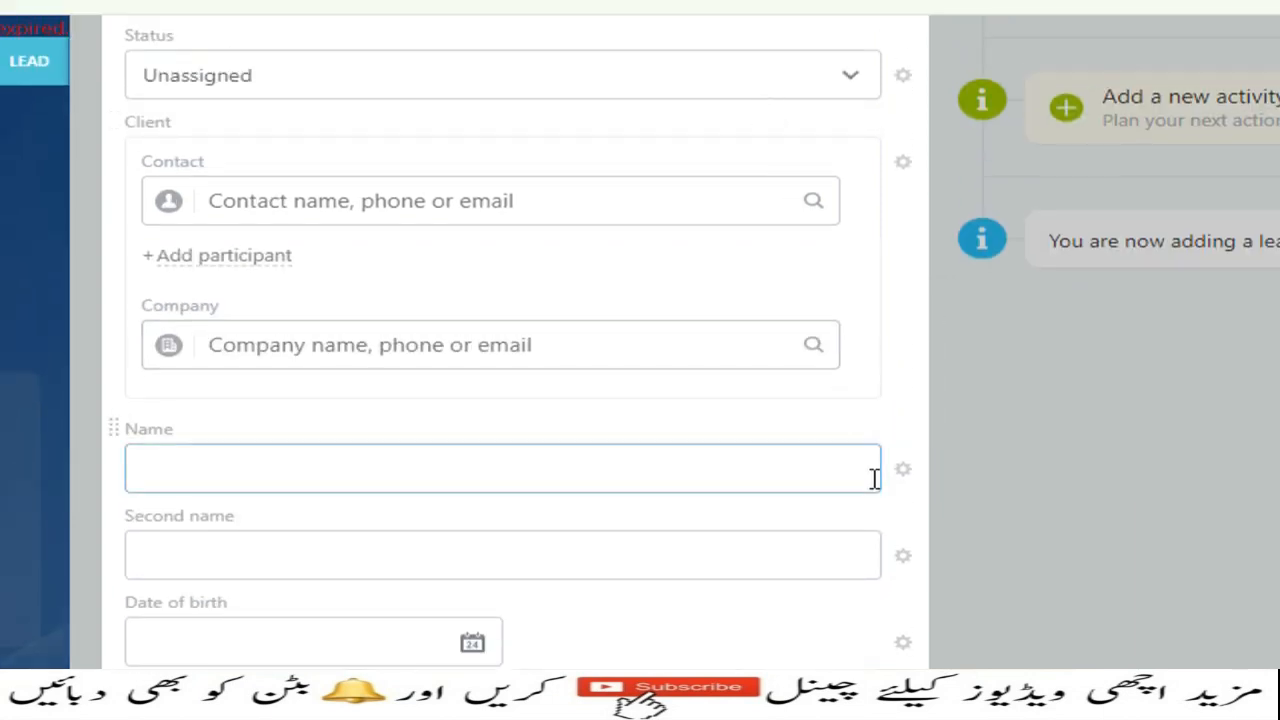
left_click(236, 197)
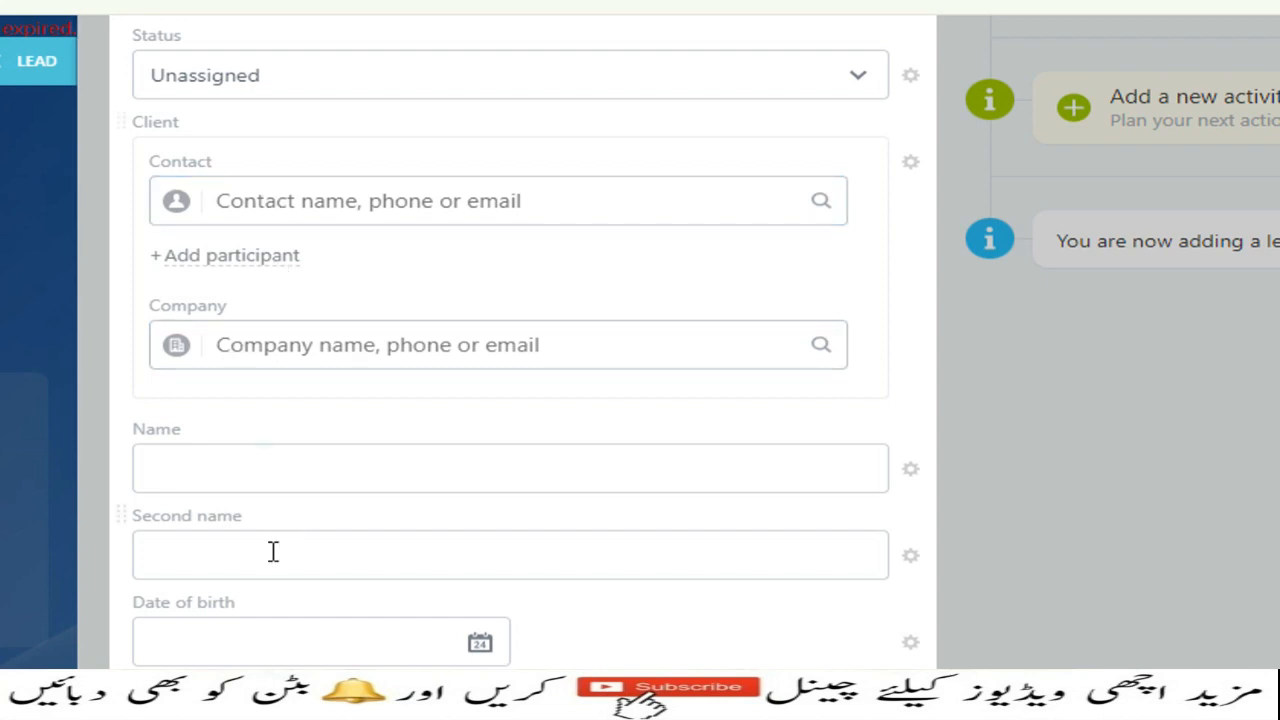
left_click(911, 470)
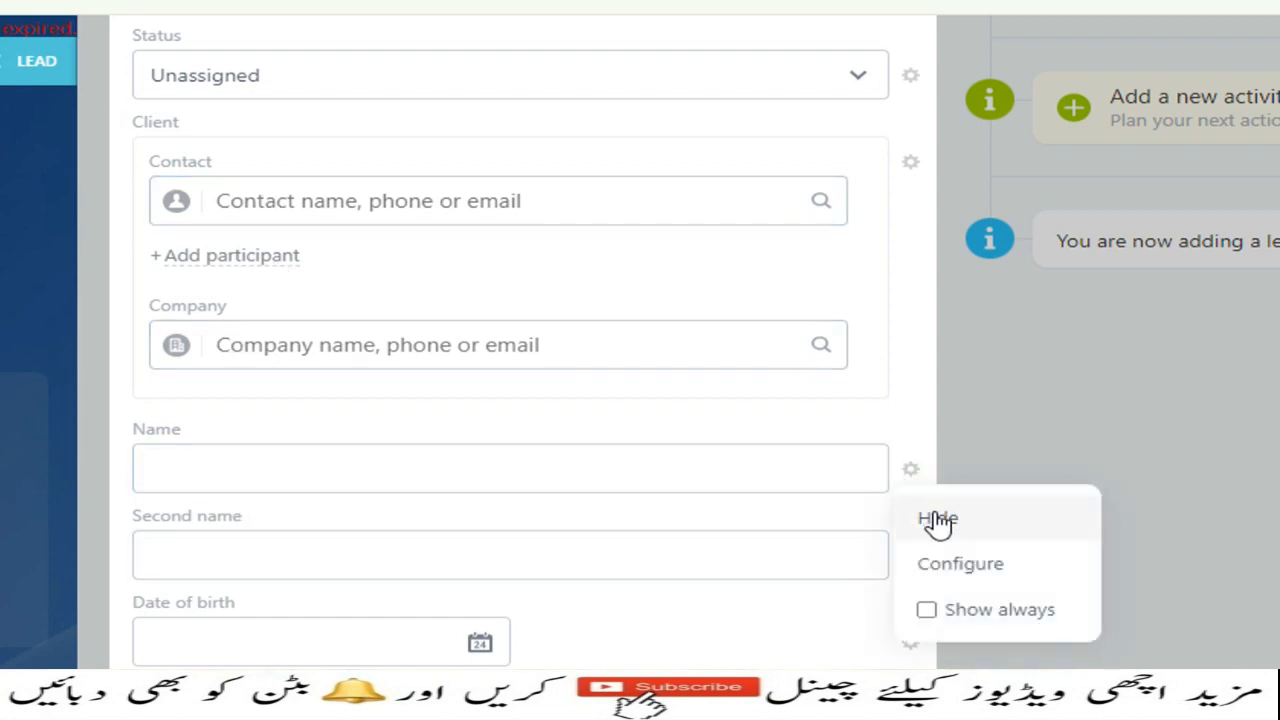
left_click(933, 515)
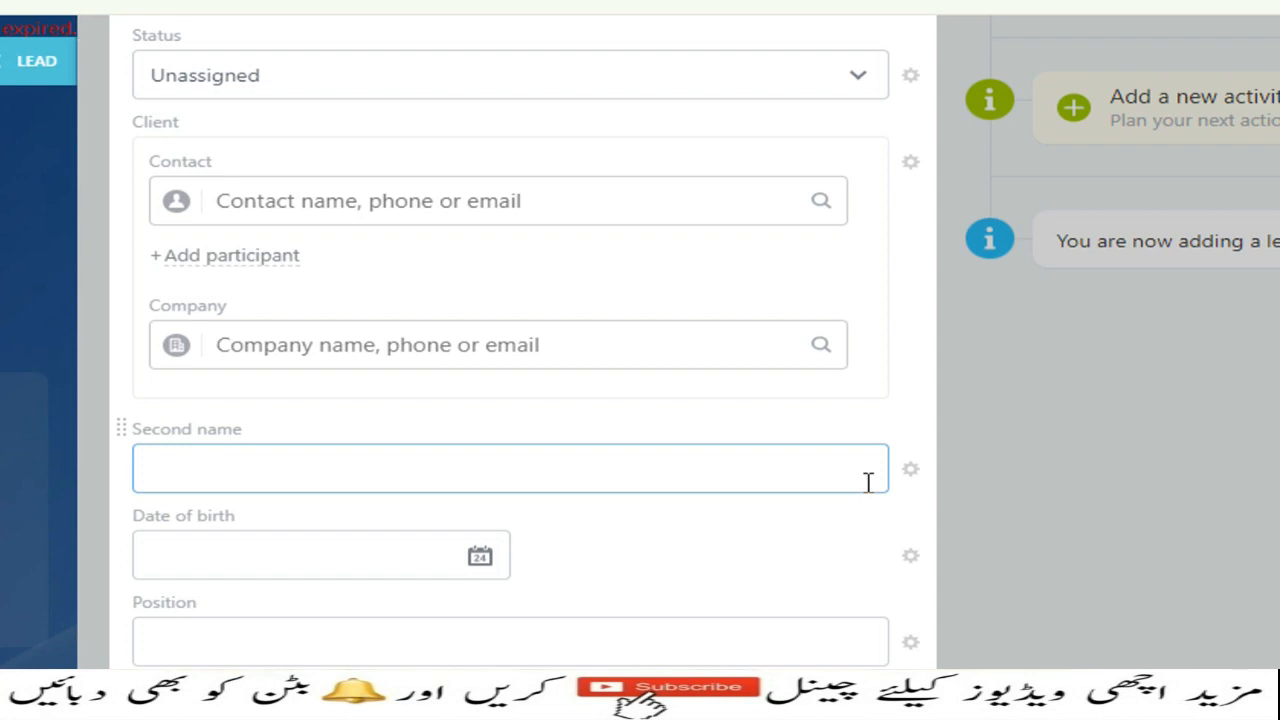
left_click(911, 470)
left_click(934, 517)
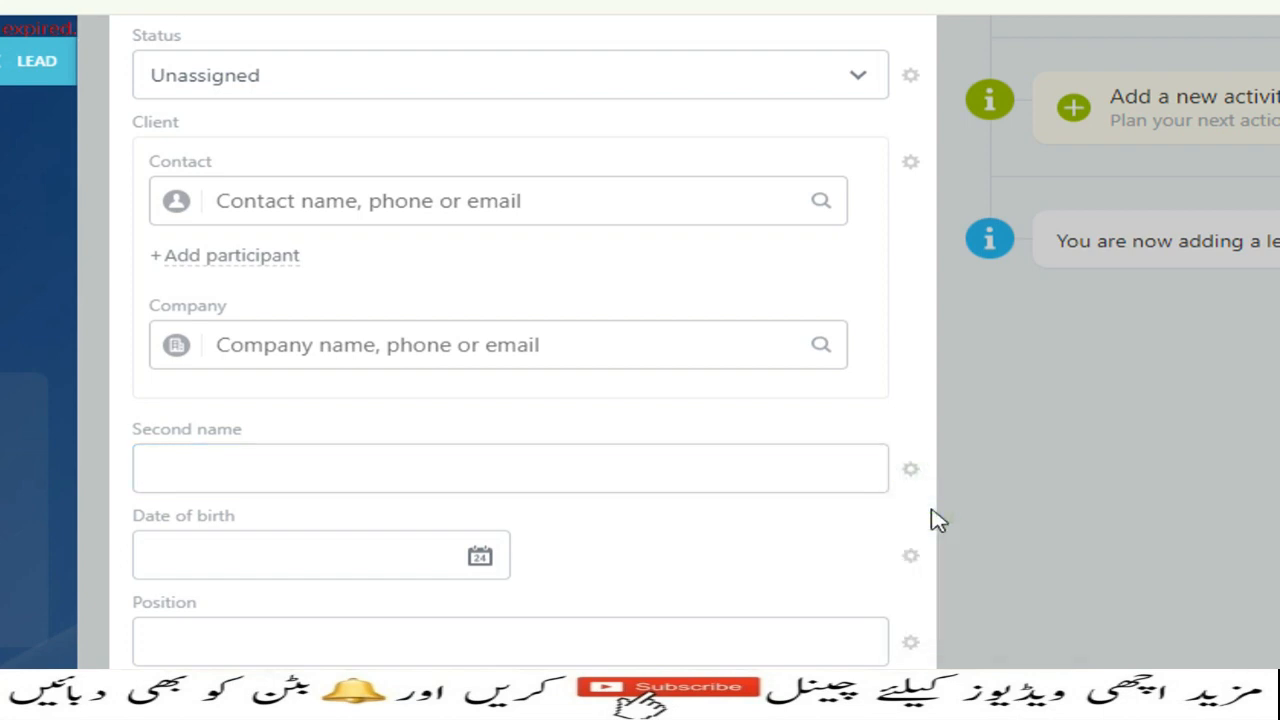
Step: Hide the Date of birth, Position and Company name fields in the Lead Information section
left_click(911, 472)
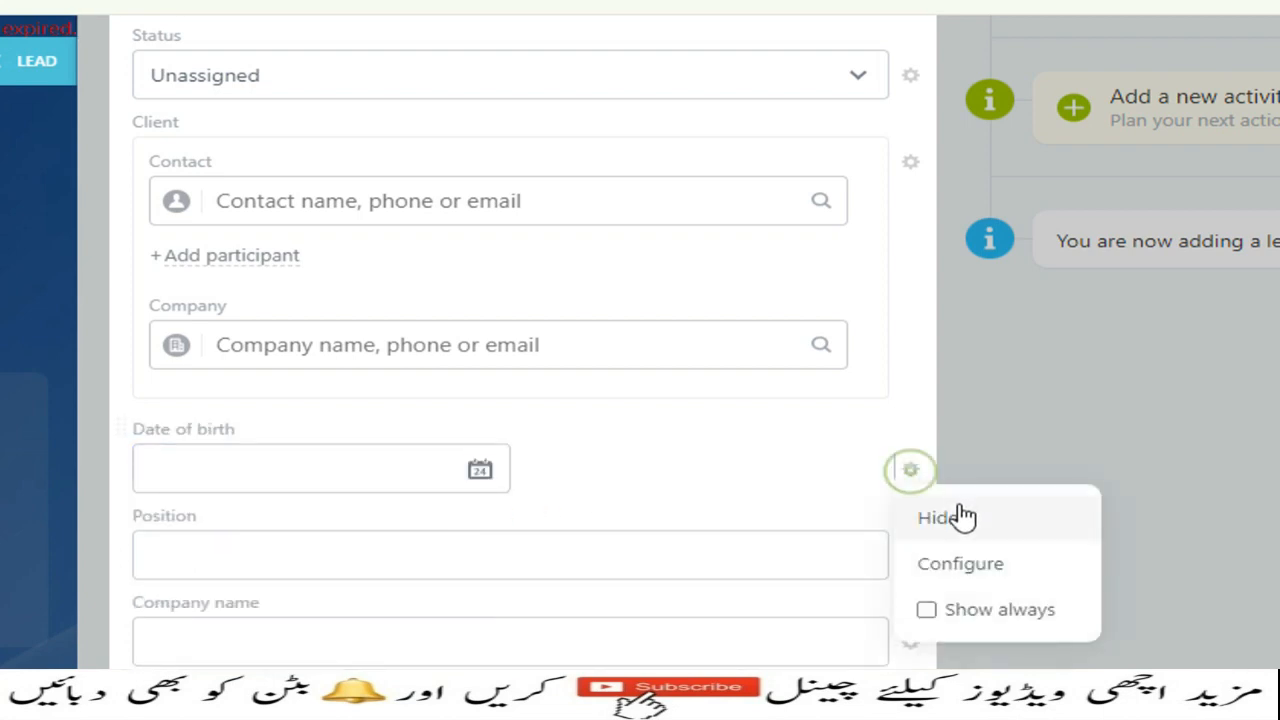
left_click(960, 517)
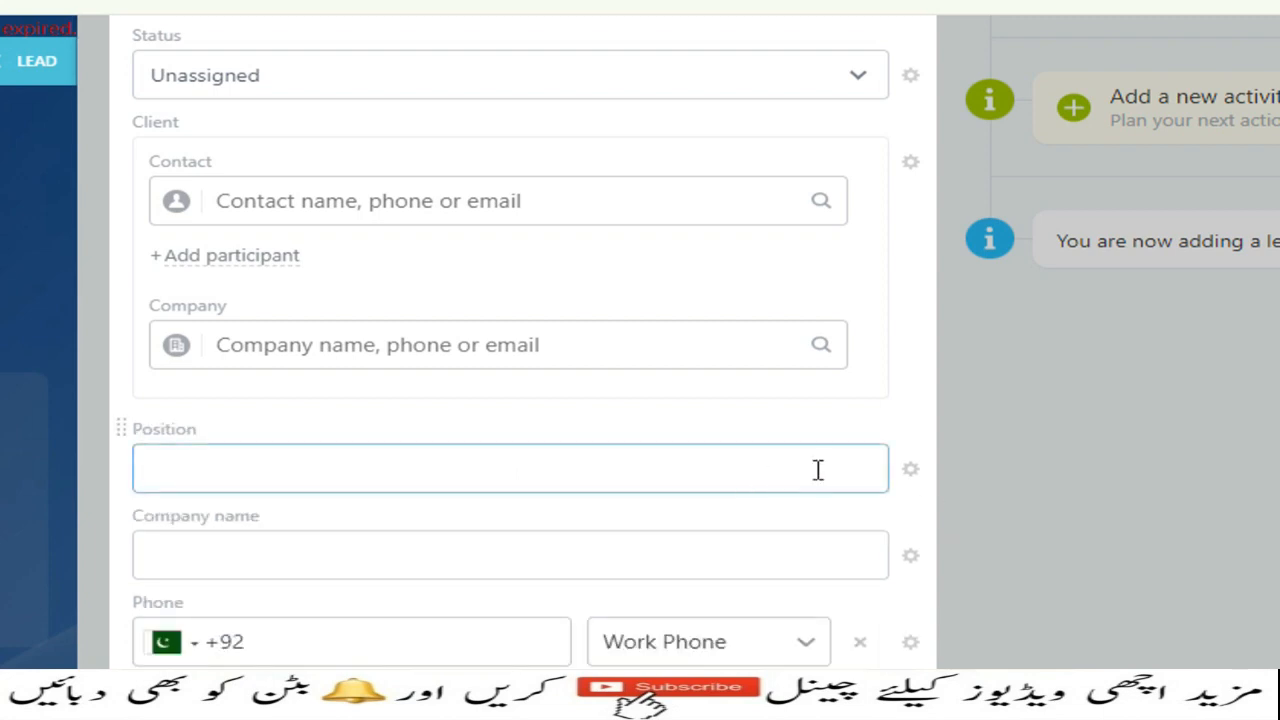
left_click(910, 470)
left_click(952, 516)
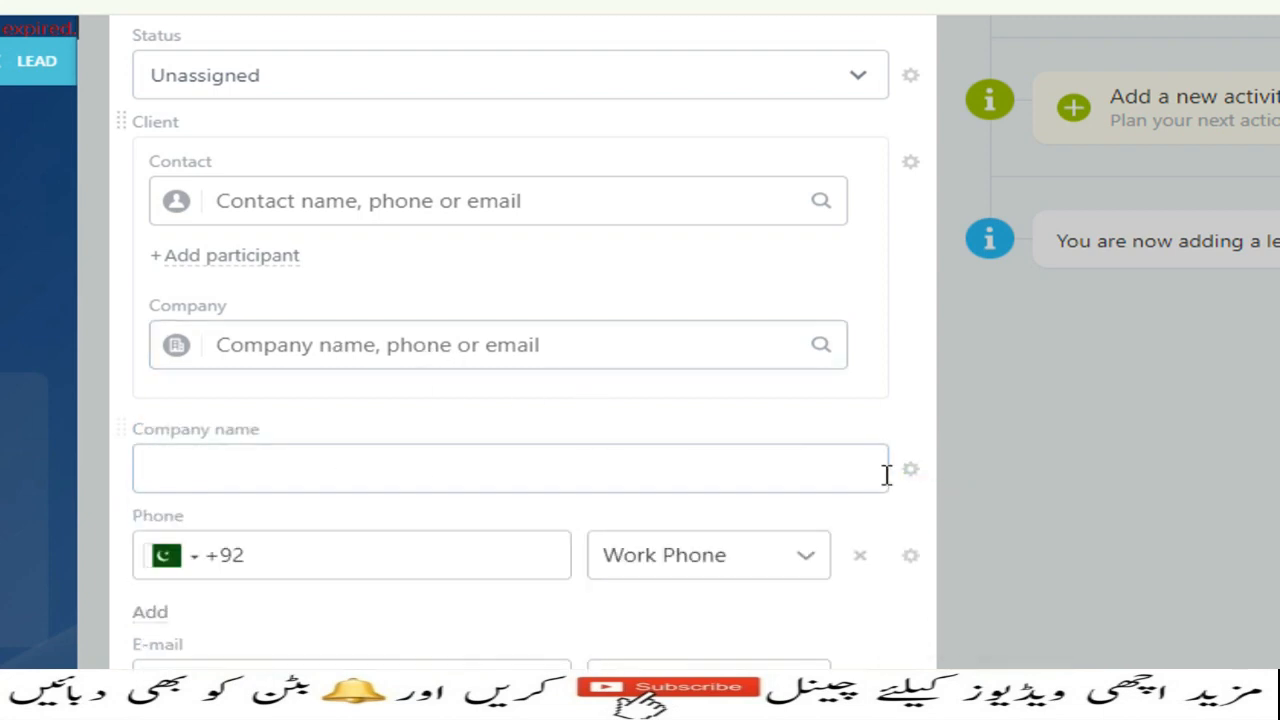
left_click(912, 472)
left_click(946, 516)
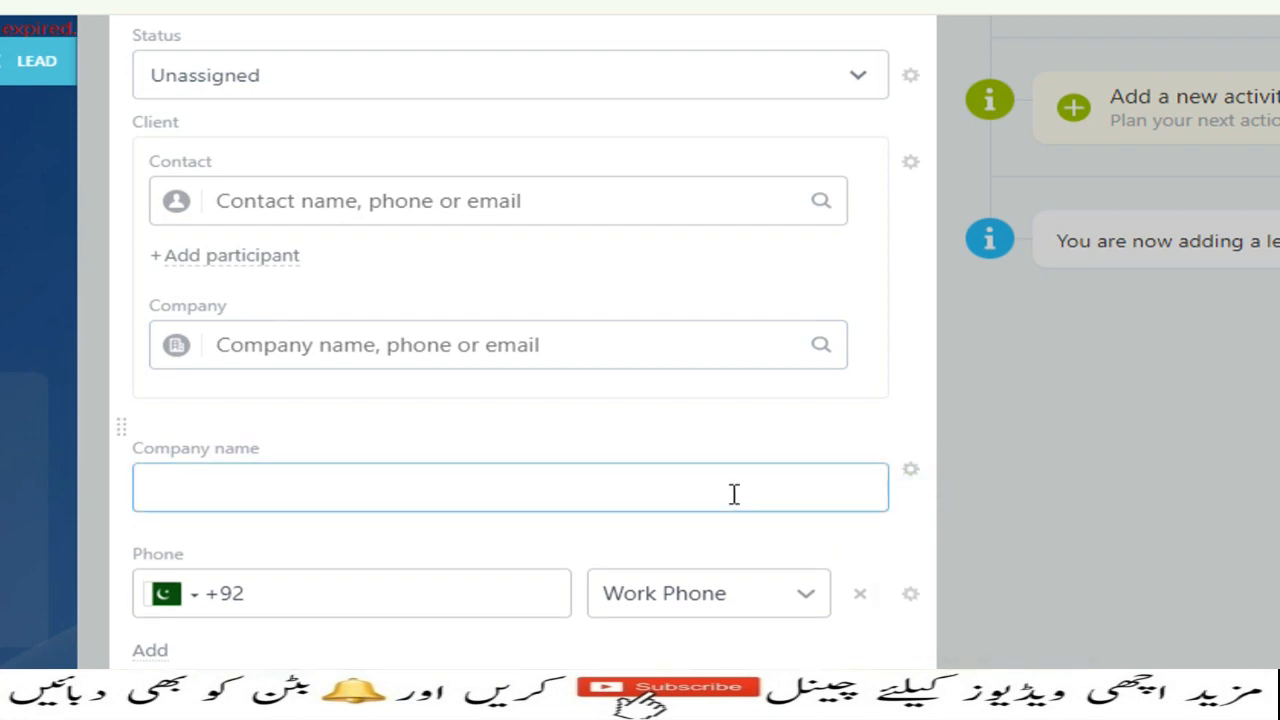
Step: Hide the Website, Supplier and technician fields in the Lead Information section
scroll(734, 494, "down", 3)
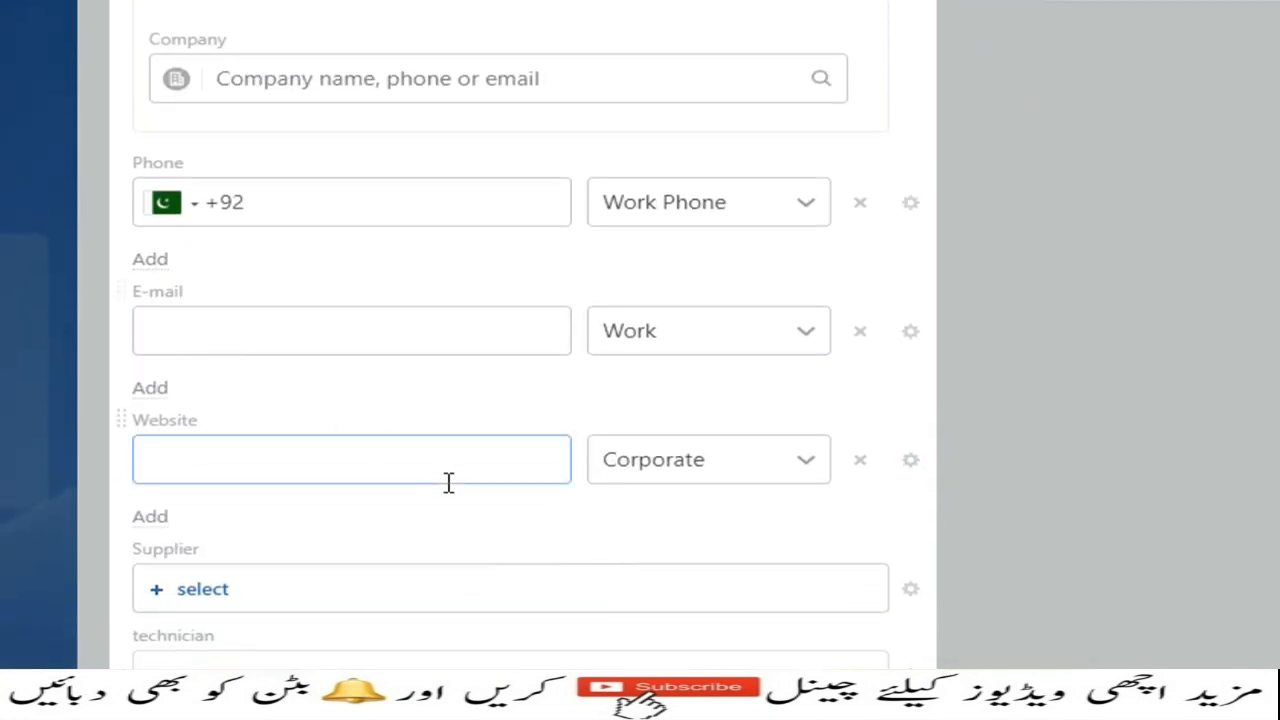
left_click(910, 462)
left_click(929, 504)
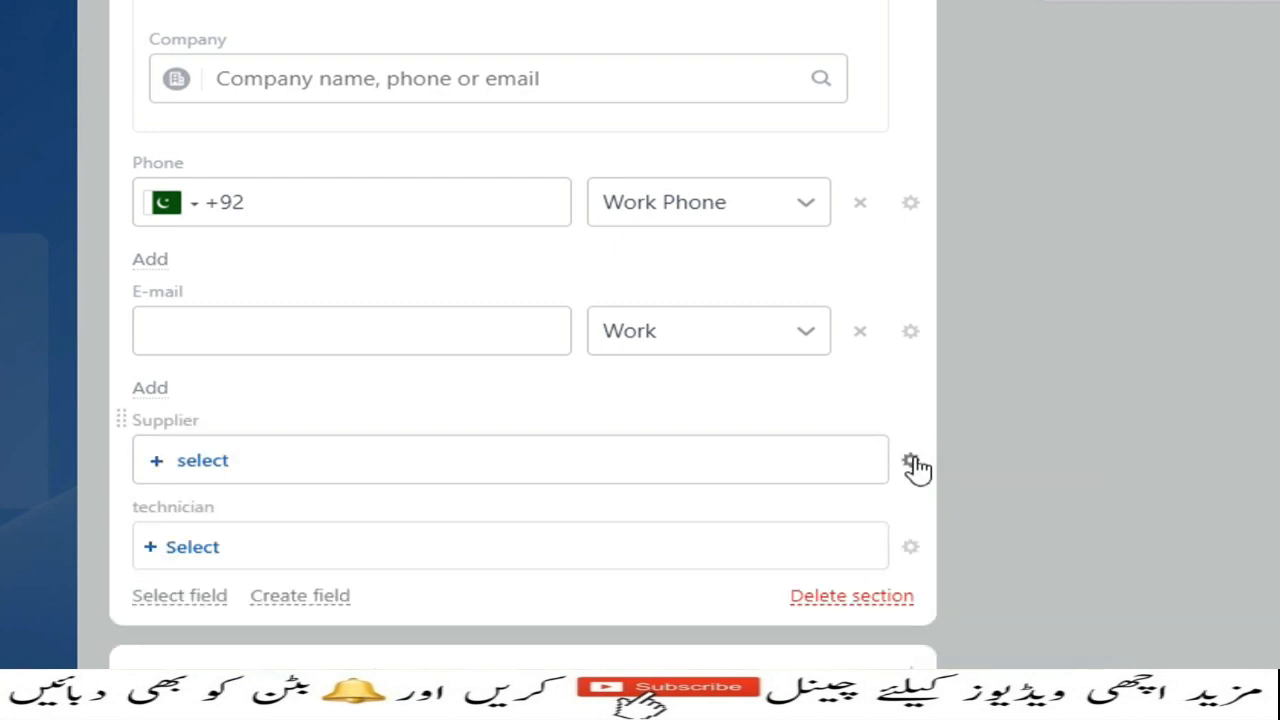
left_click(911, 462)
left_click(920, 504)
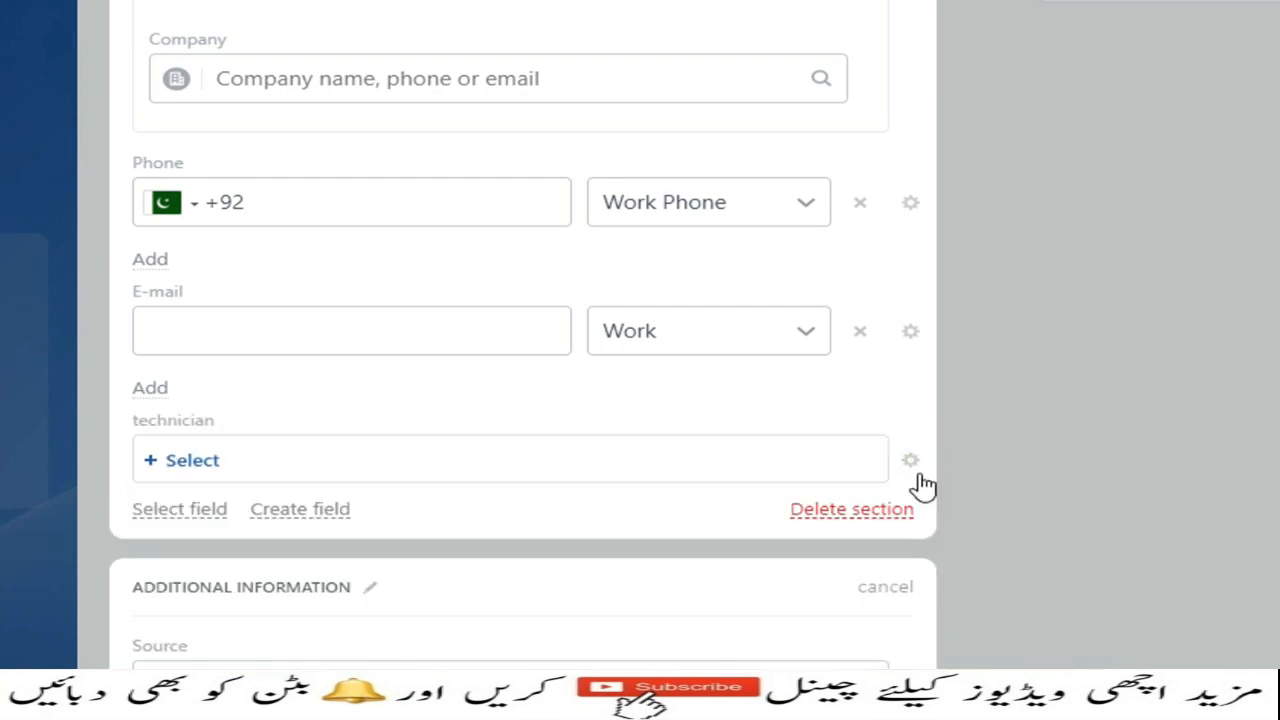
left_click(915, 468)
left_click(948, 500)
Step: Delete the Products and Social Information sections from the lead form
scroll(800, 466, "down", 3)
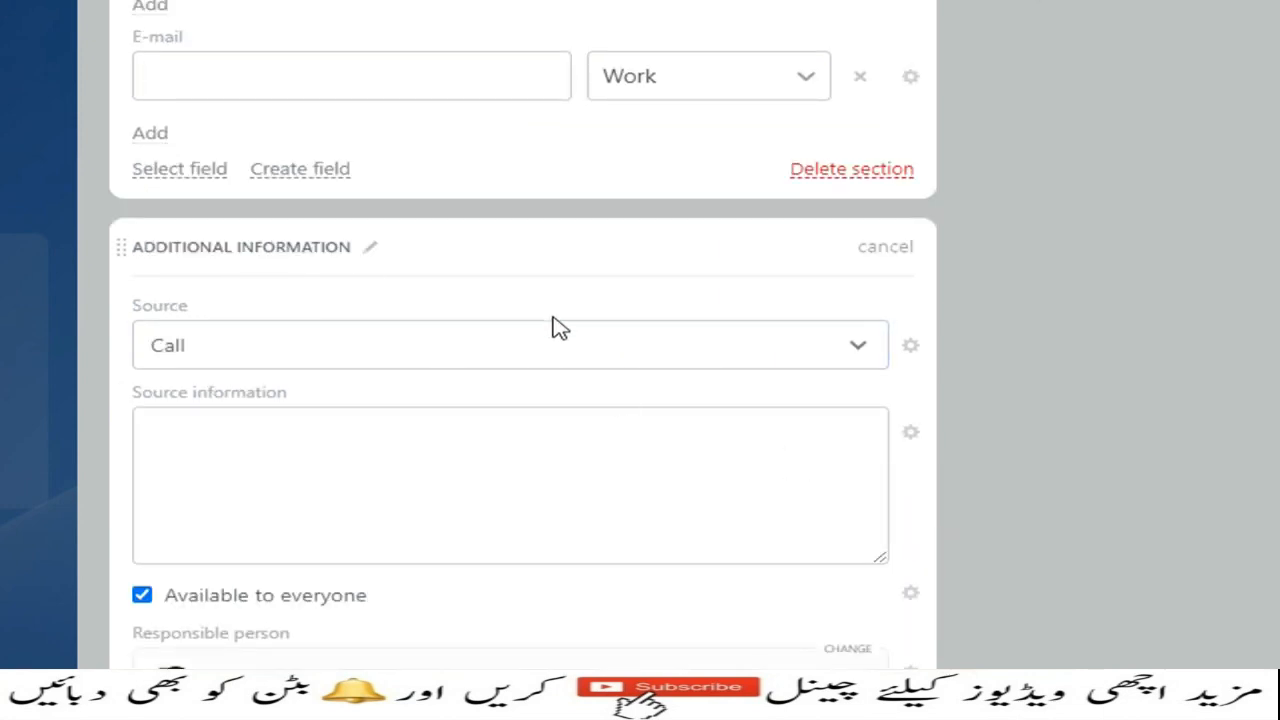
scroll(357, 309, "down", 10)
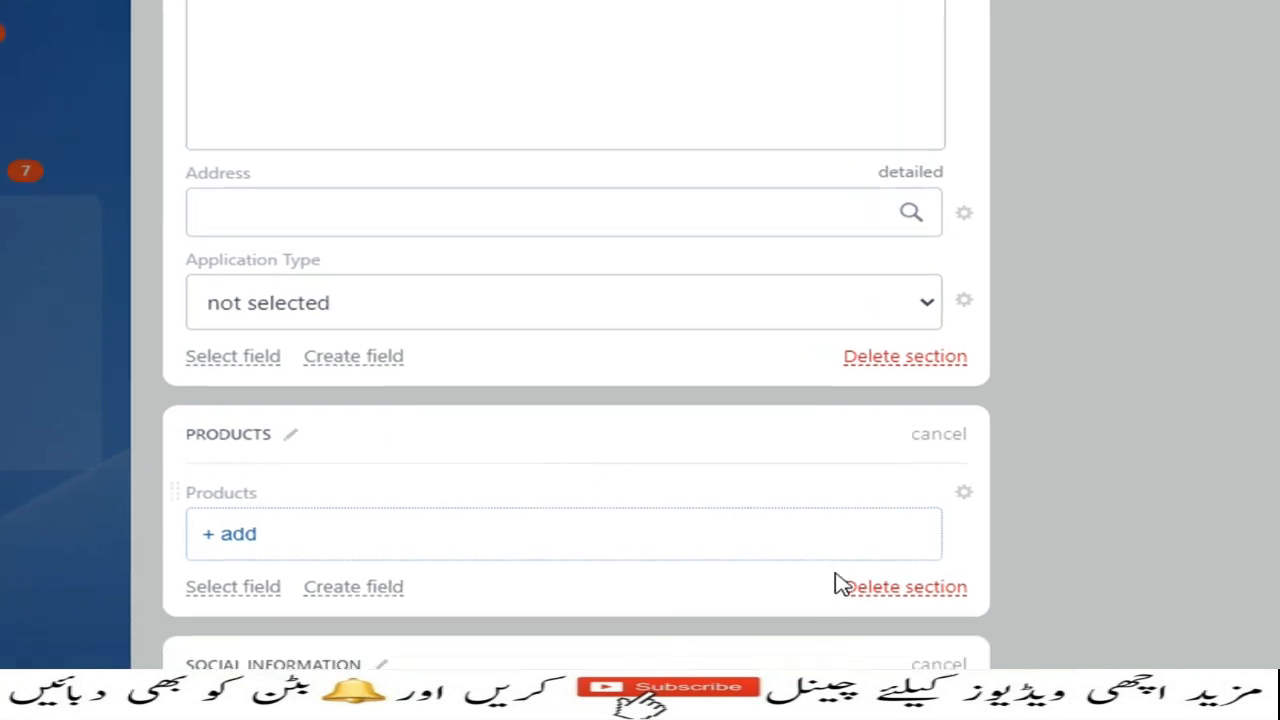
left_click(845, 586)
left_click(1125, 491)
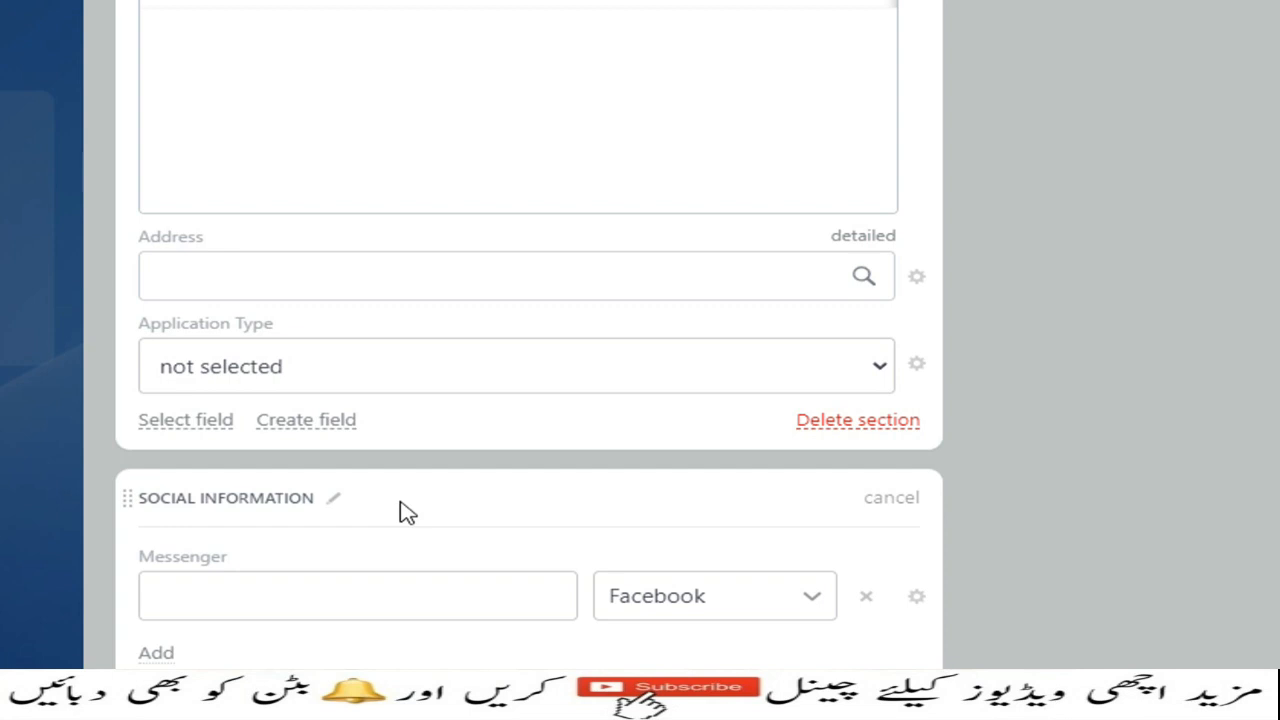
left_click(845, 578)
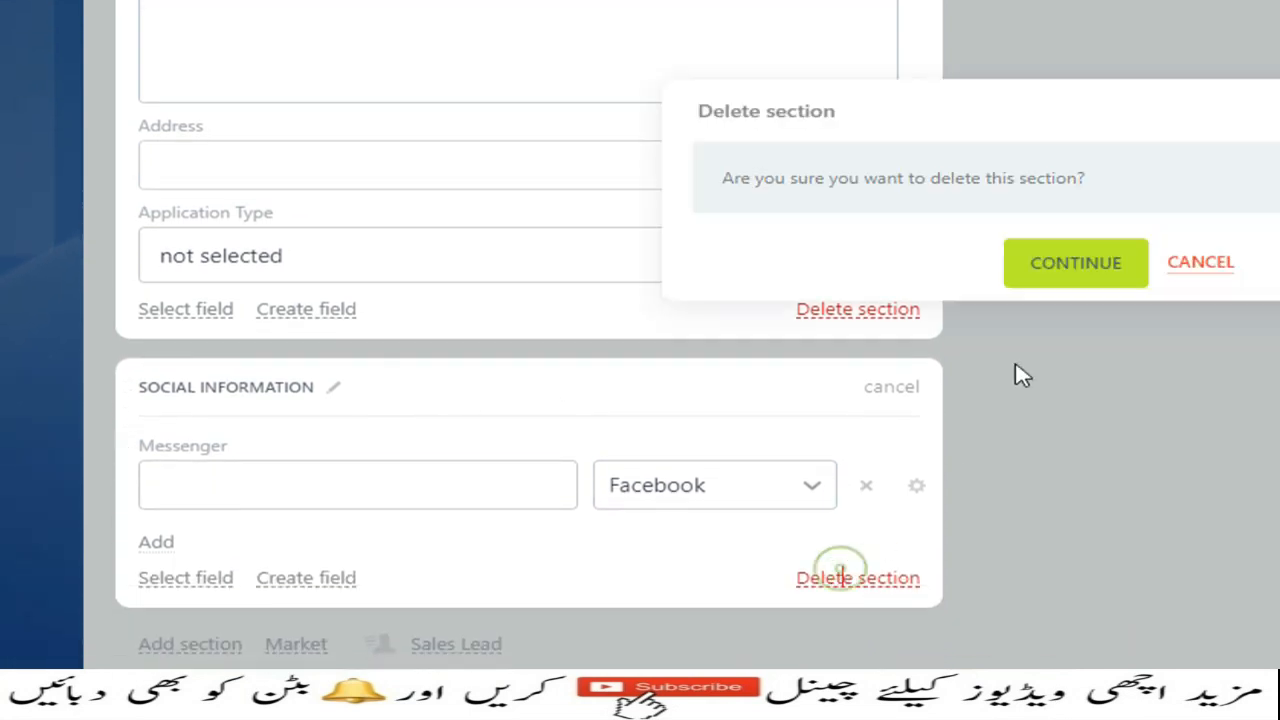
left_click(1062, 272)
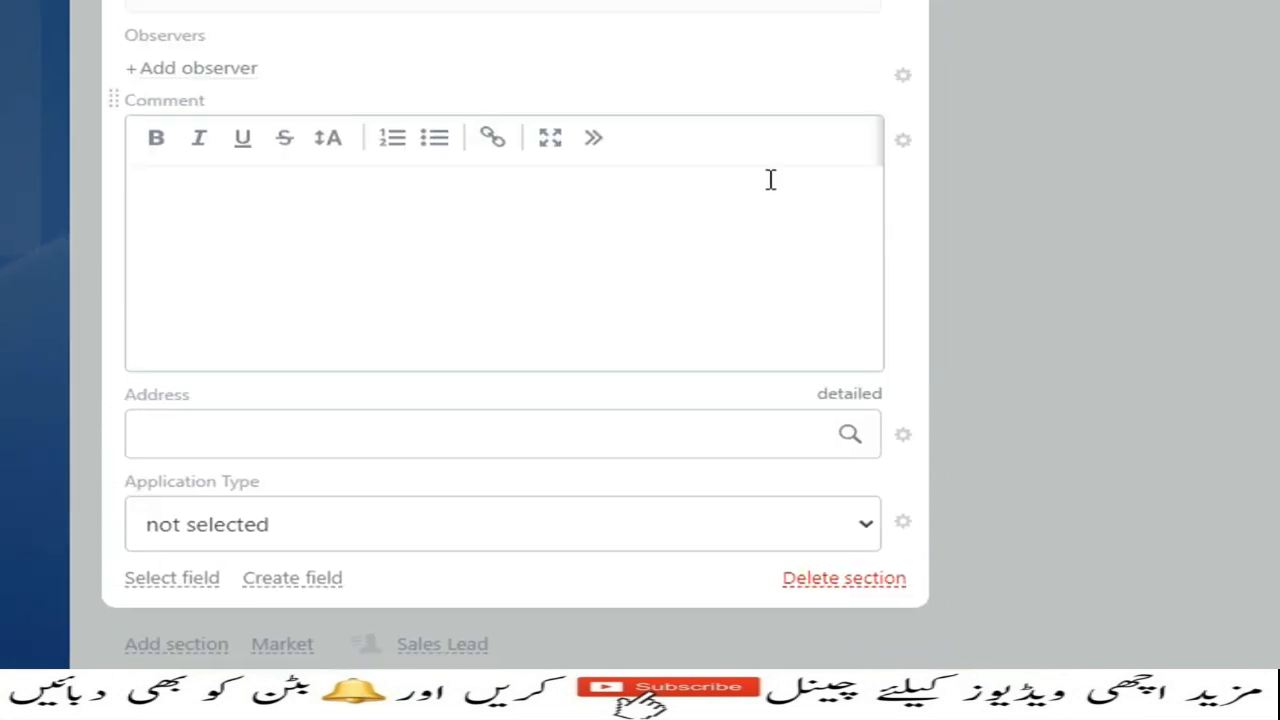
Step: Check the remaining fields of the trimmed lead form and save the new lead
scroll(769, 170, "up", 5)
scroll(228, 115, "up", 7)
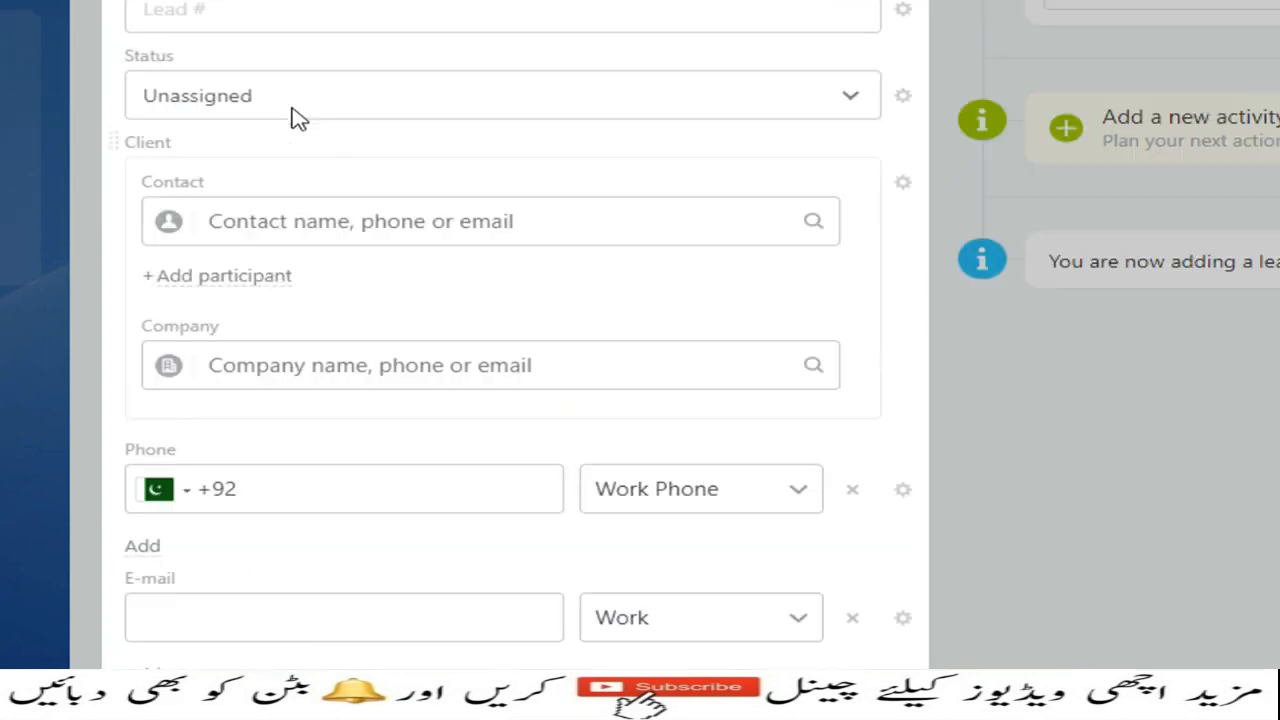
left_click(638, 517)
scroll(670, 533, "down", 10)
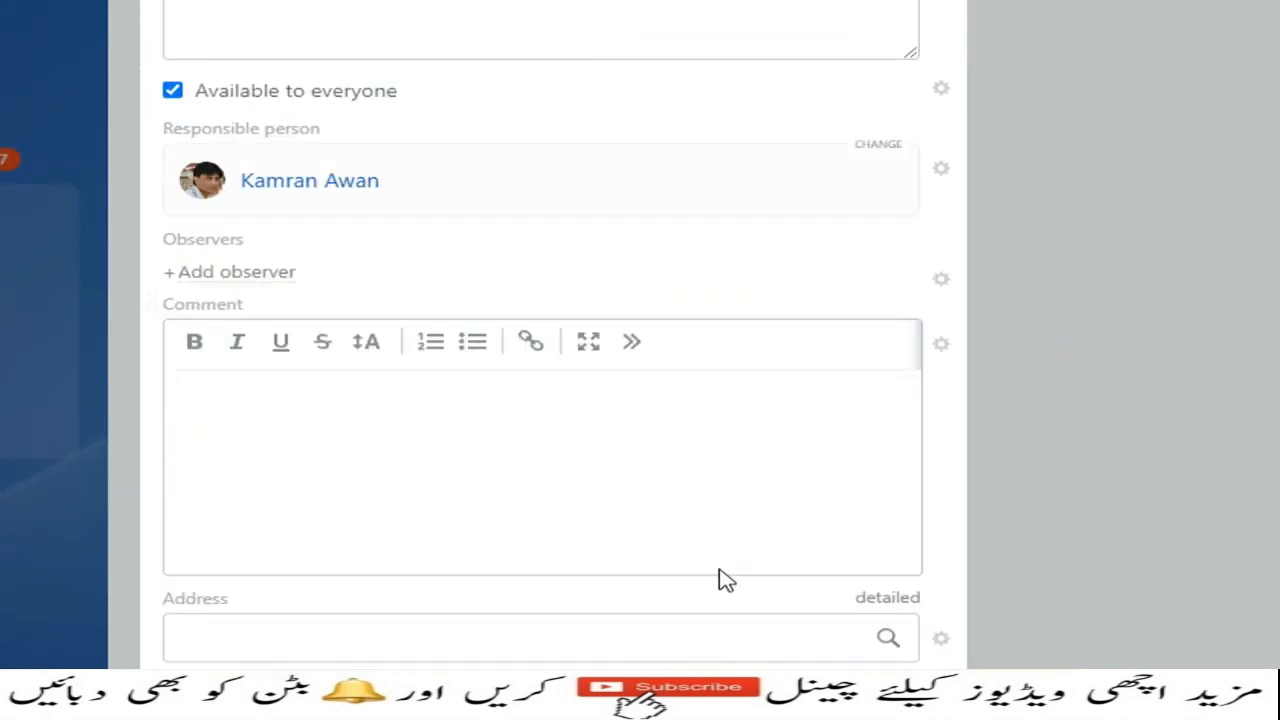
left_click(1072, 590)
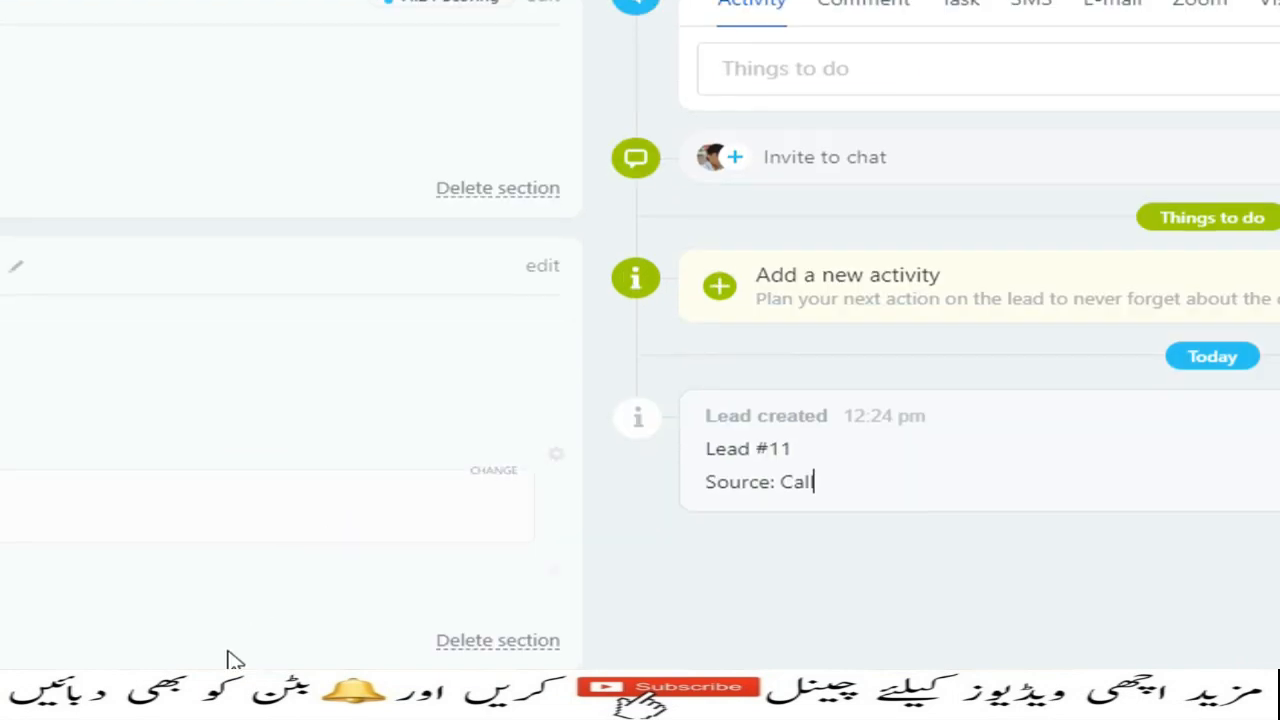
Step: Examine the list of custom lead form views, then close the lead without creating a reminder activity
left_click(343, 568)
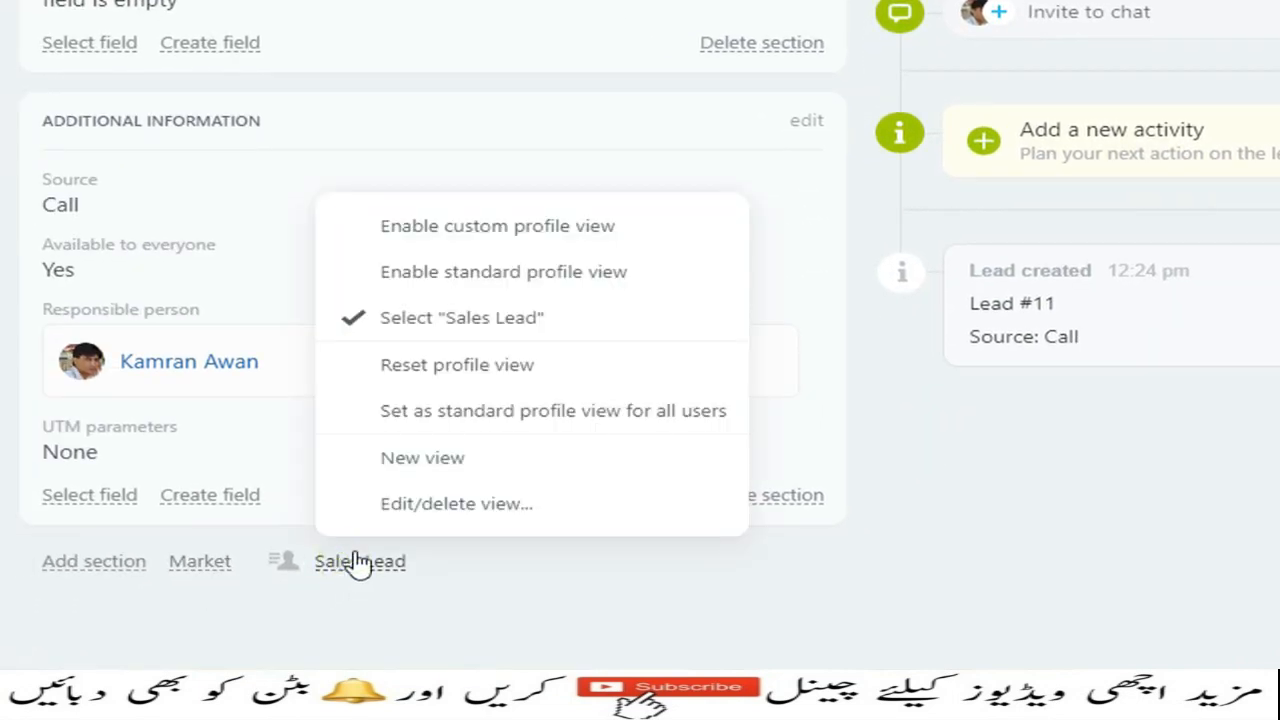
left_click(421, 505)
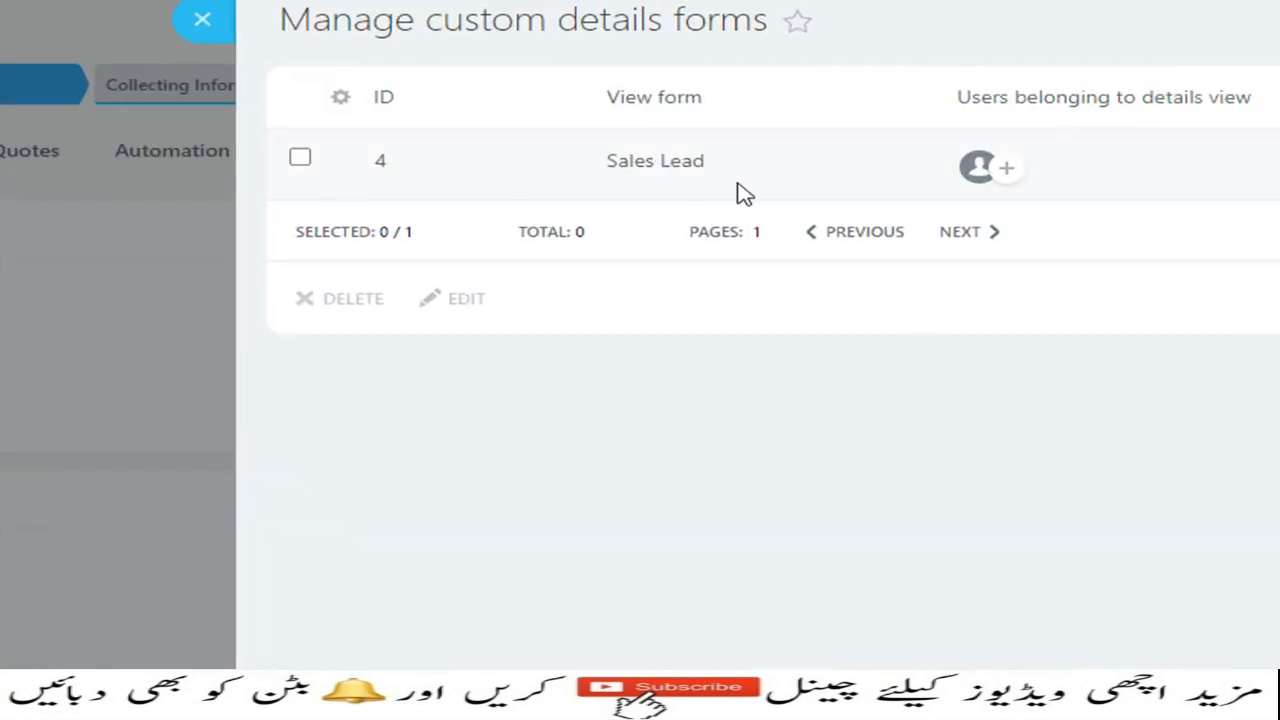
left_click(205, 100)
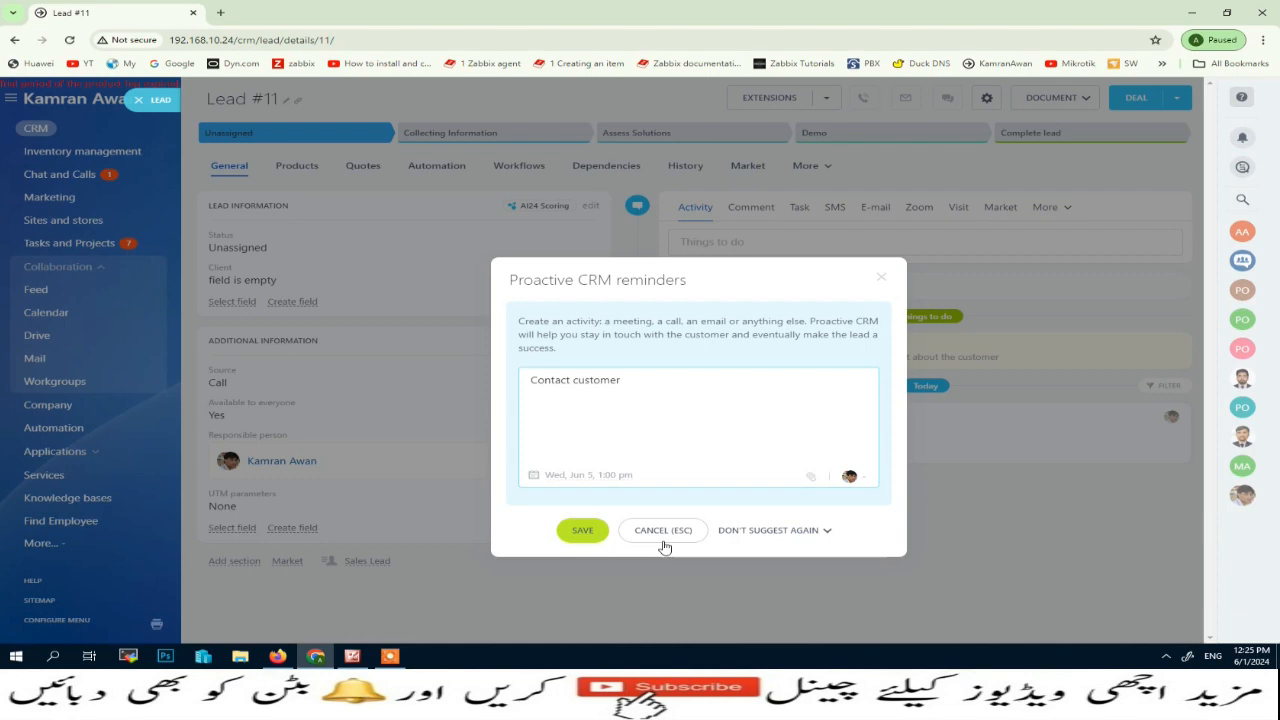
left_click(663, 531)
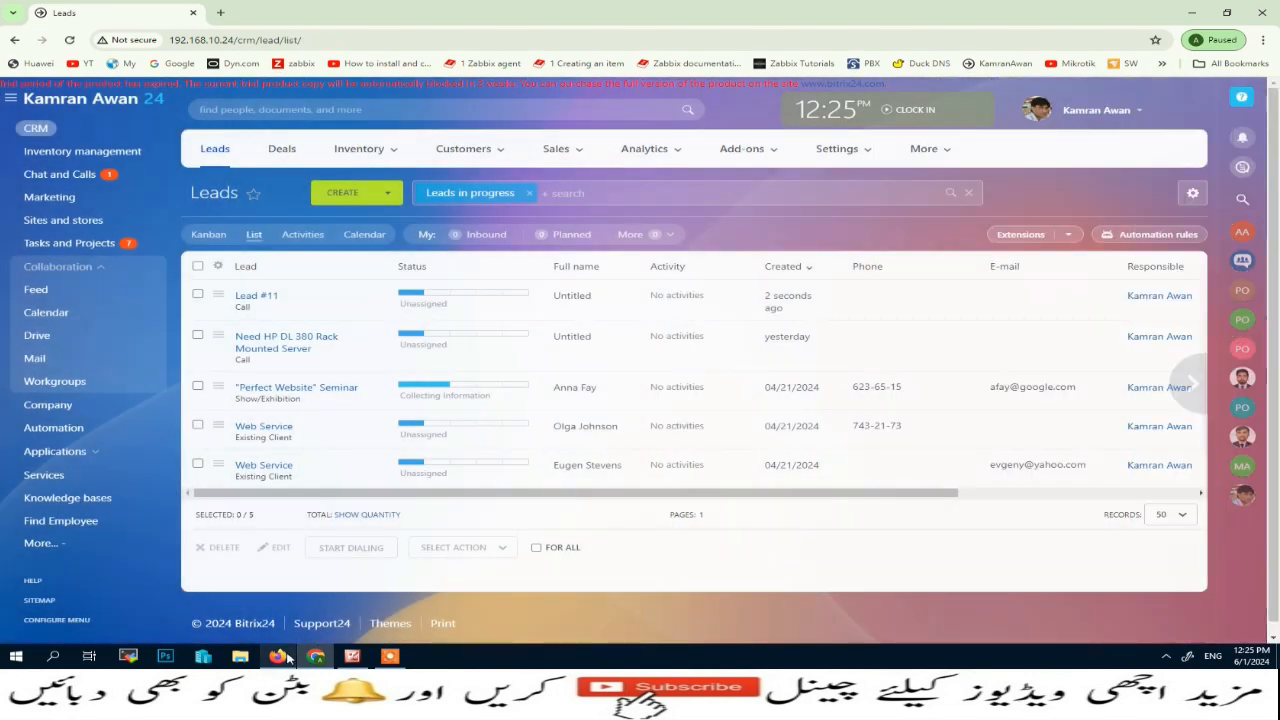
Step: Open the company structure and check which employee belongs to the Sales Department
left_click(76, 516)
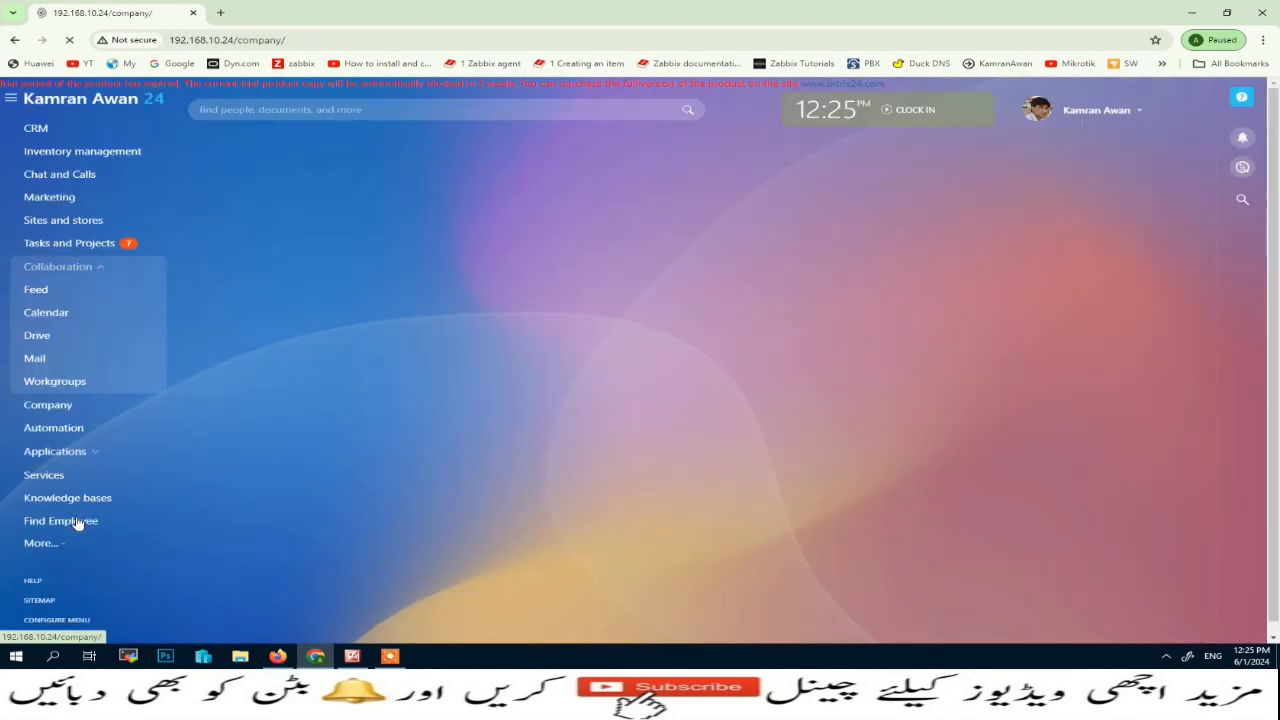
left_click(251, 149)
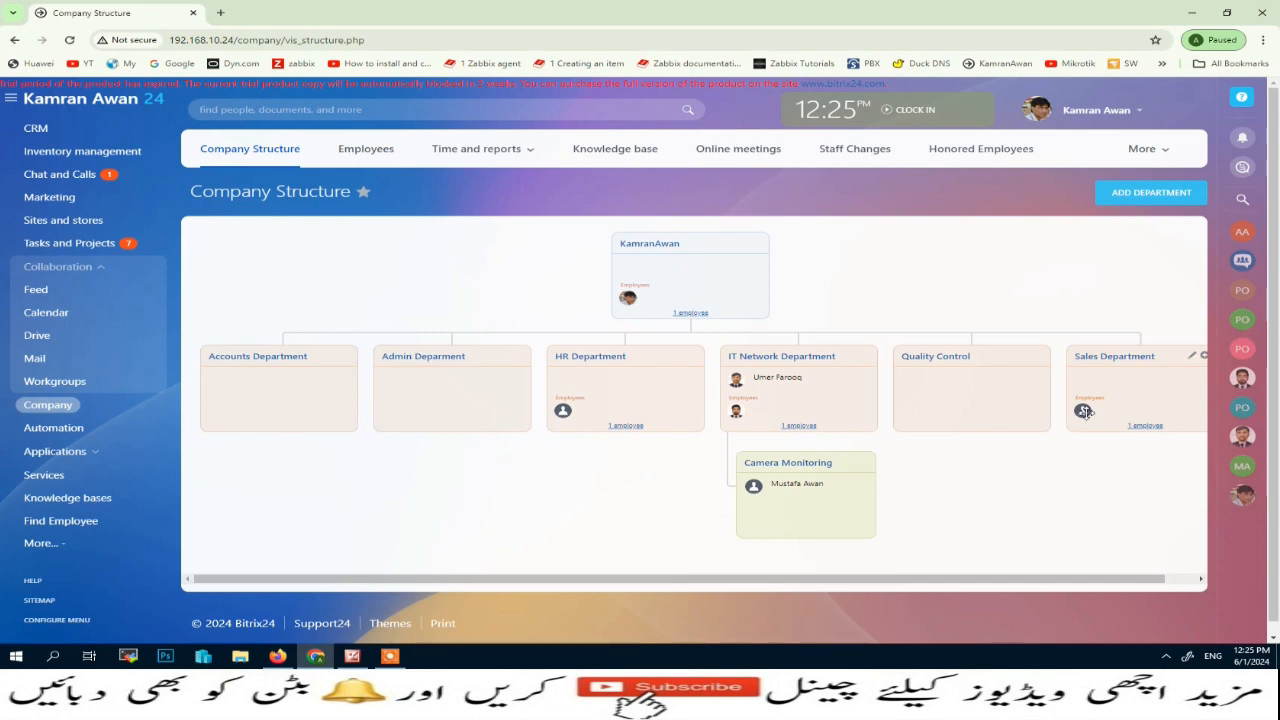
mouse_move(1084, 410)
Step: Switch to the sales employee's session in Firefox, search for "crm" and open Workflows in CRM to check access
left_click(277, 656)
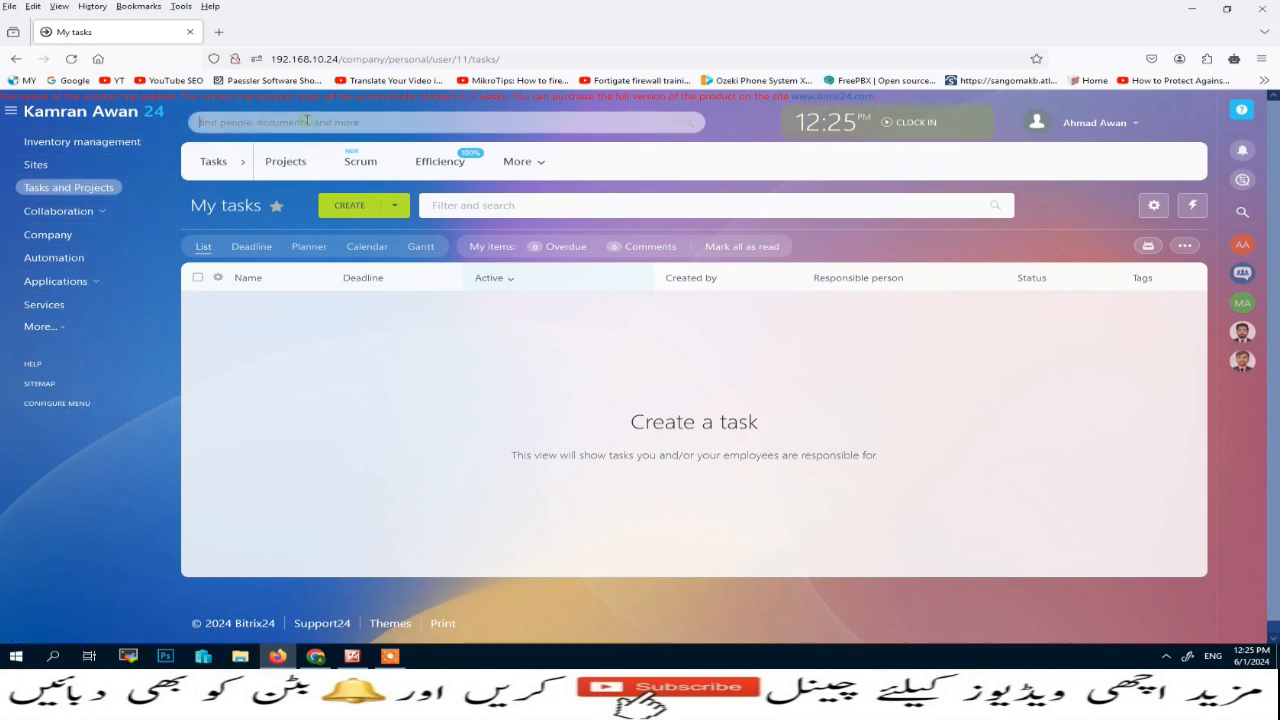
type("crm")
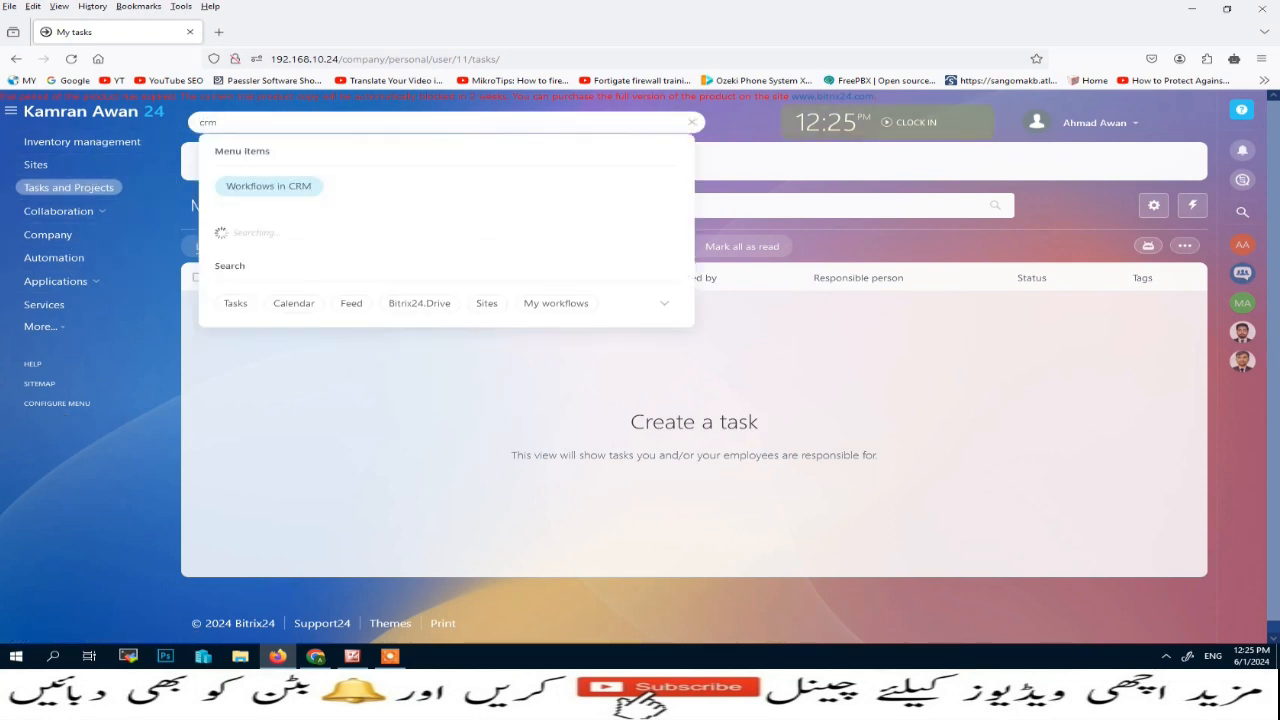
left_click(266, 188)
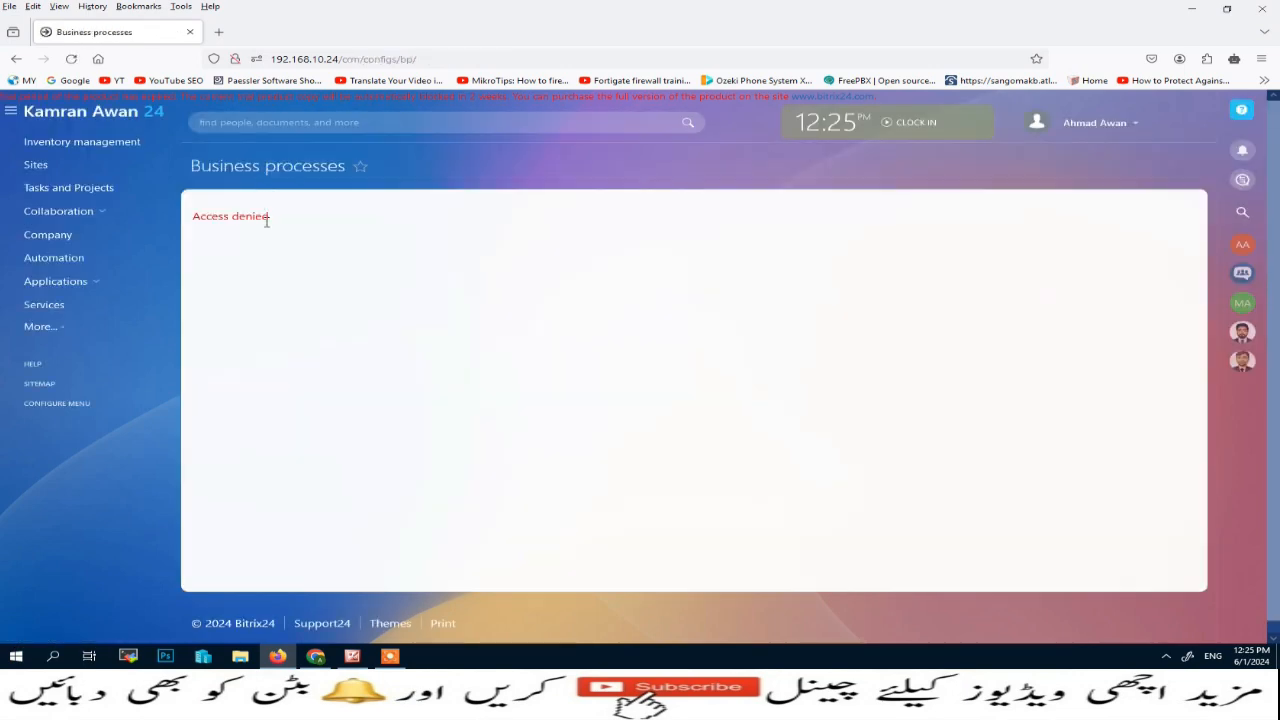
left_click_drag(194, 216, 274, 222)
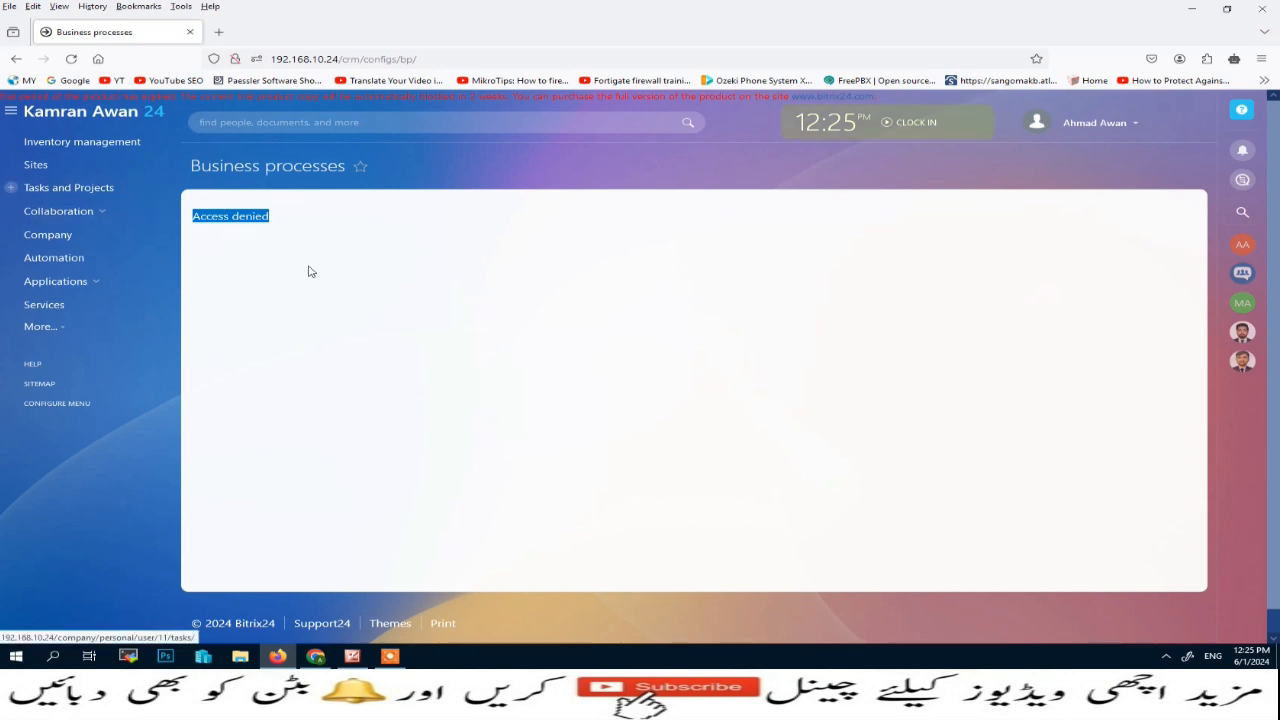
Step: Switch back to the administrator's session in Chrome and open the CRM access permissions
left_click(316, 656)
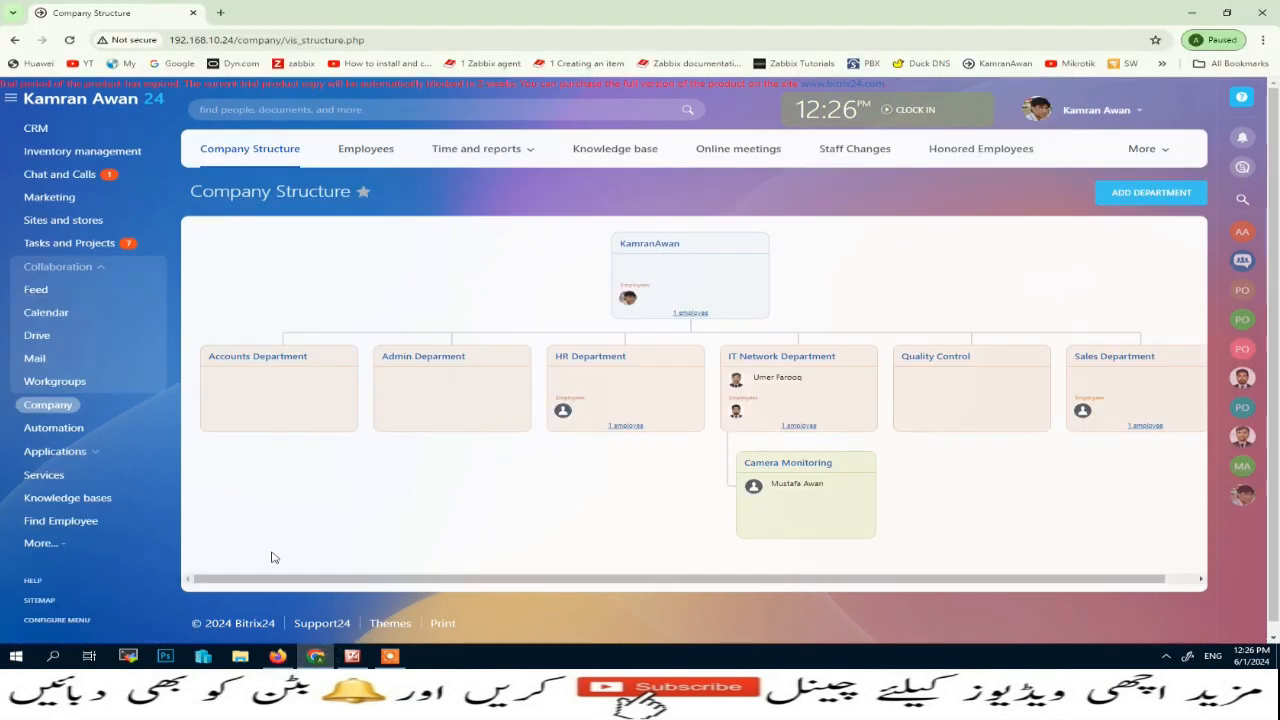
left_click(60, 131)
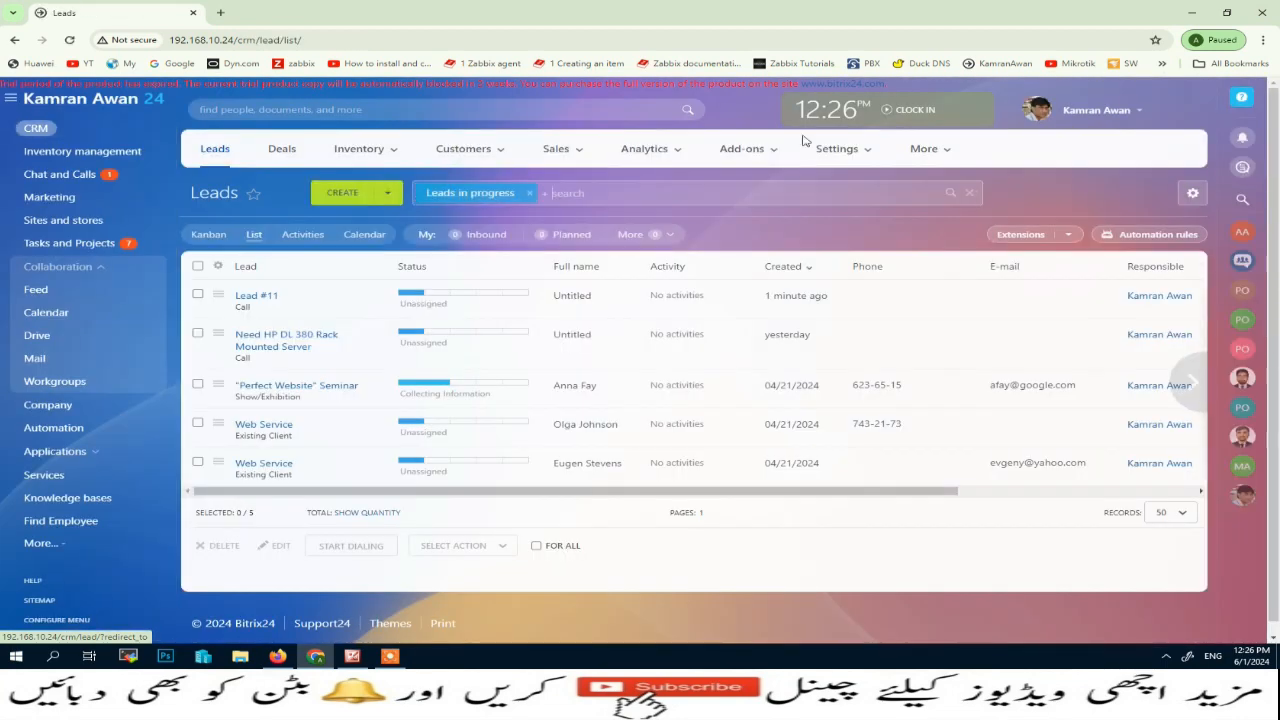
left_click(838, 148)
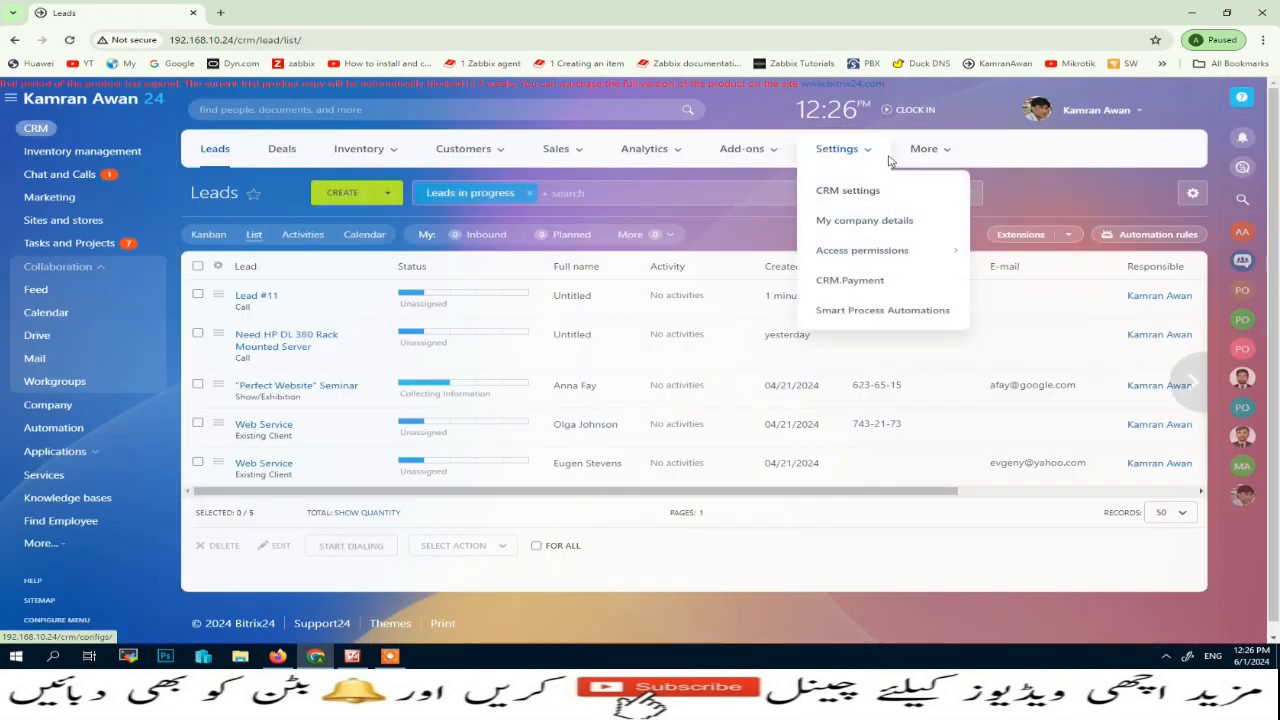
mouse_move(862, 252)
left_click(1006, 251)
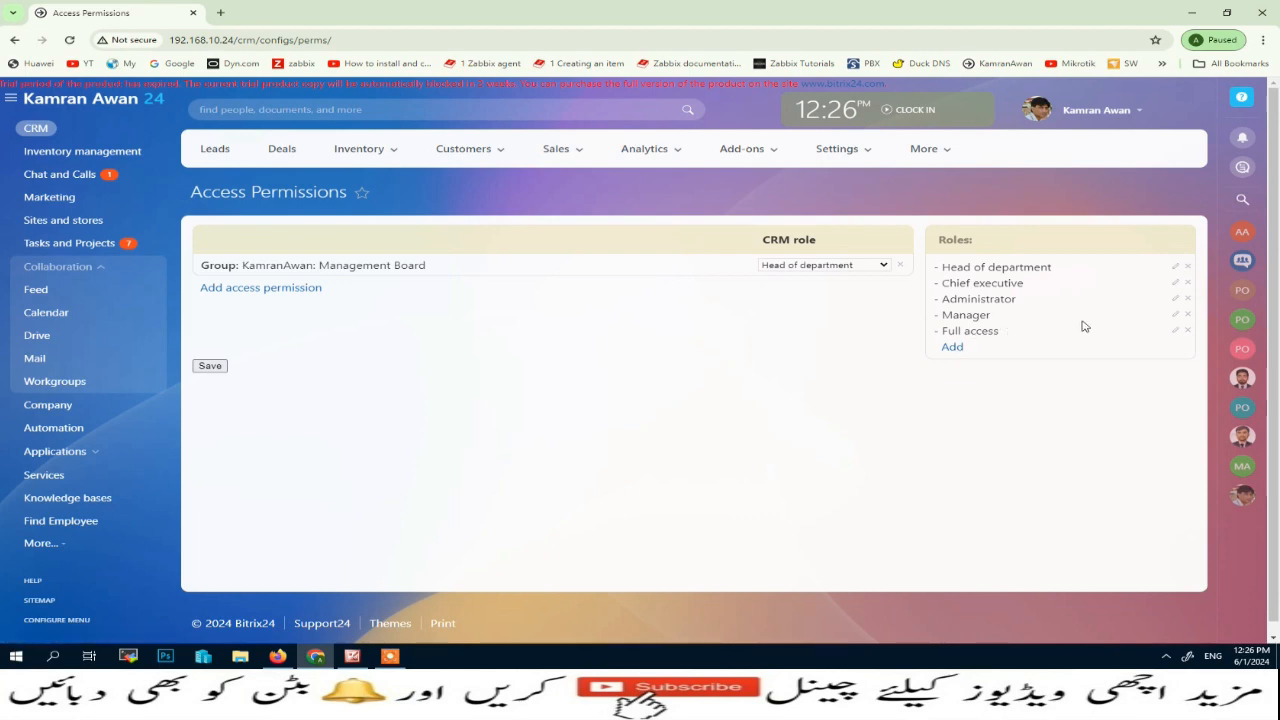
Step: Open the Manager role and examine the options for its Contact Read permission, keeping it at All
left_click(1176, 316)
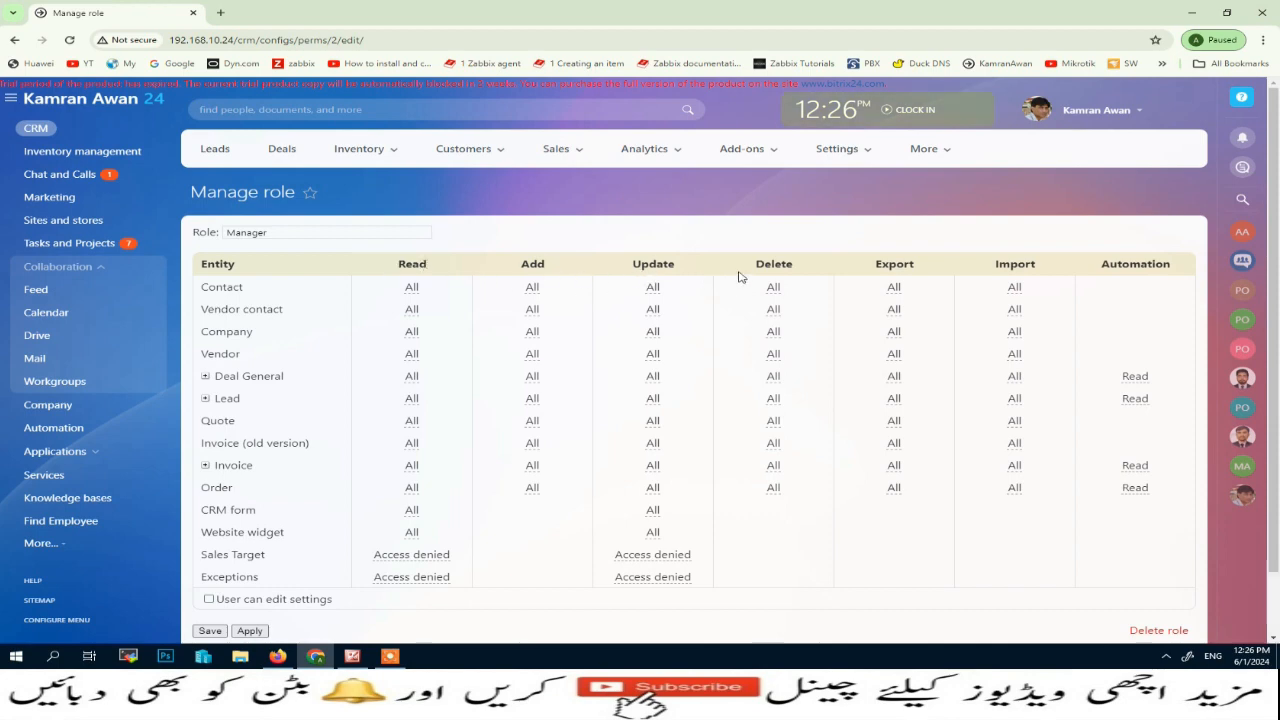
left_click(414, 288)
left_click(435, 288)
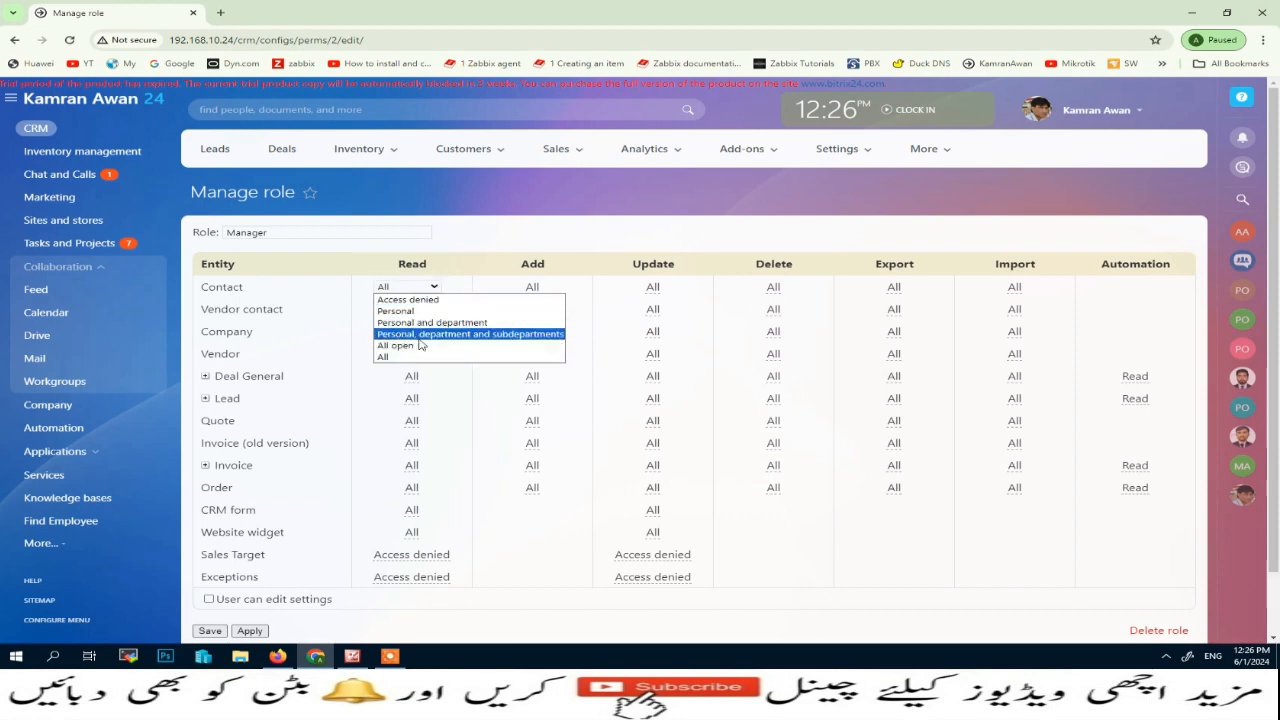
left_click(414, 357)
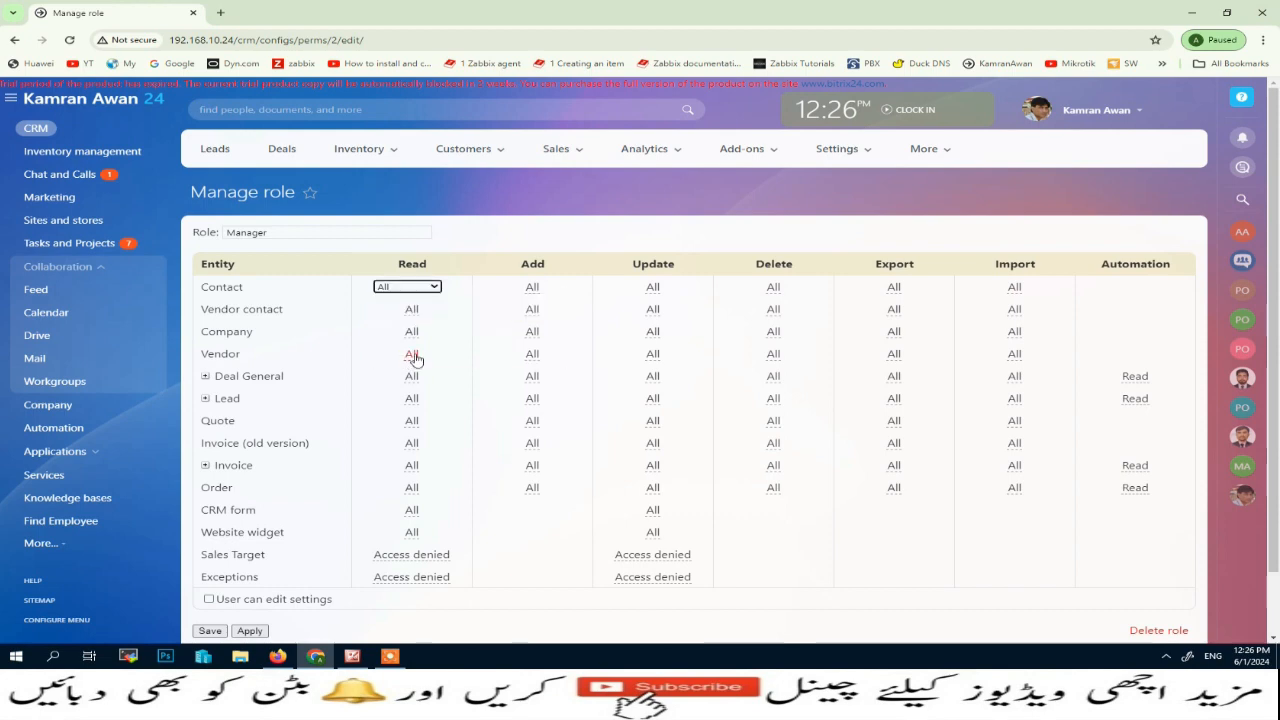
left_click(811, 603)
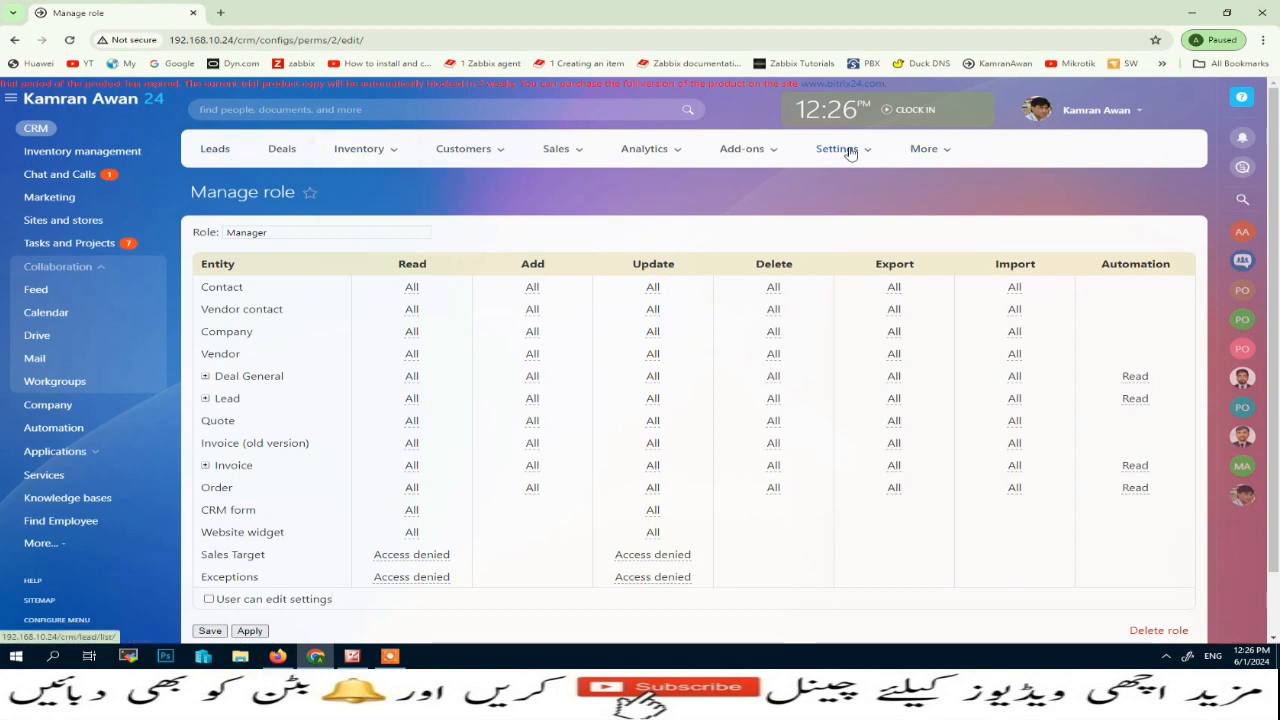
Step: Return to the CRM access permissions and add the Sales Department employee as a user entry
mouse_move(862, 156)
mouse_move(860, 254)
left_click(1040, 258)
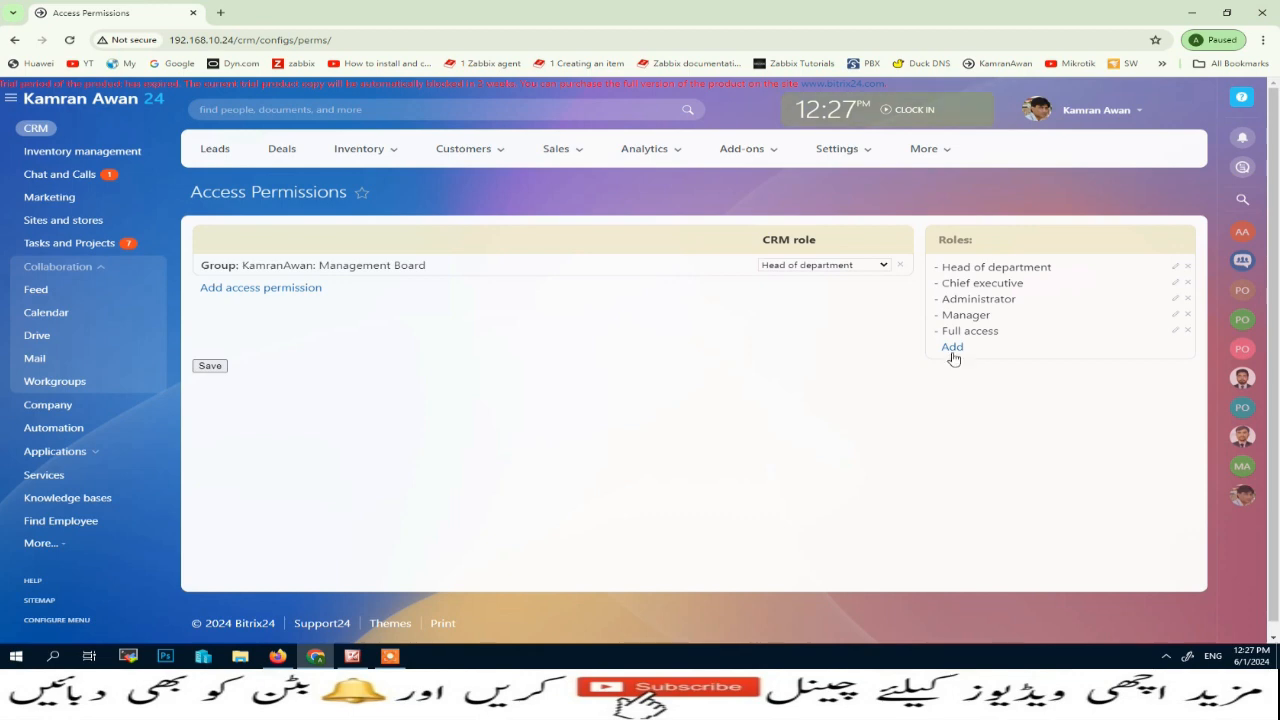
left_click(256, 289)
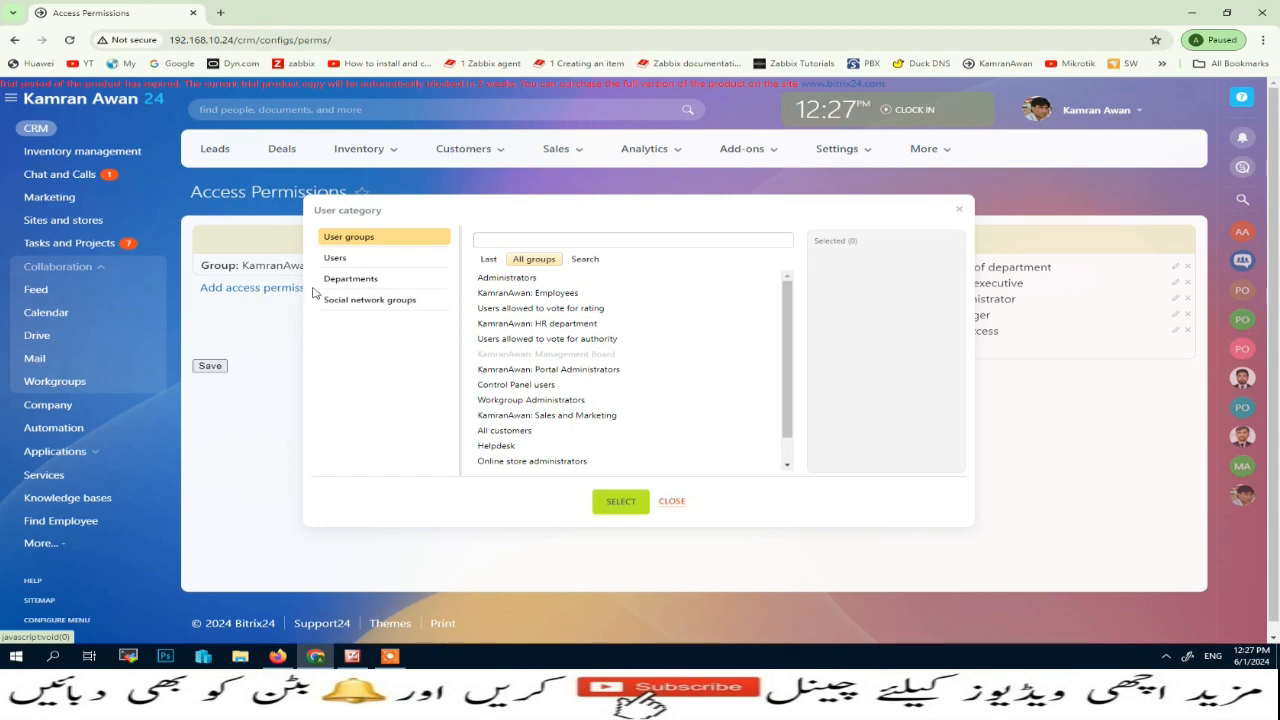
left_click(340, 259)
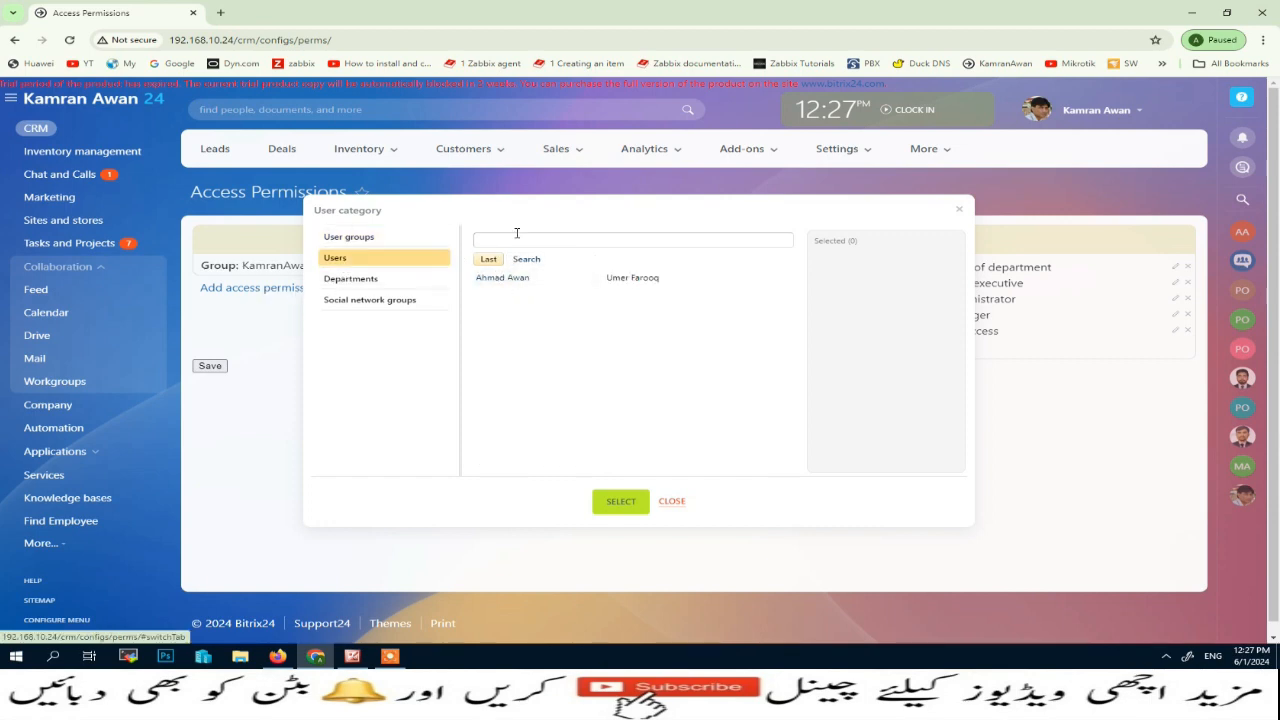
left_click(494, 238)
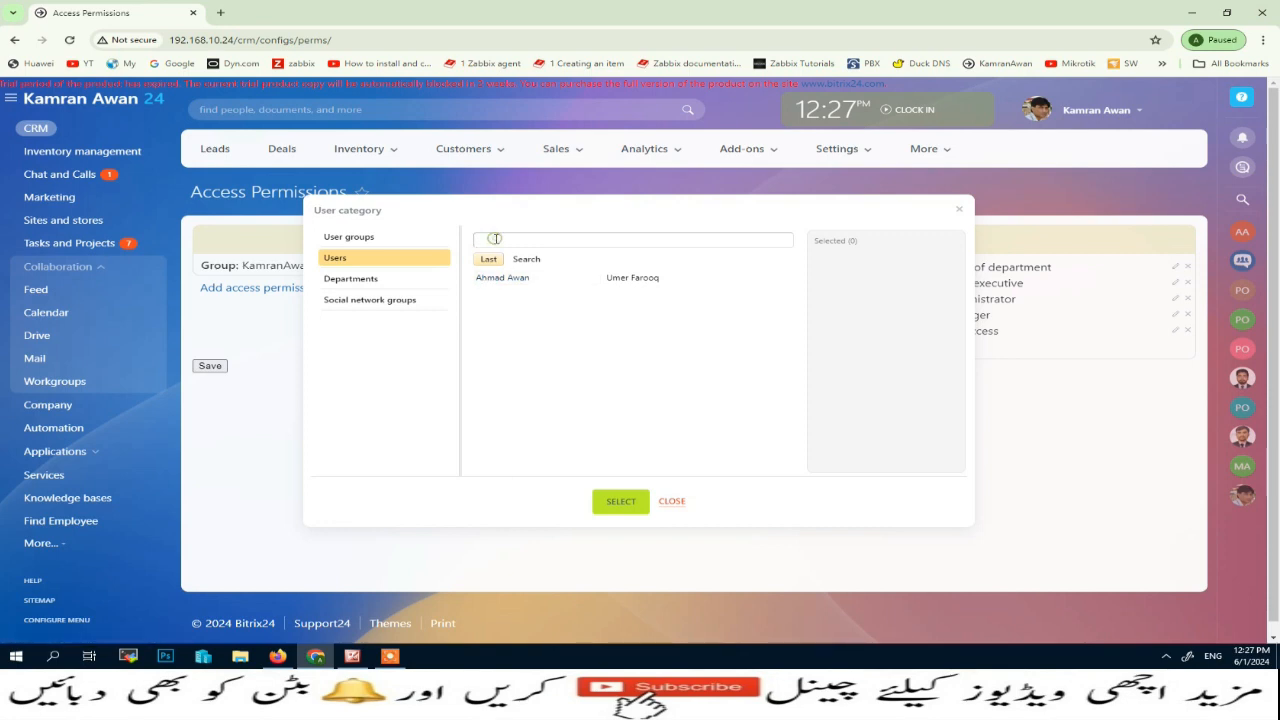
left_click(497, 280)
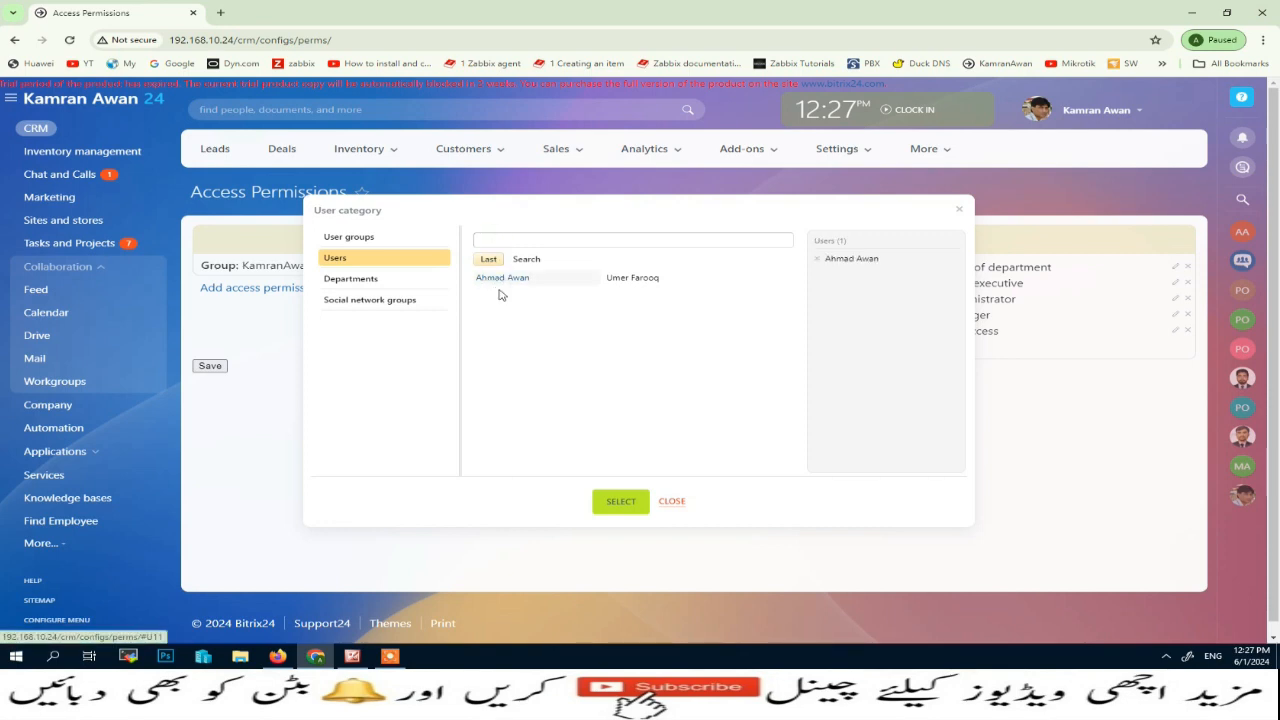
left_click(620, 501)
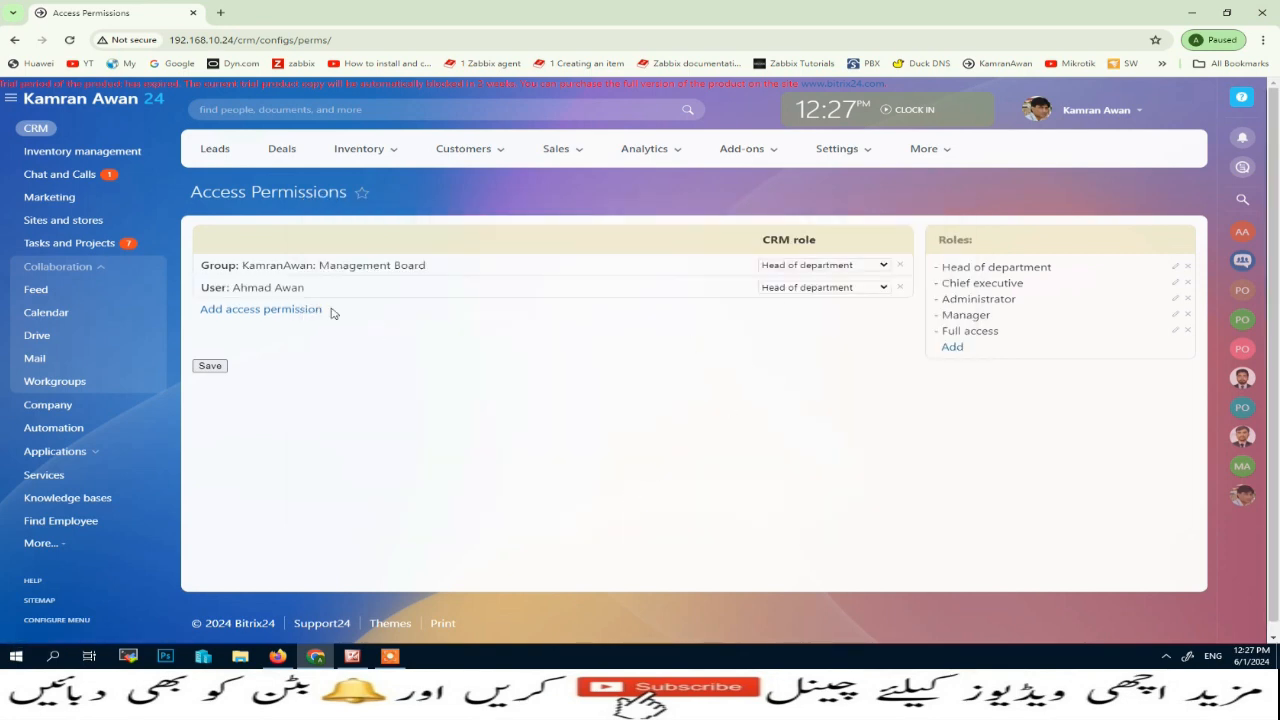
Step: Set the employee's user entry to the Manager role and add "Sales Department: All department and subdepartment employees" as another access entry
left_click(885, 290)
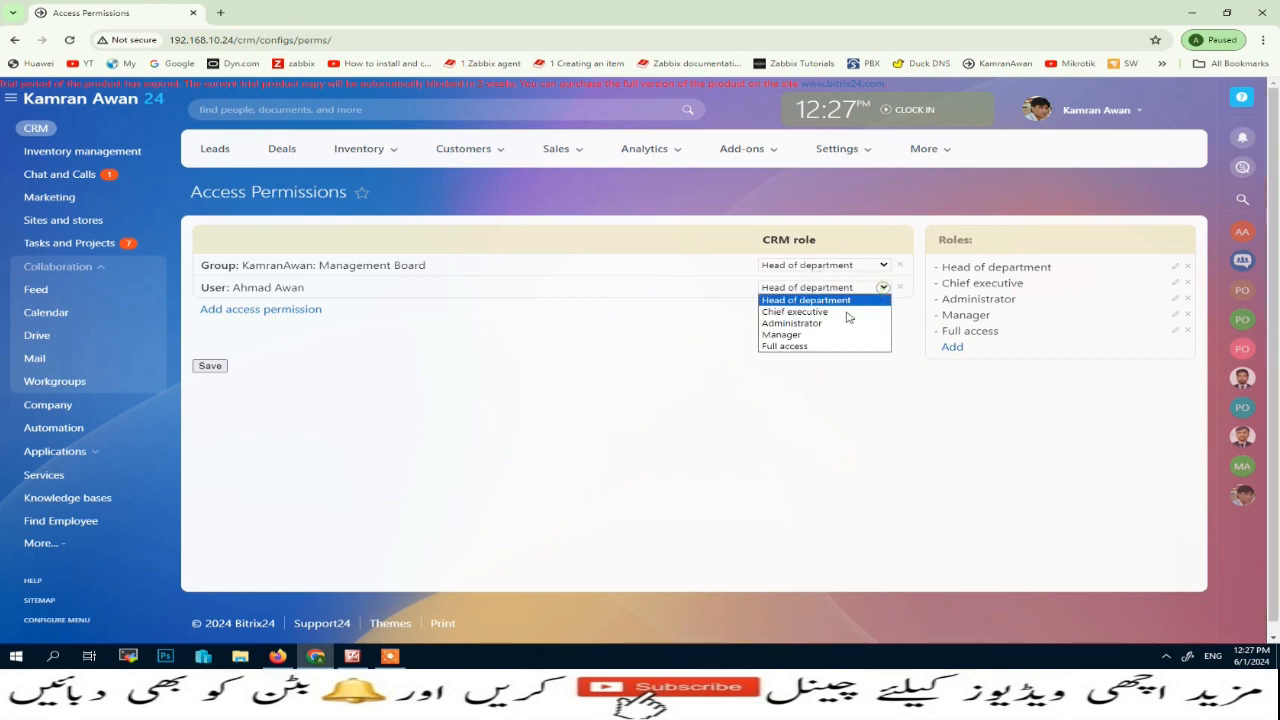
left_click(803, 334)
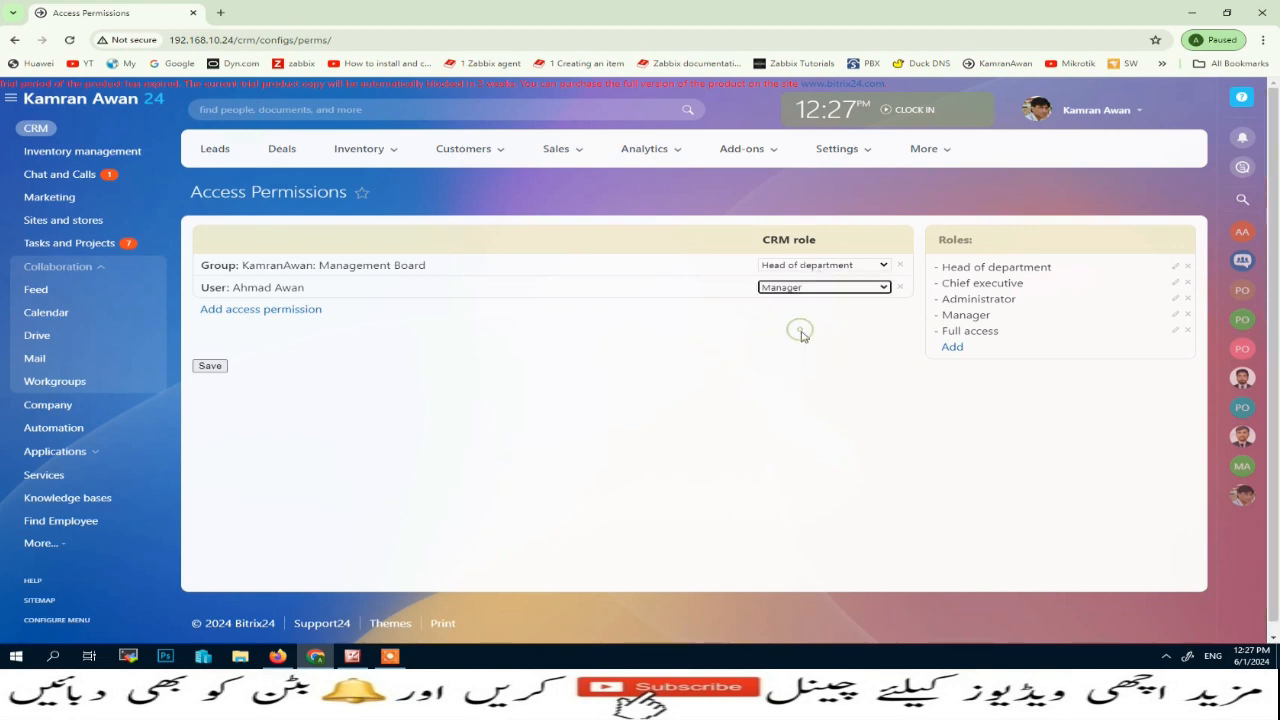
left_click(271, 311)
left_click(362, 281)
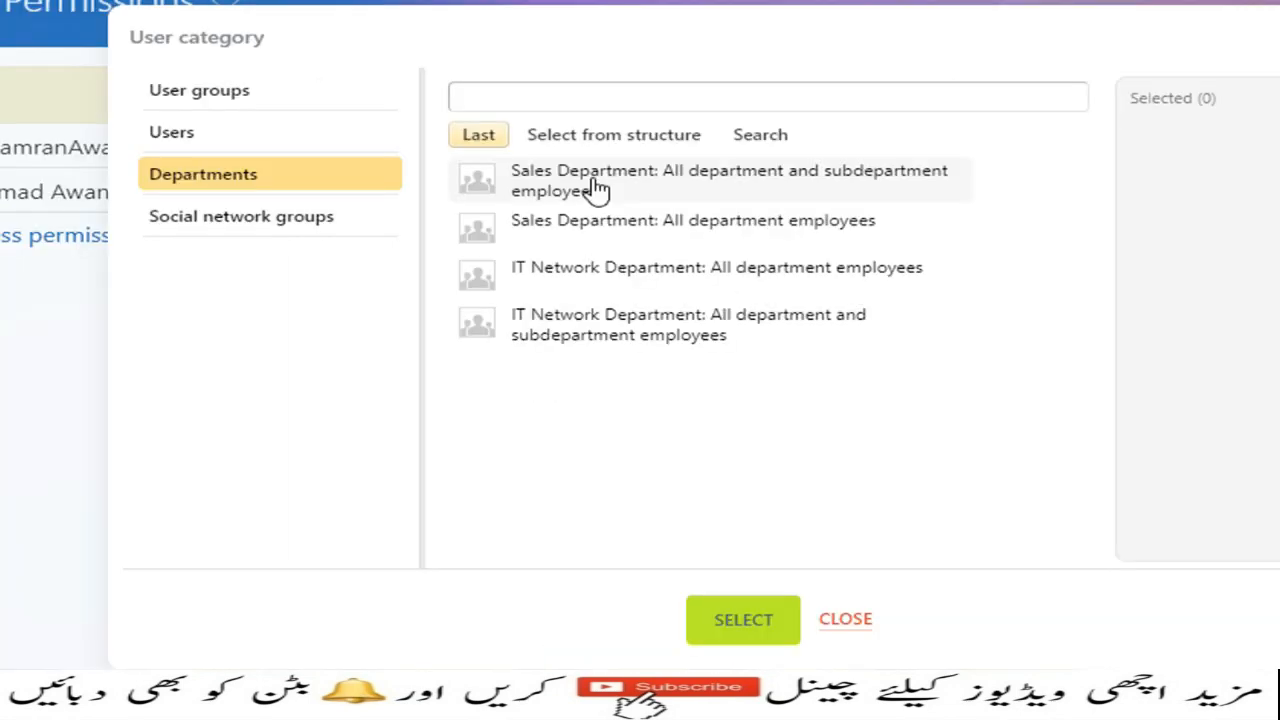
left_click(546, 287)
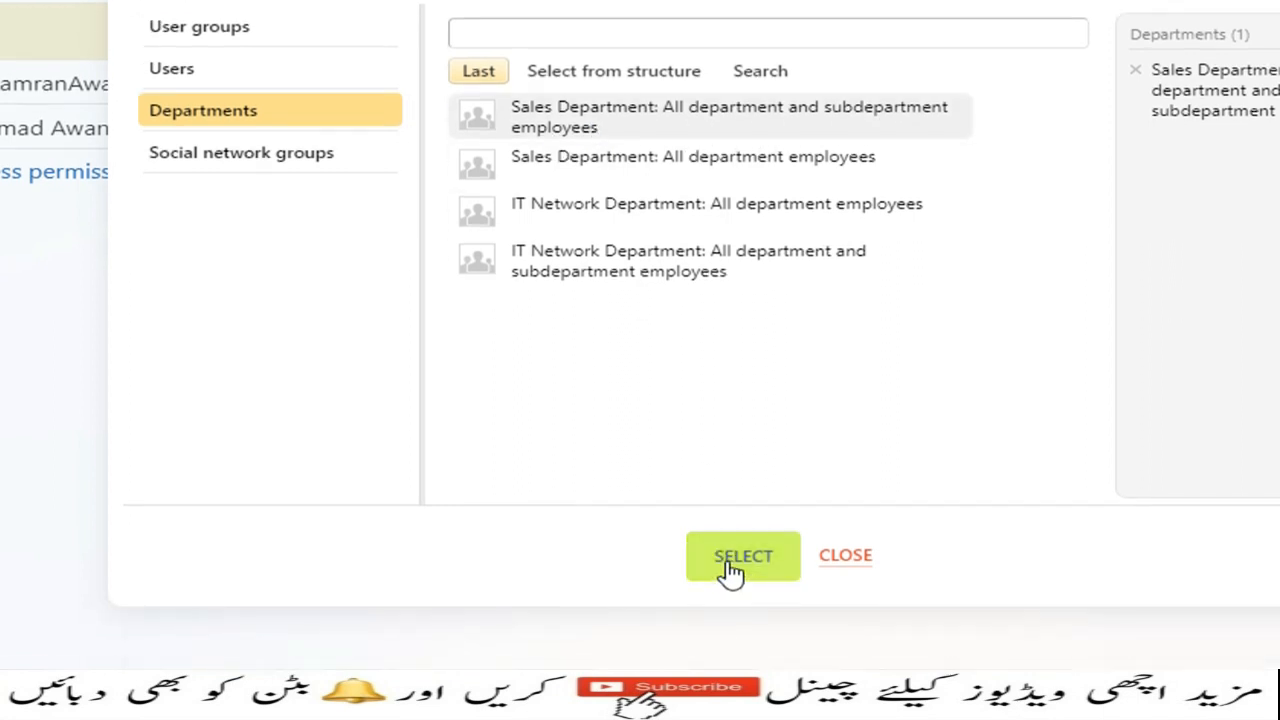
left_click(733, 626)
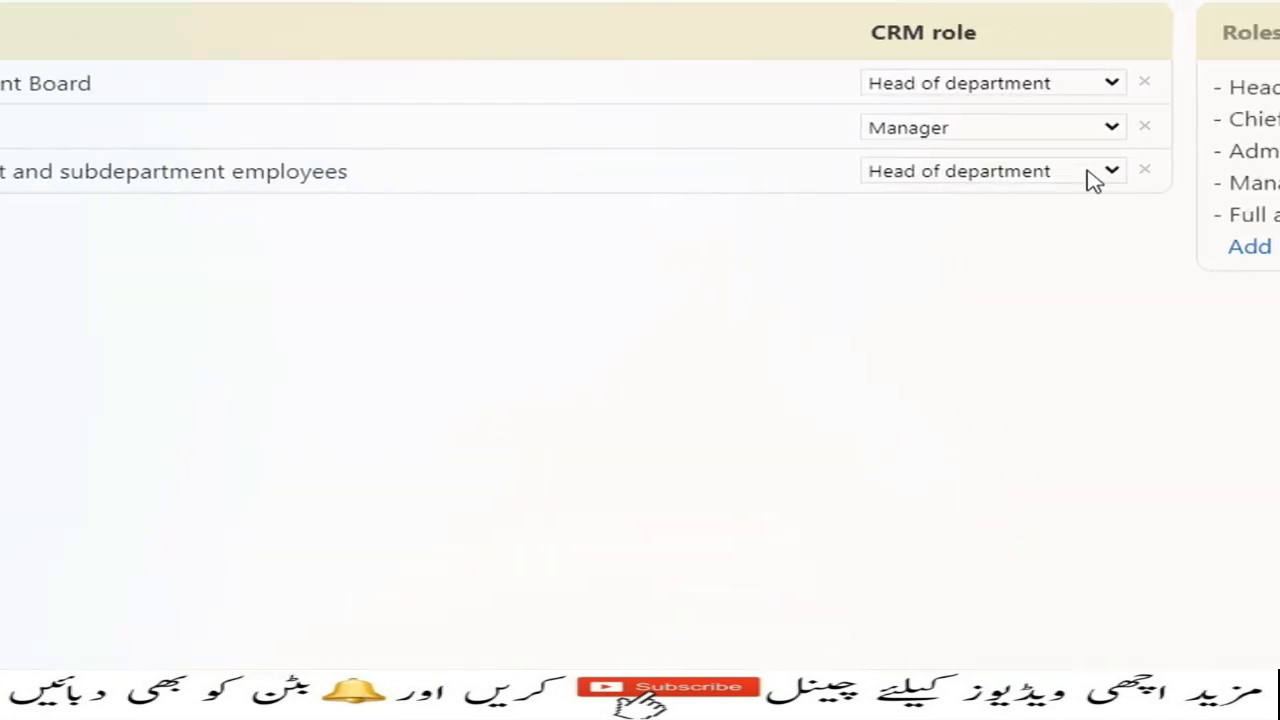
Step: Assign the Manager role to the Sales Department entry and save the CRM access permissions
left_click(1087, 170)
left_click(966, 266)
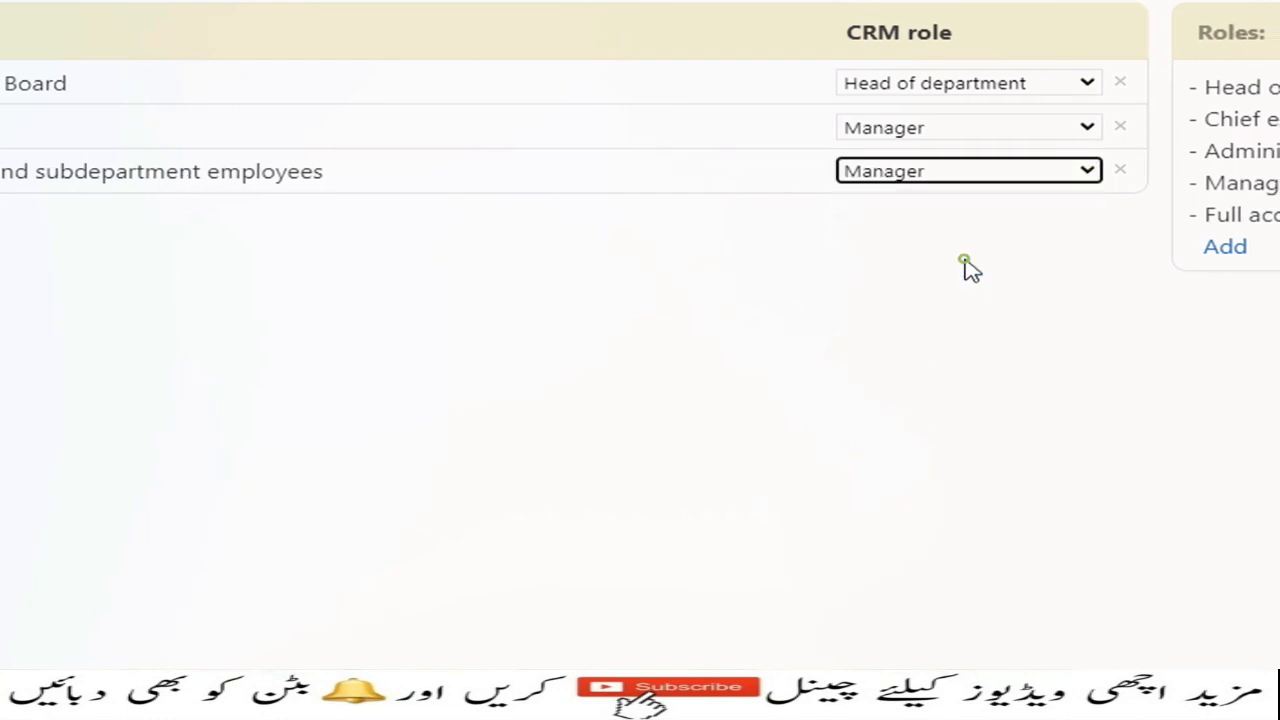
left_click(306, 290)
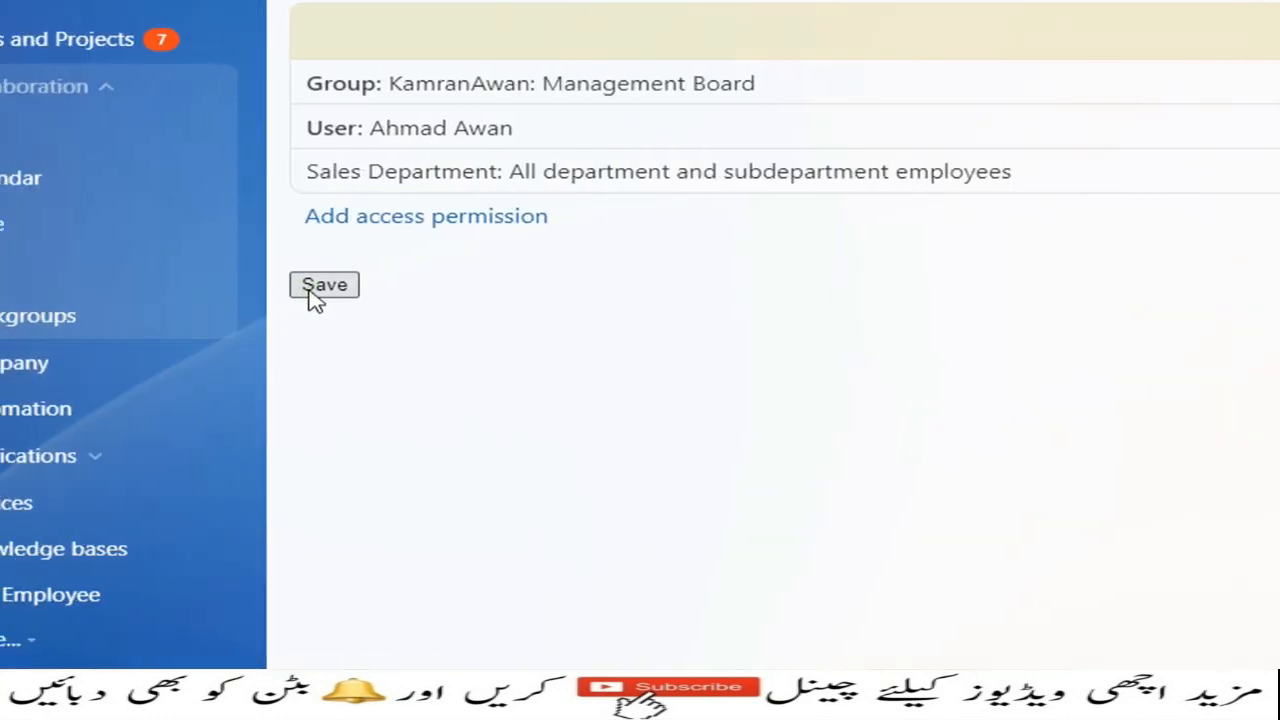
left_click(349, 294)
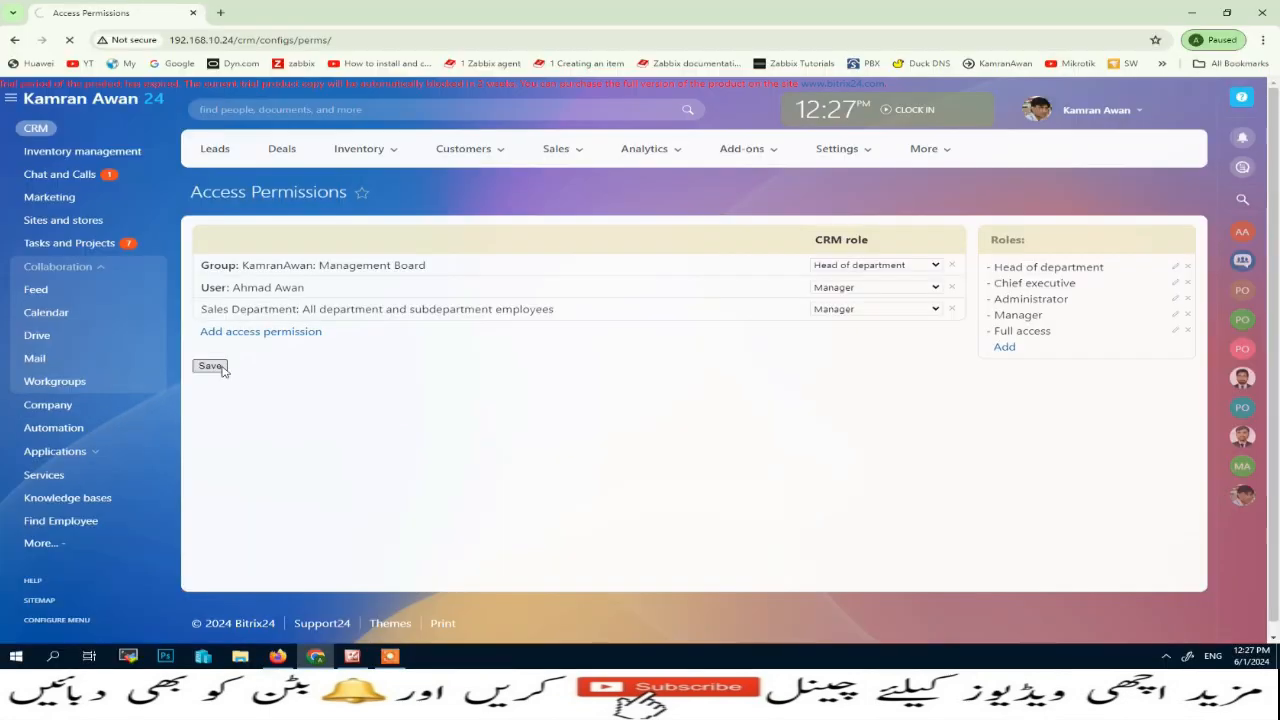
Step: Switch to the sales employee's session in Firefox, reload the page and open the CRM leads as a list
left_click(278, 655)
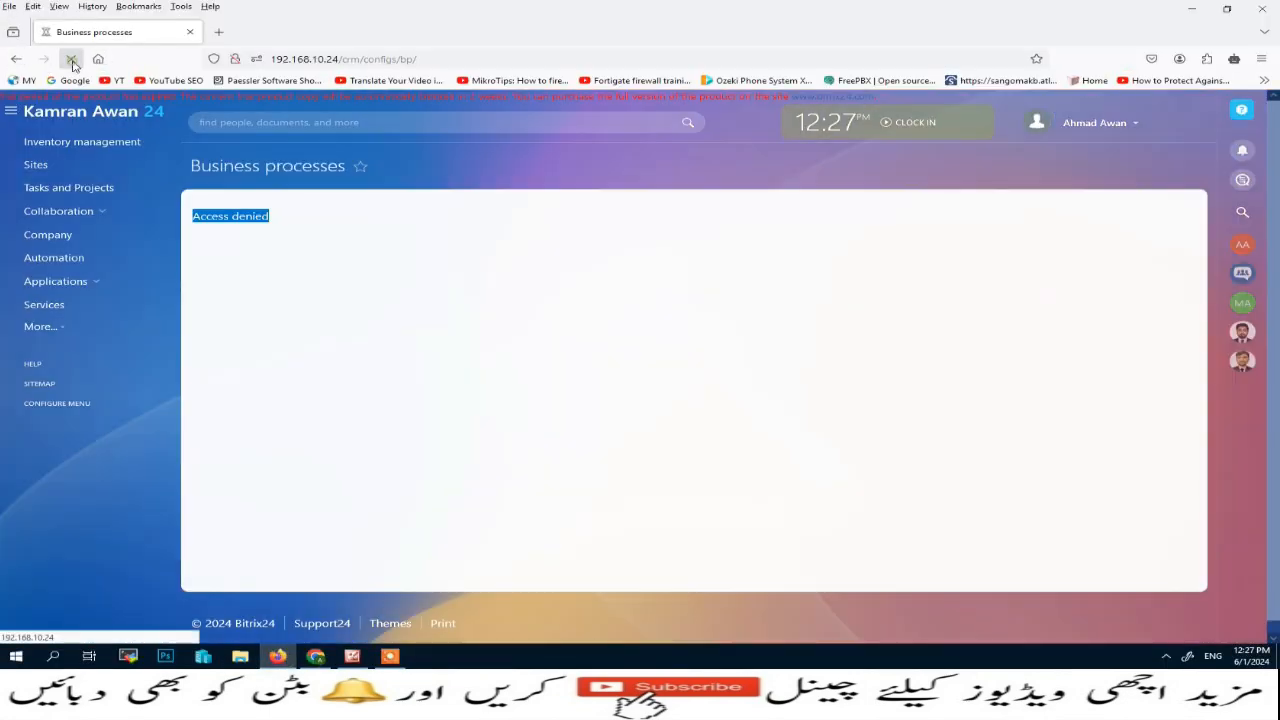
left_click(71, 59)
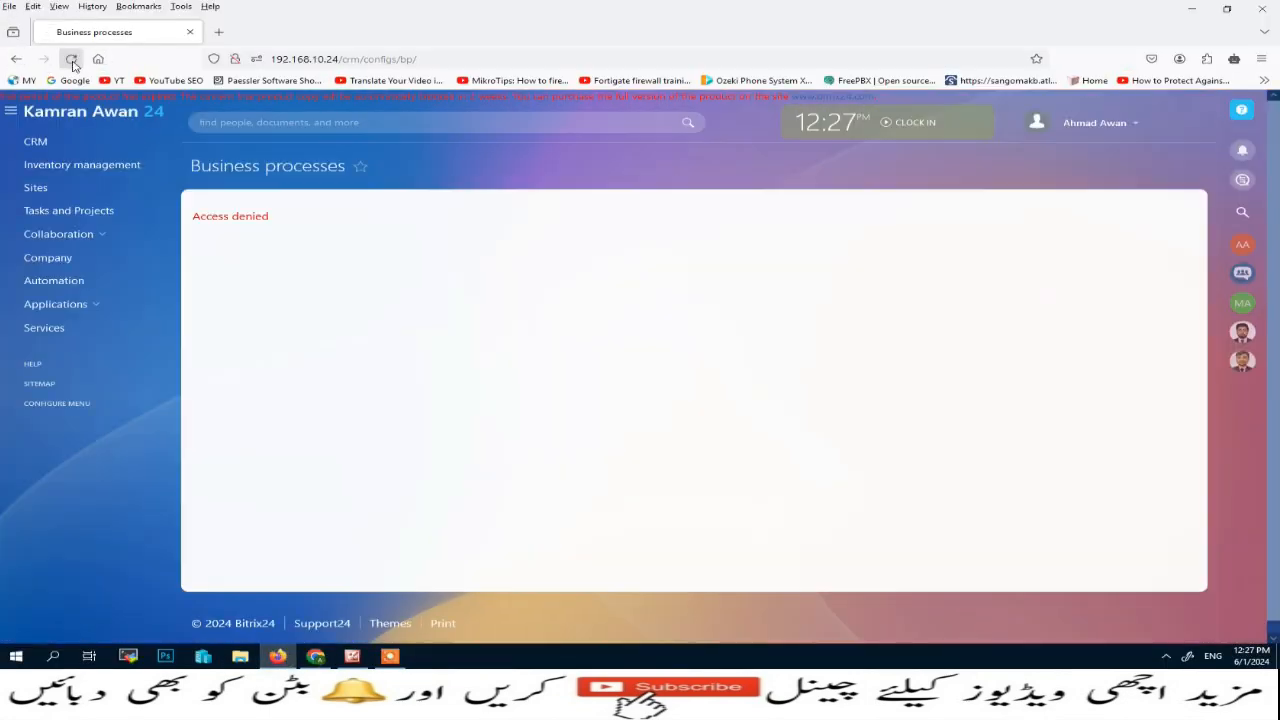
left_click(35, 143)
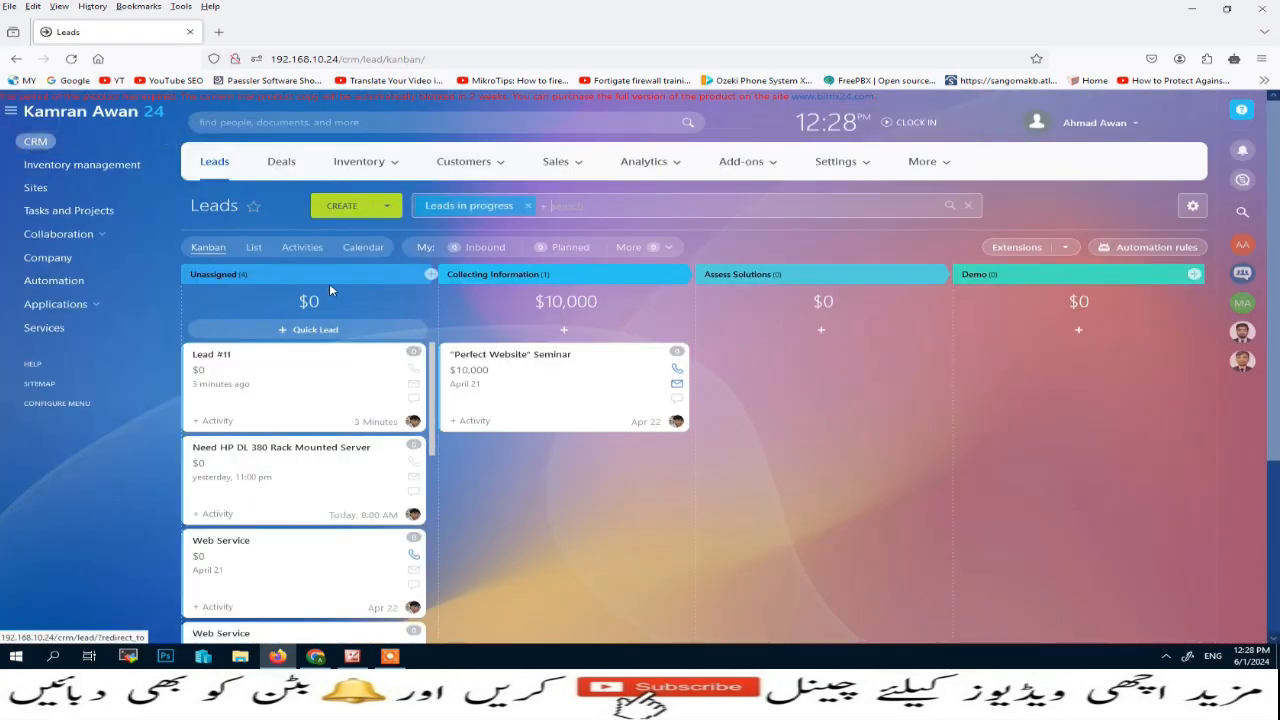
left_click(252, 250)
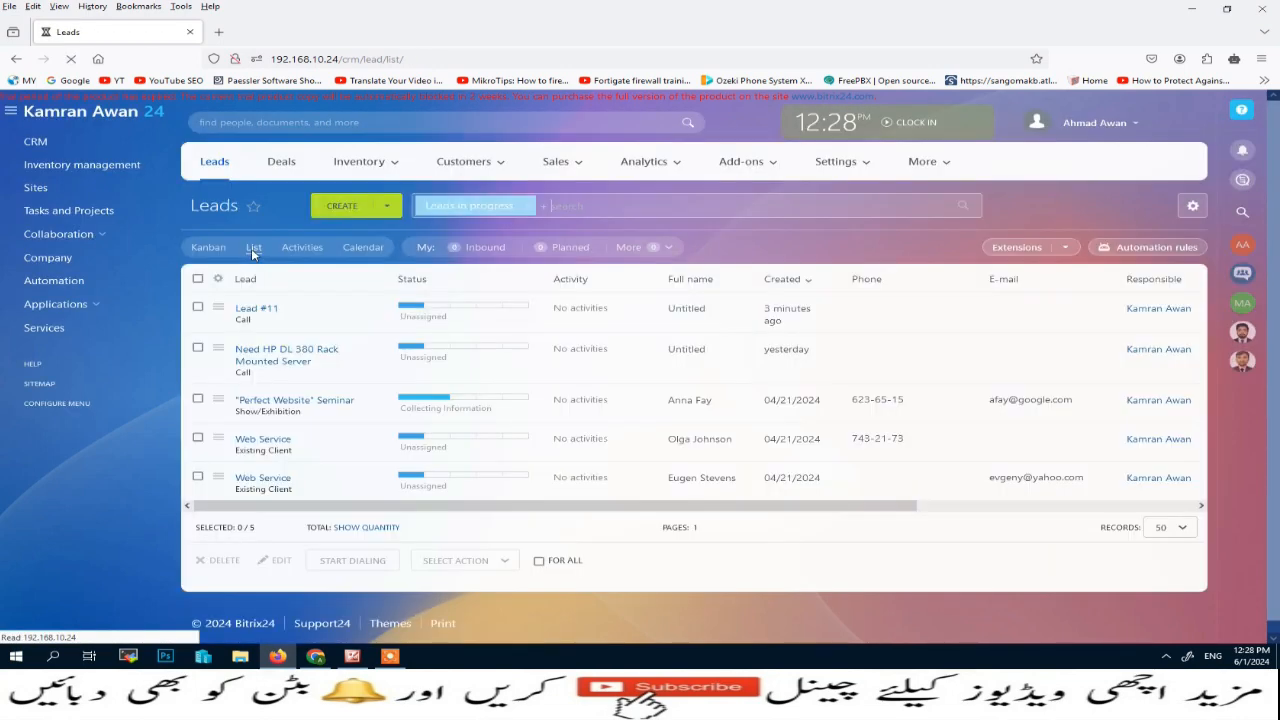
Step: Start a new lead as the sales employee and change its form from the common view to "Sales Lead"
left_click(387, 206)
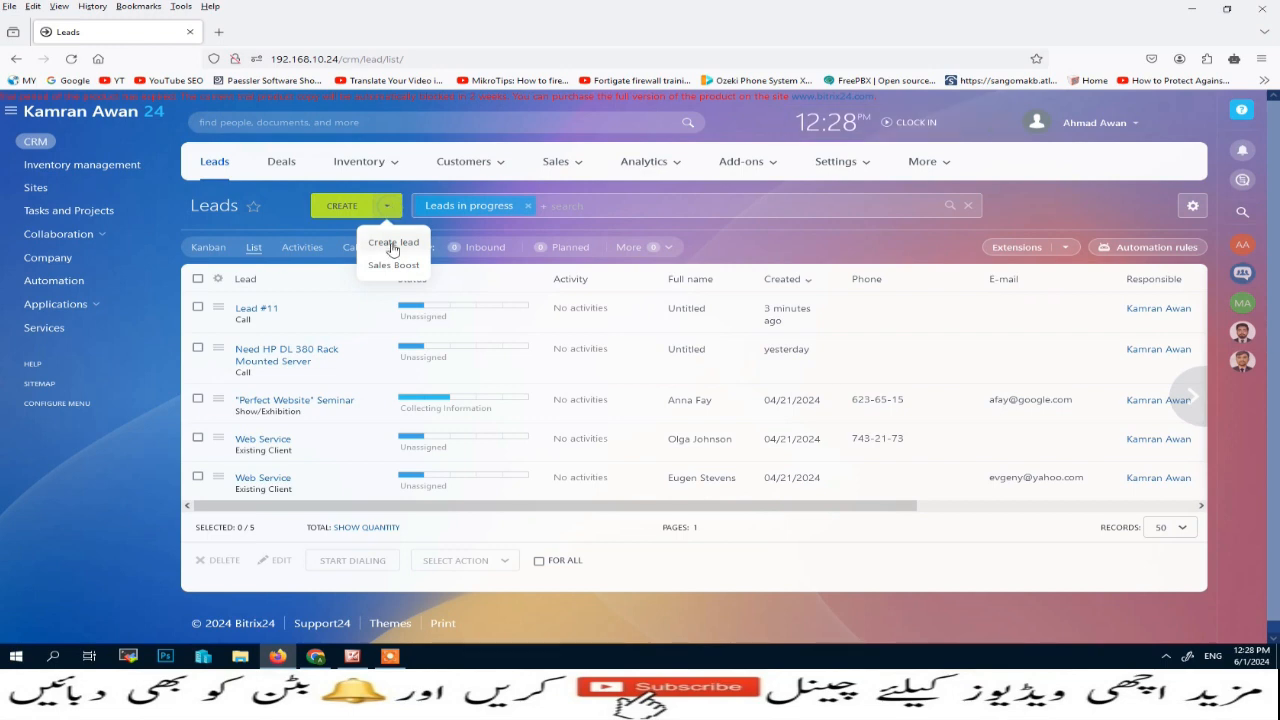
left_click(393, 245)
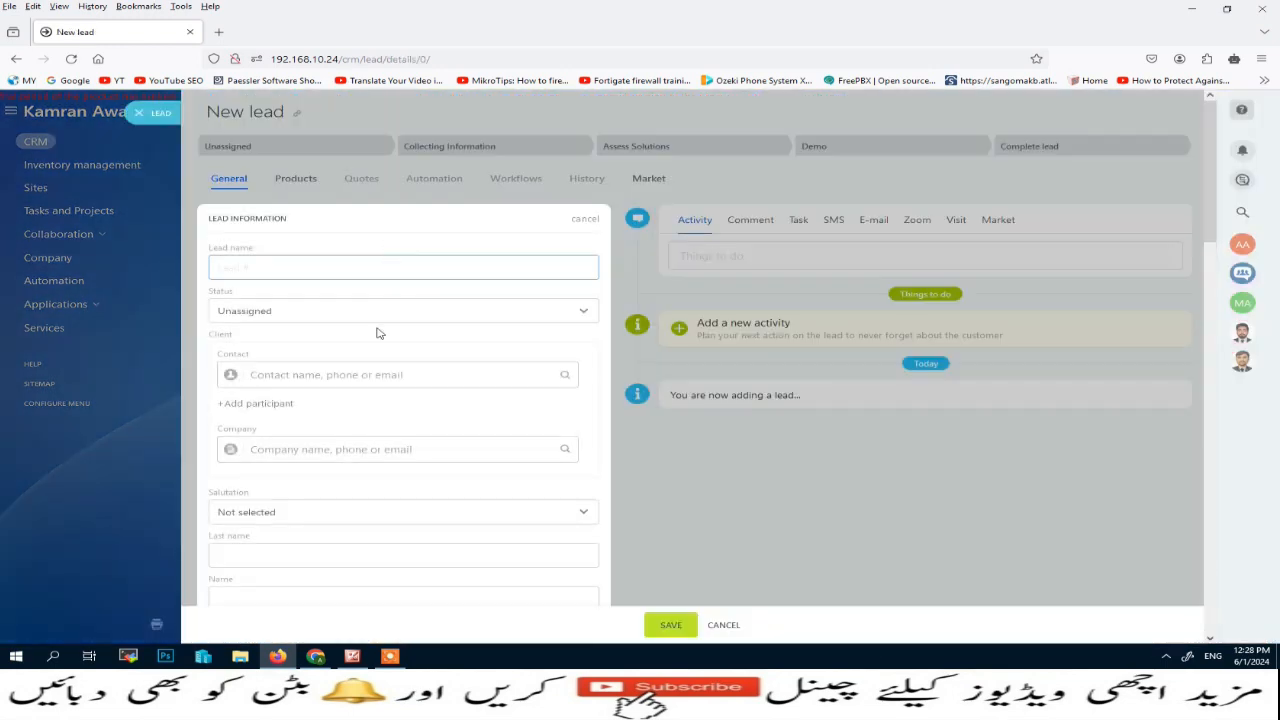
scroll(258, 230, "down", 3)
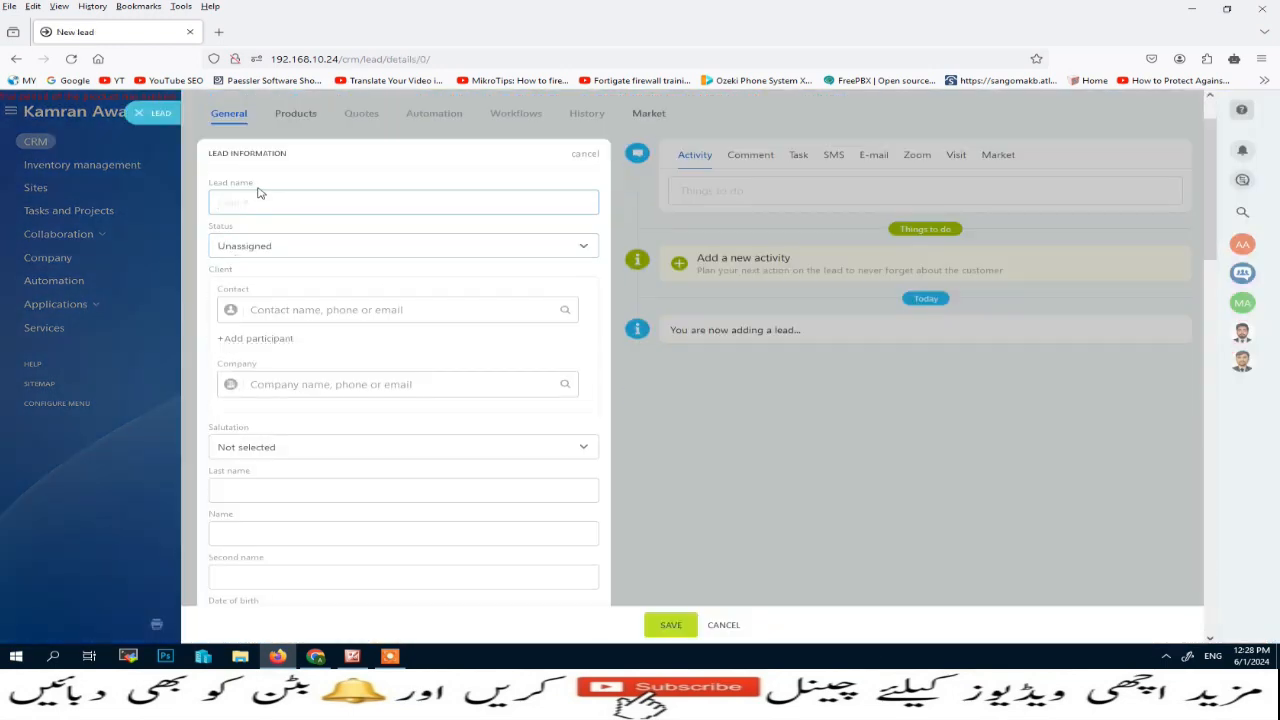
scroll(309, 479, "down", 15)
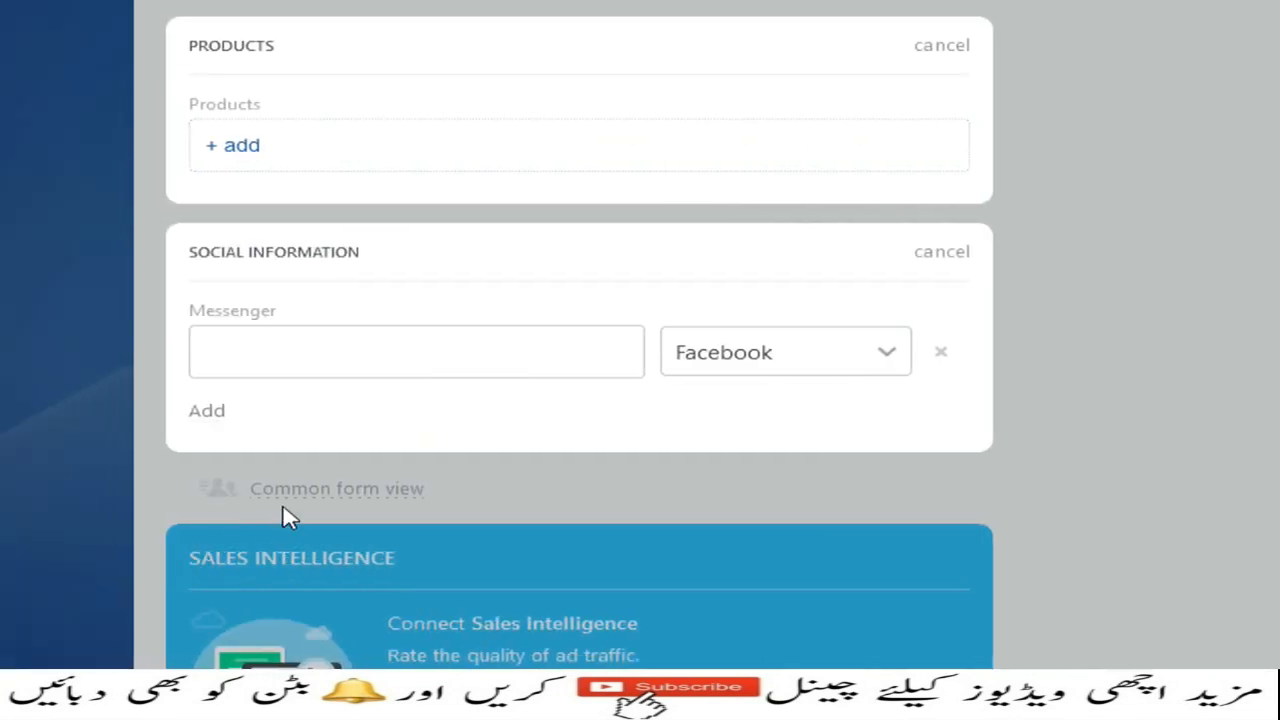
left_click(380, 500)
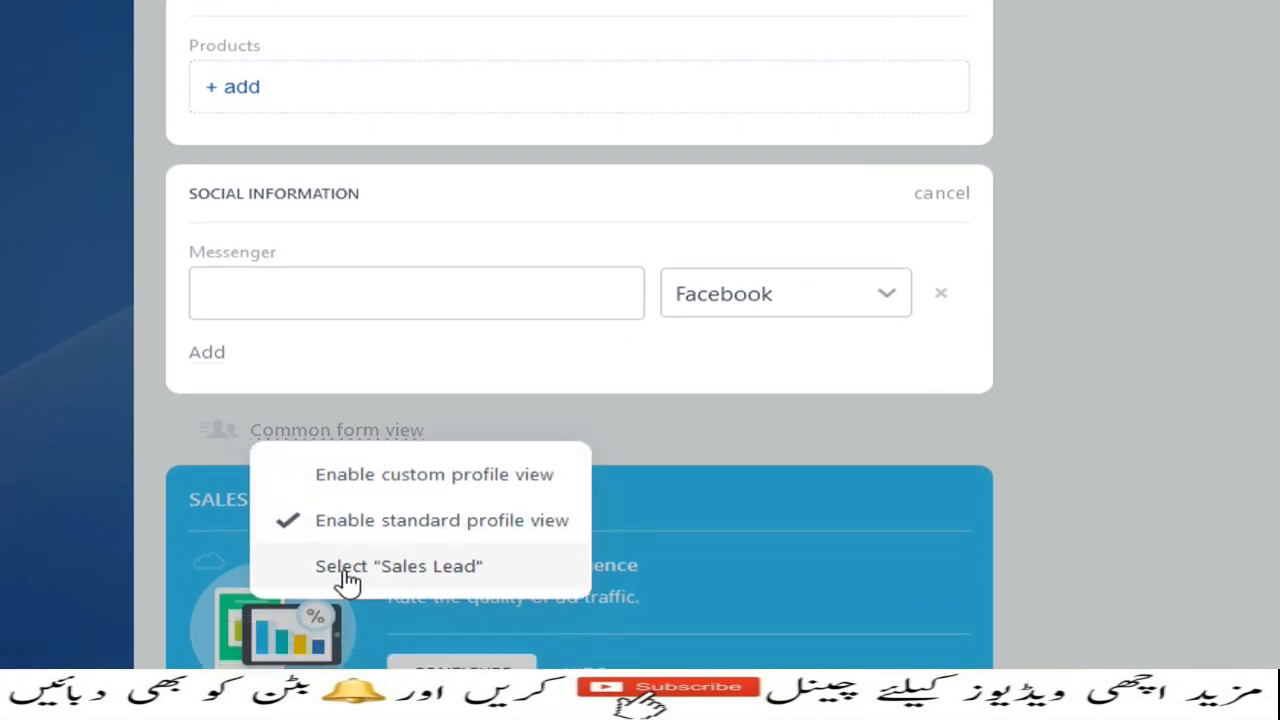
left_click(409, 571)
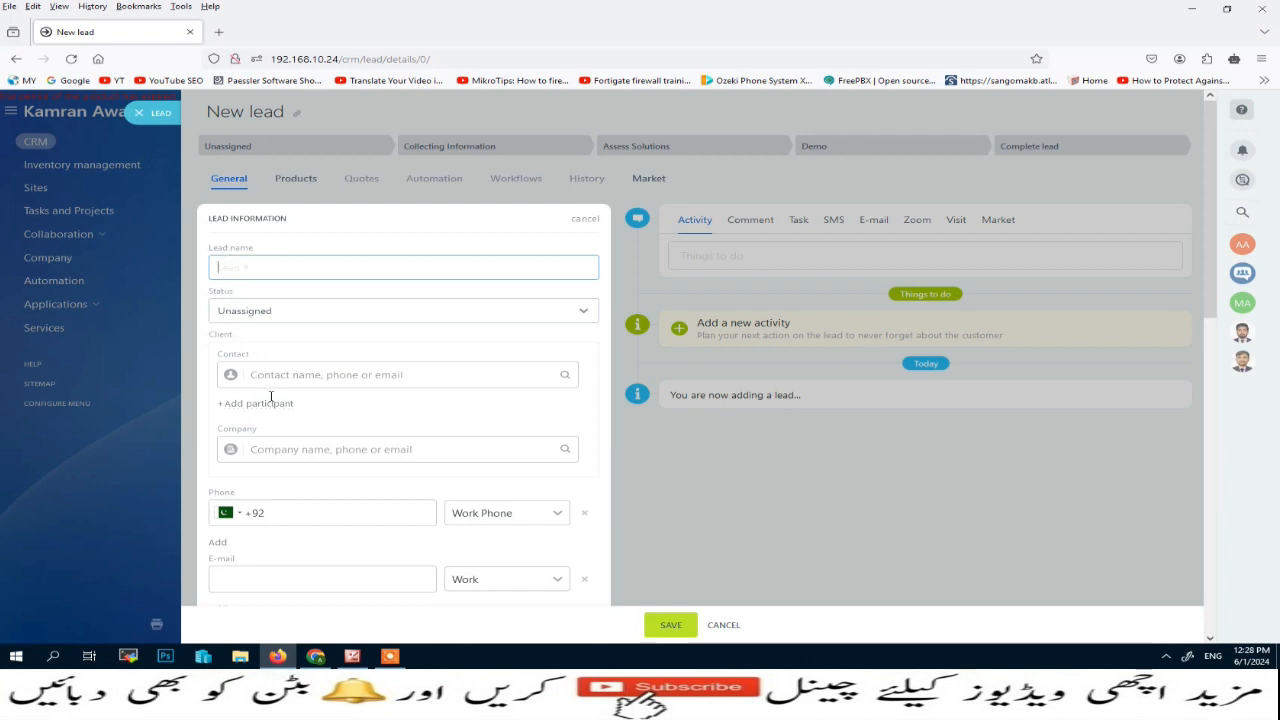
Step: Examine which fields the Sales Lead form offers from beginning to end, and cancel the new lead without saving
scroll(275, 410, "down", 2)
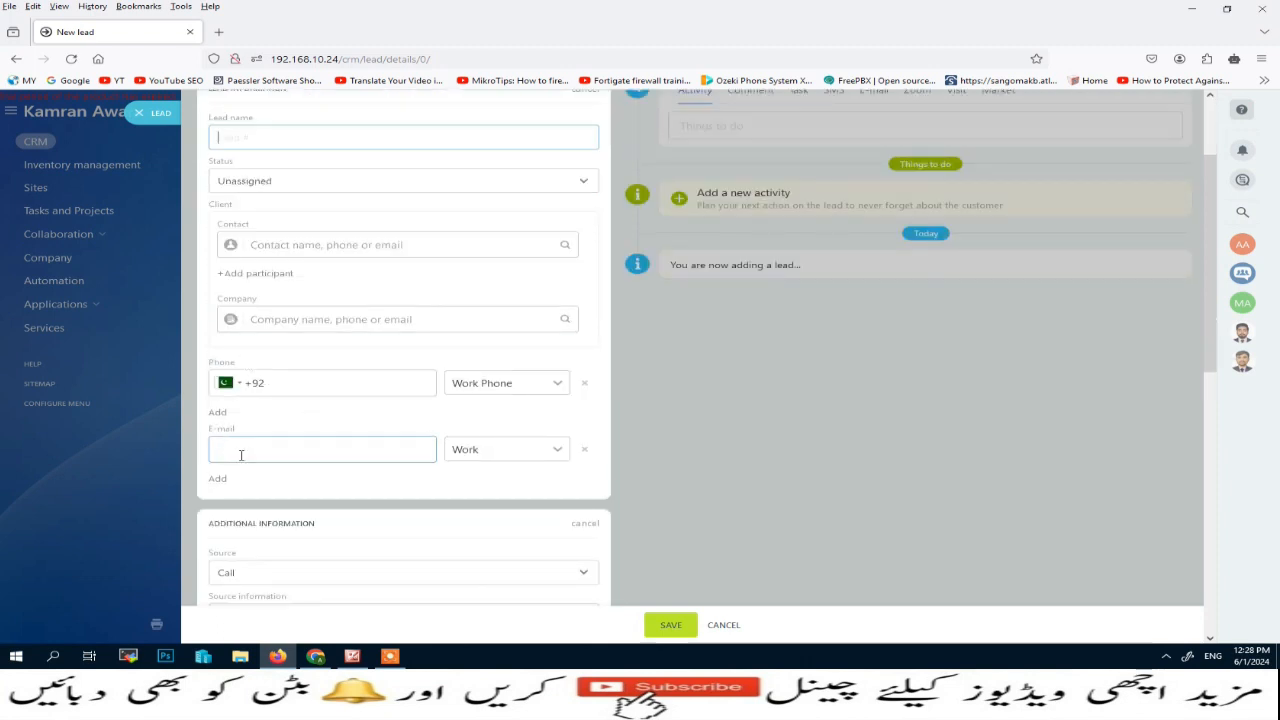
scroll(240, 449, "down", 4)
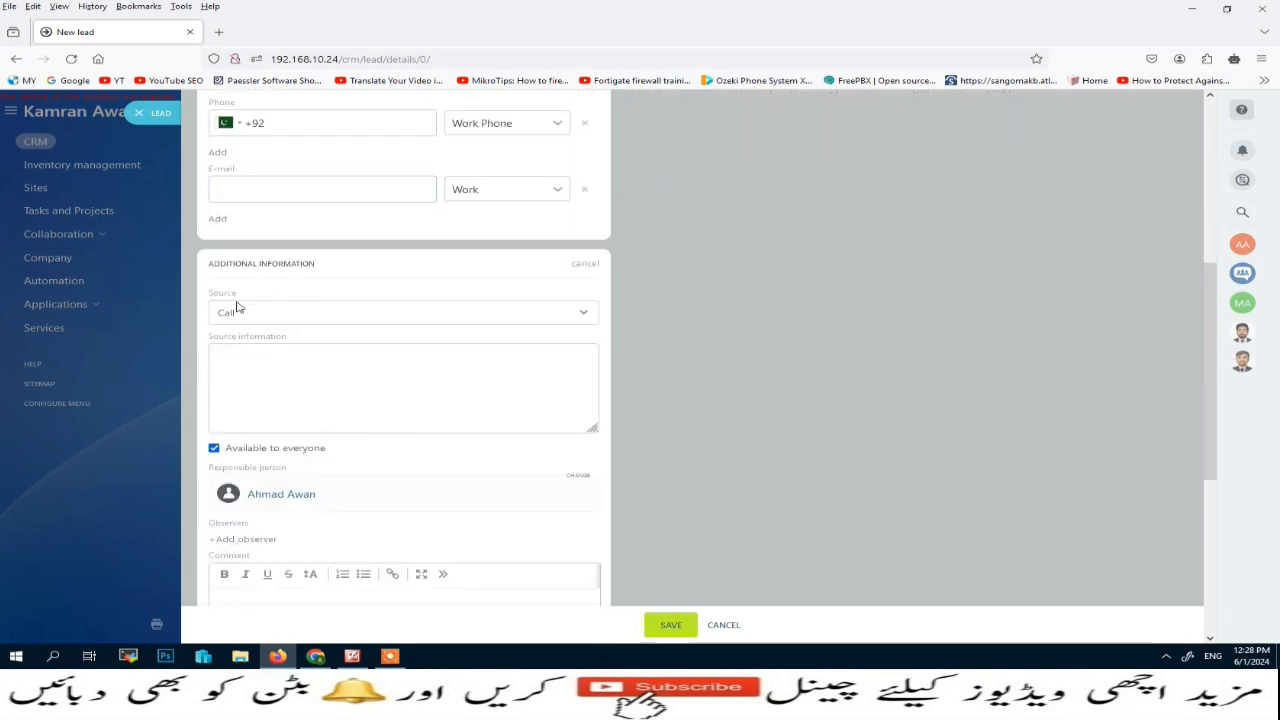
scroll(238, 308, "down", 5)
scroll(328, 455, "up", 3)
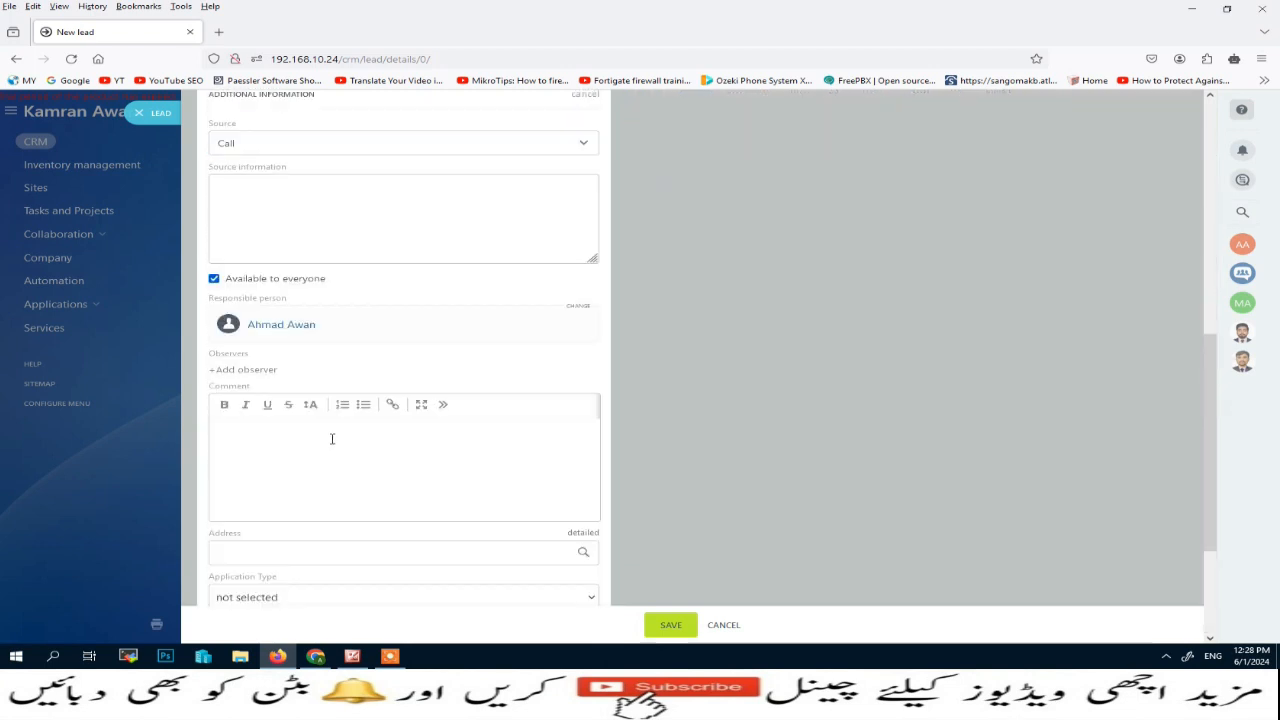
scroll(418, 527, "down", 3)
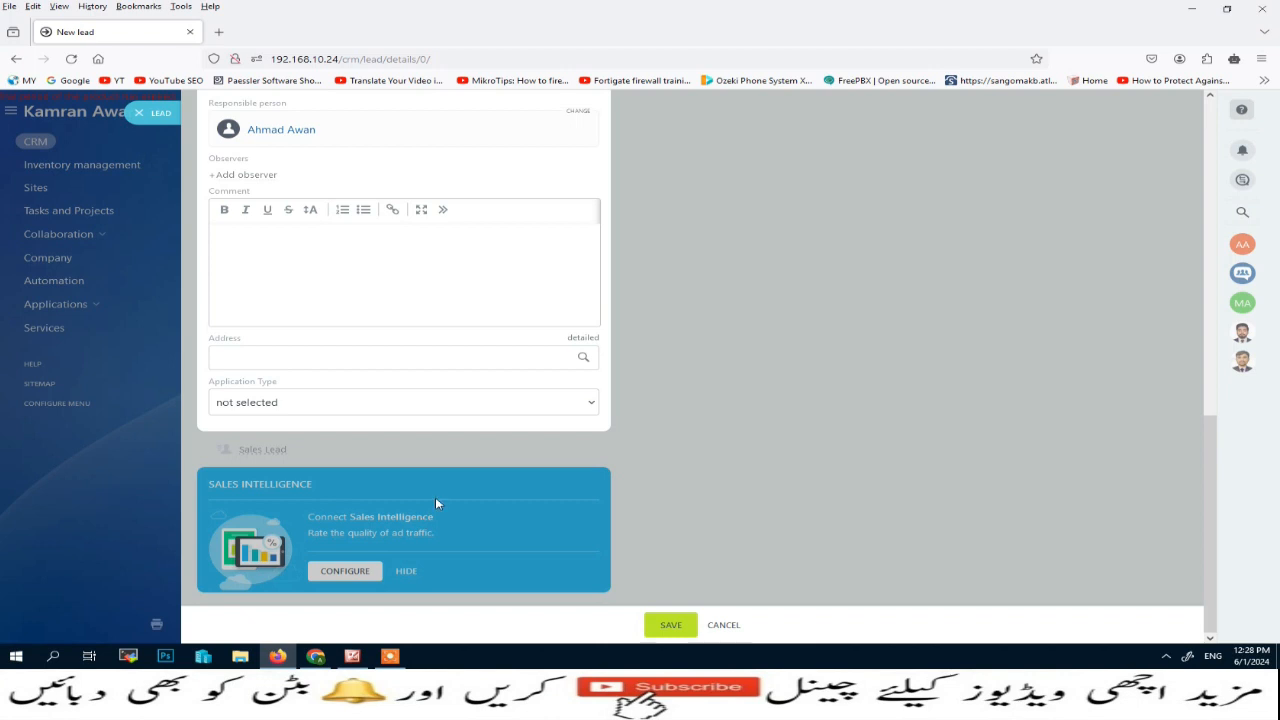
scroll(434, 366, "up", 5)
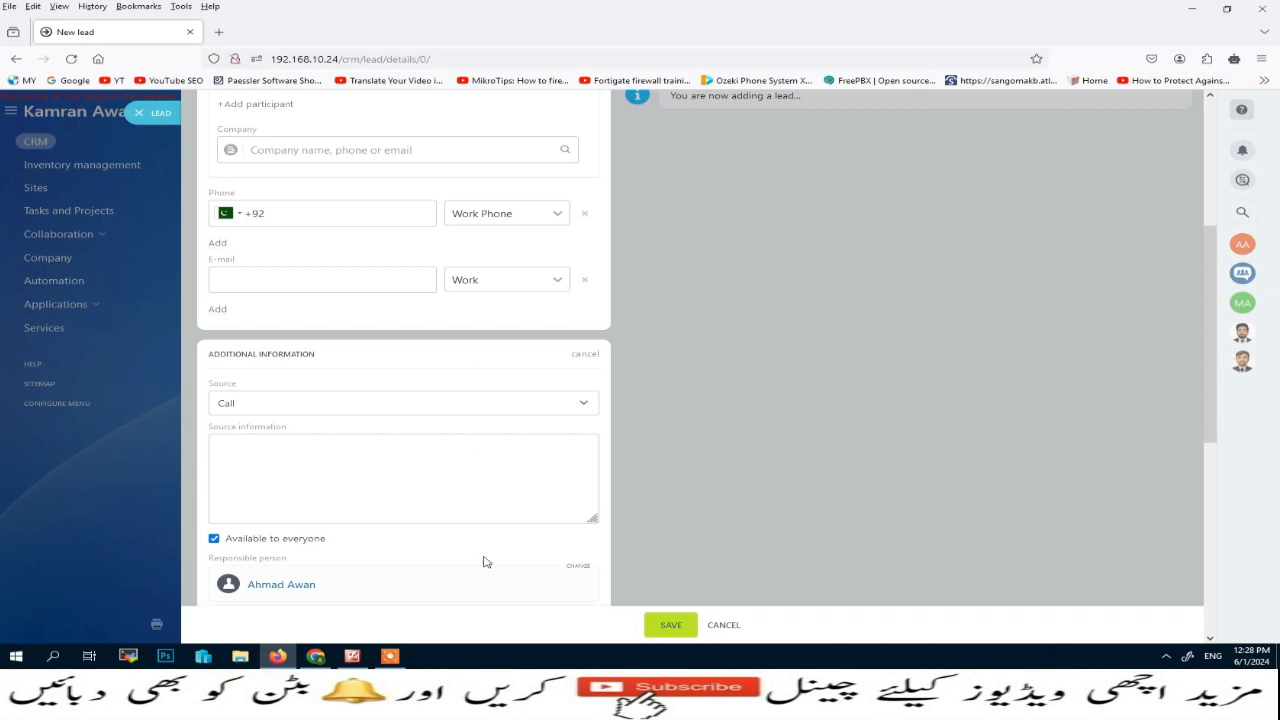
scroll(491, 525, "up", 5)
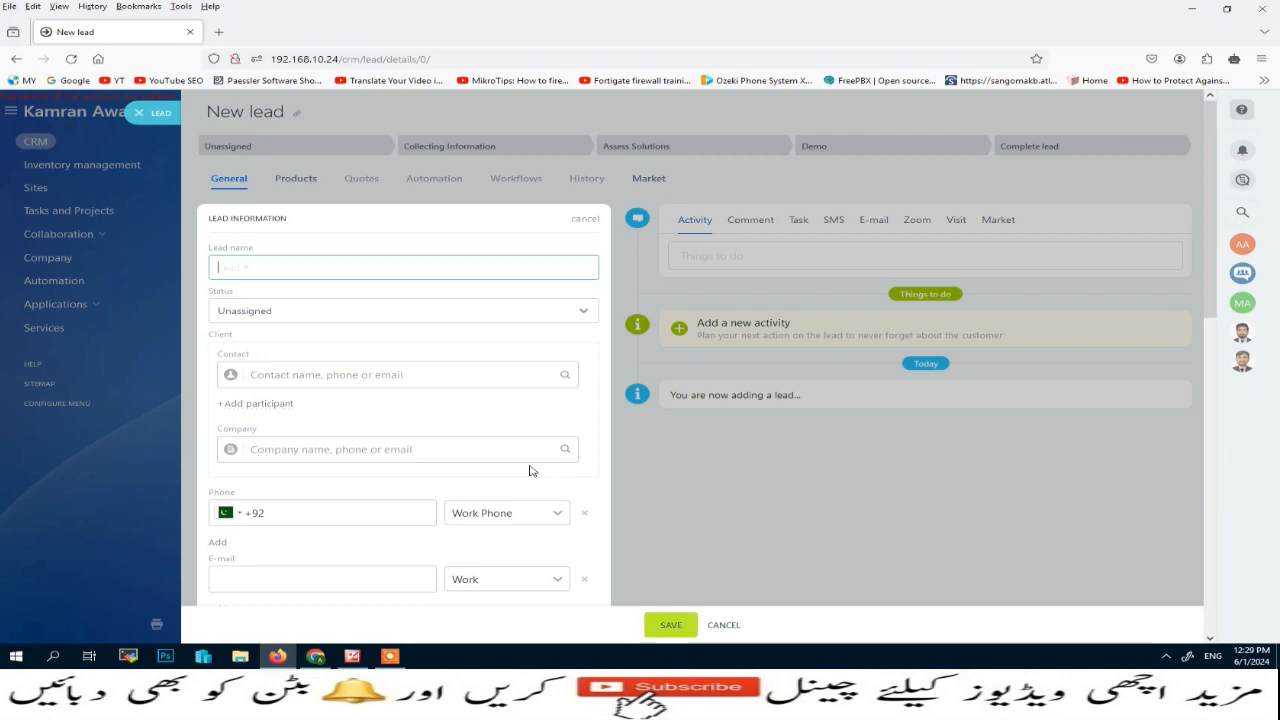
left_click(736, 626)
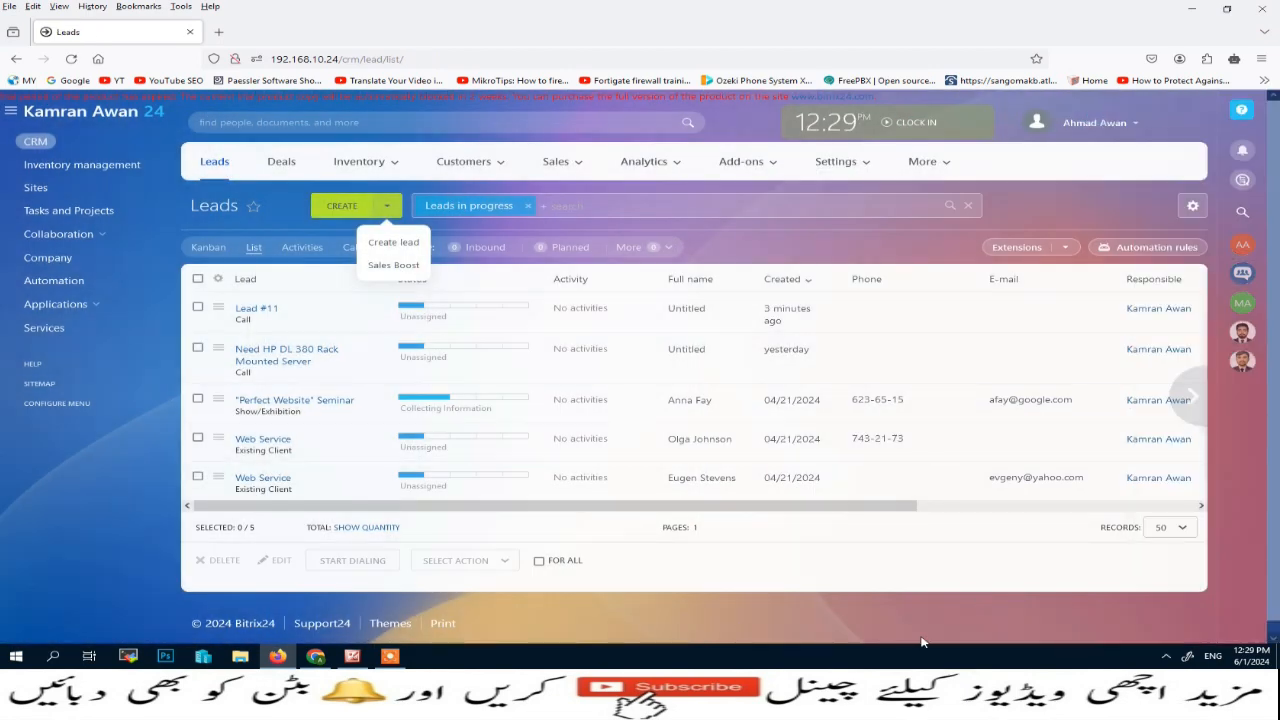
Step: Show the leads as Kanban, start a quick lead in the Collecting Information stage and check its available profile views
left_click(213, 251)
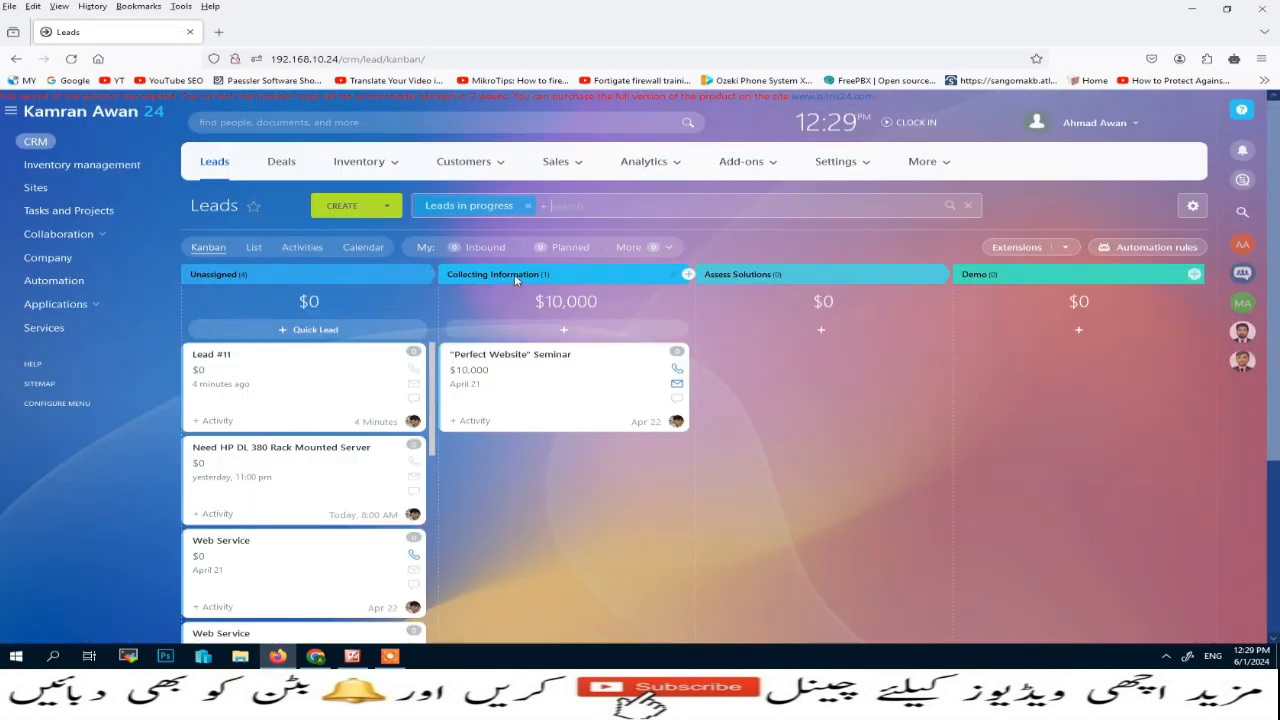
left_click(558, 337)
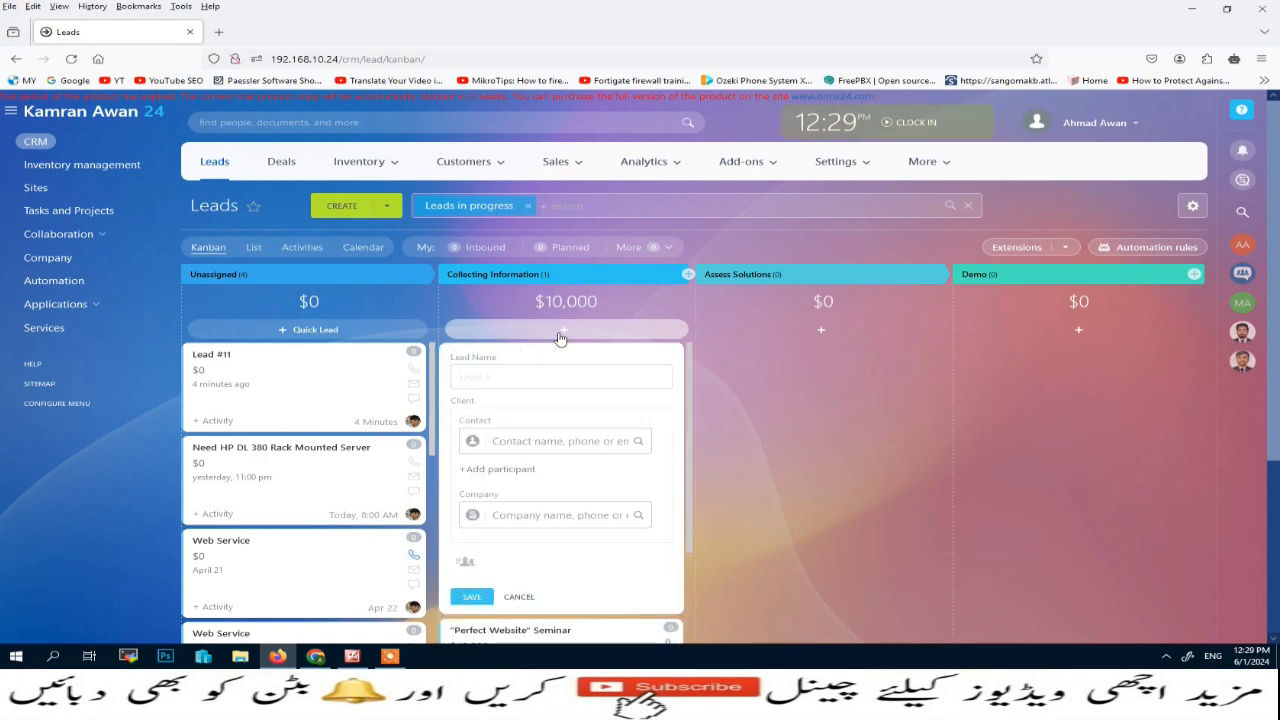
scroll(600, 489, "down", 2)
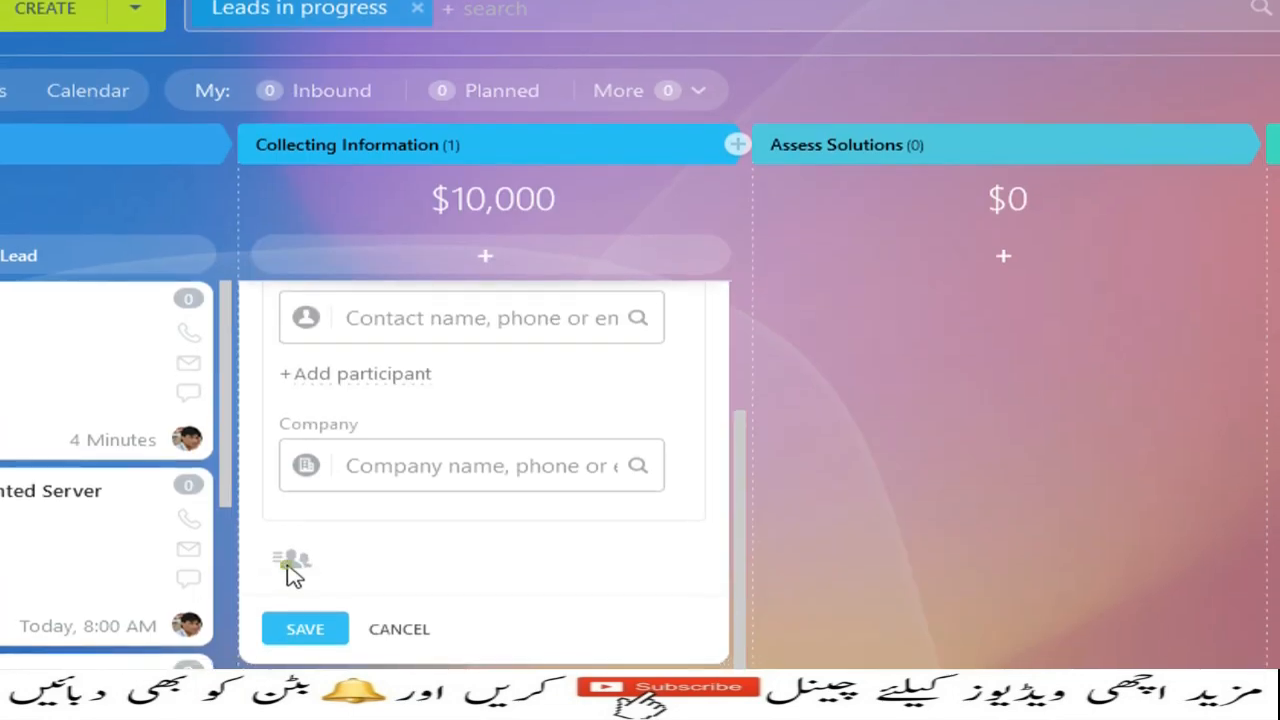
left_click(465, 486)
scroll(418, 590, "down", 2)
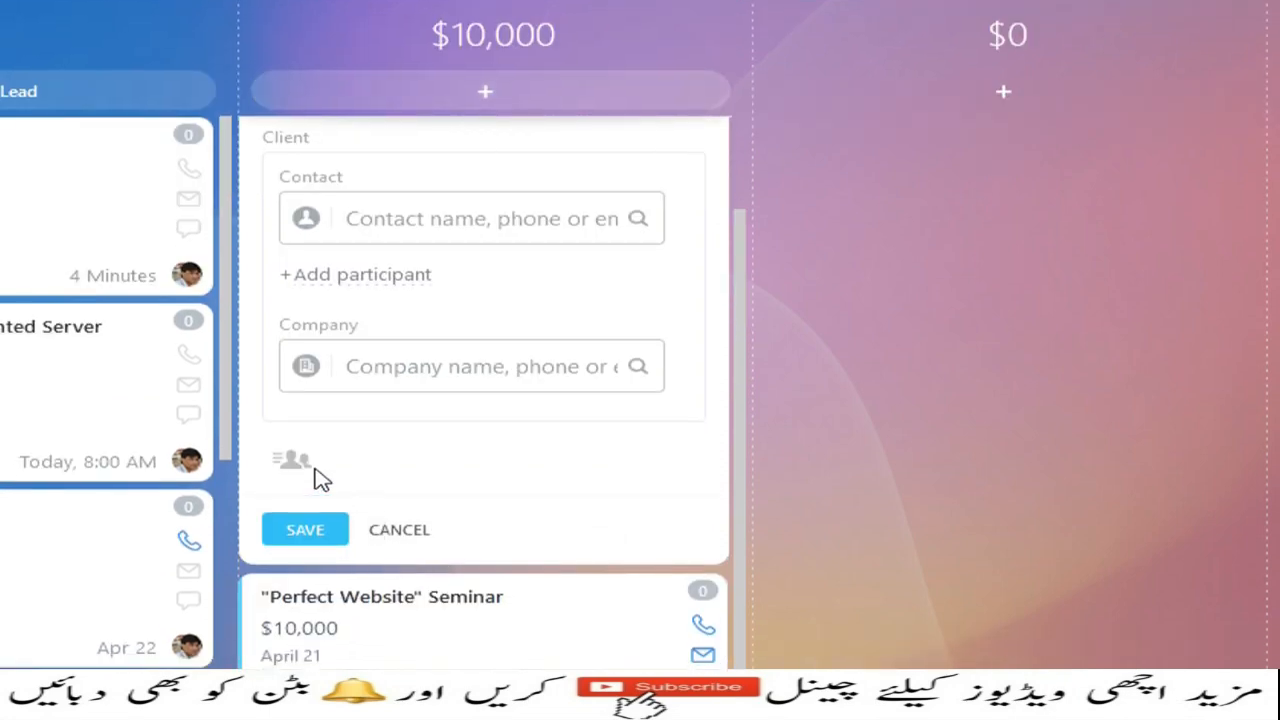
left_click(303, 470)
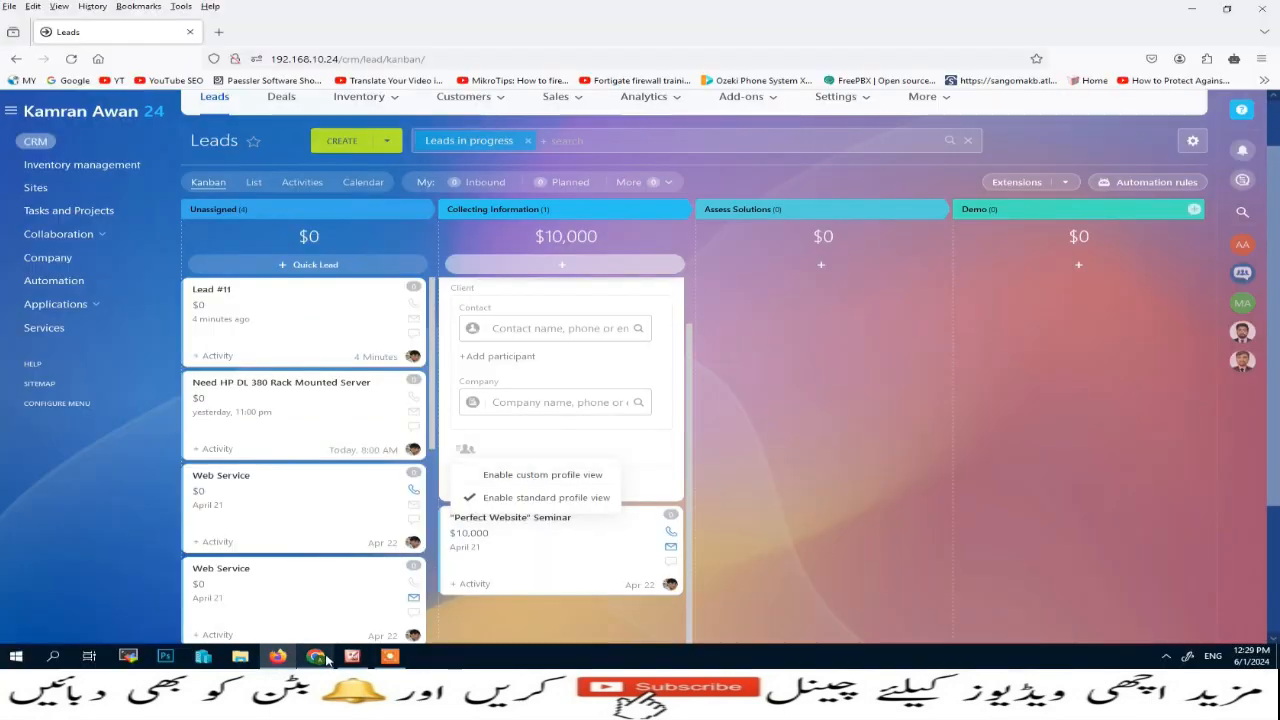
Step: Switch to the administrator's session in Chrome, show the CRM leads as Kanban and start a quick lead in the Collecting Information stage
left_click(322, 657)
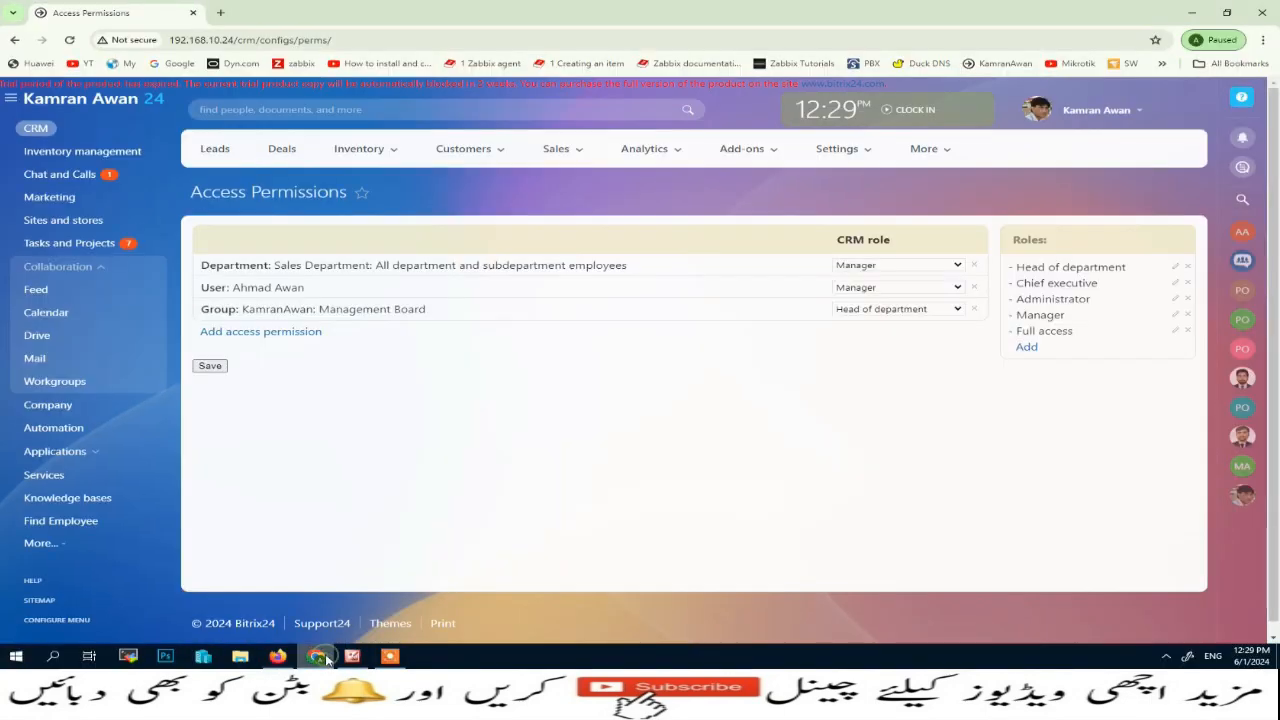
left_click(213, 148)
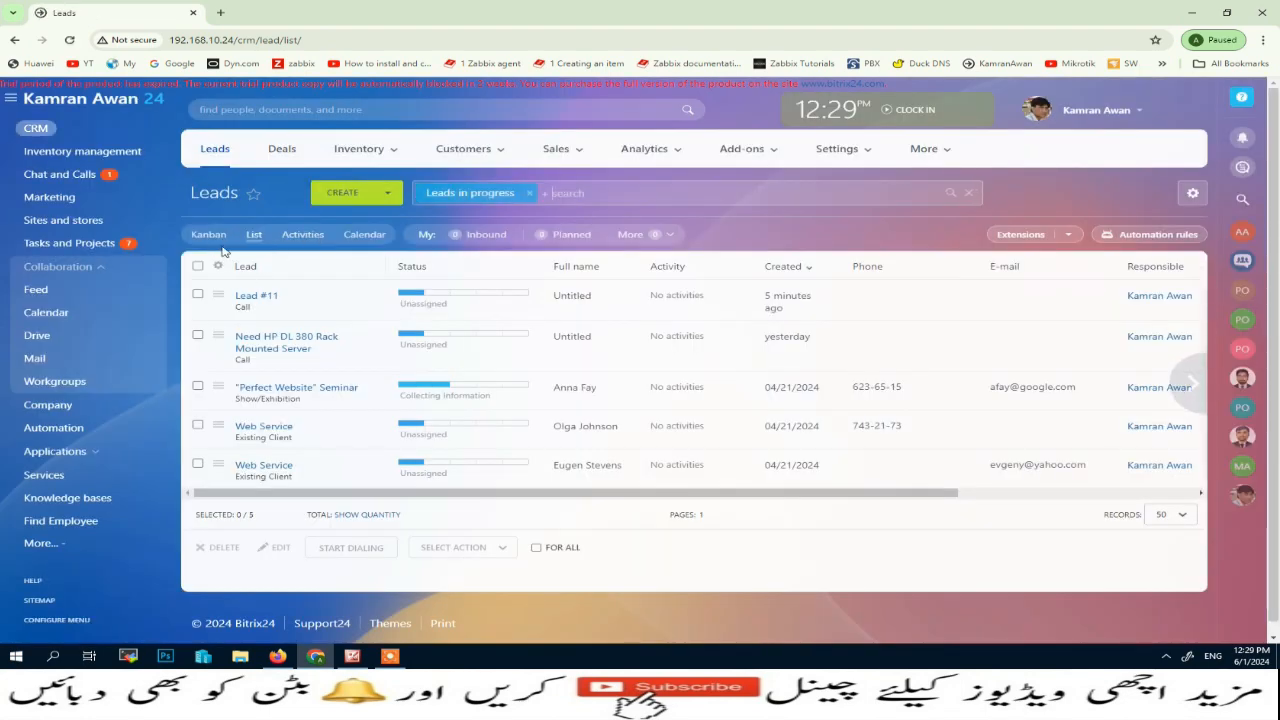
left_click(205, 236)
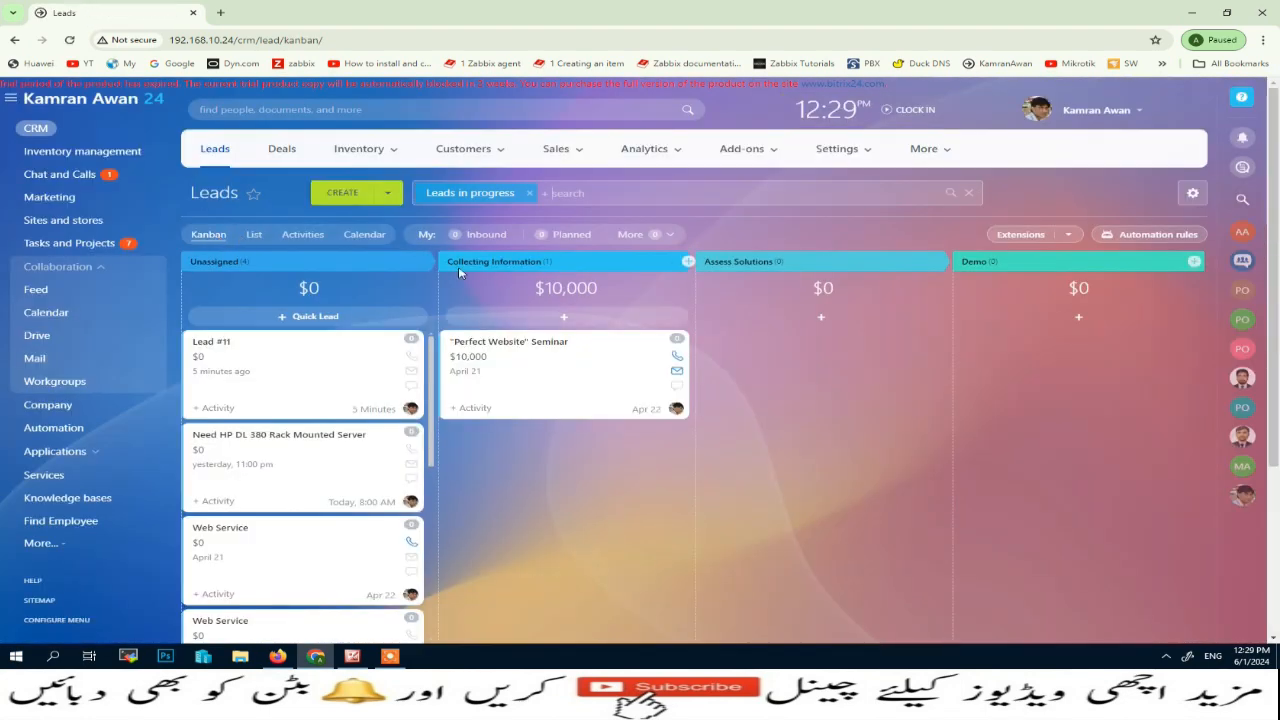
left_click(566, 318)
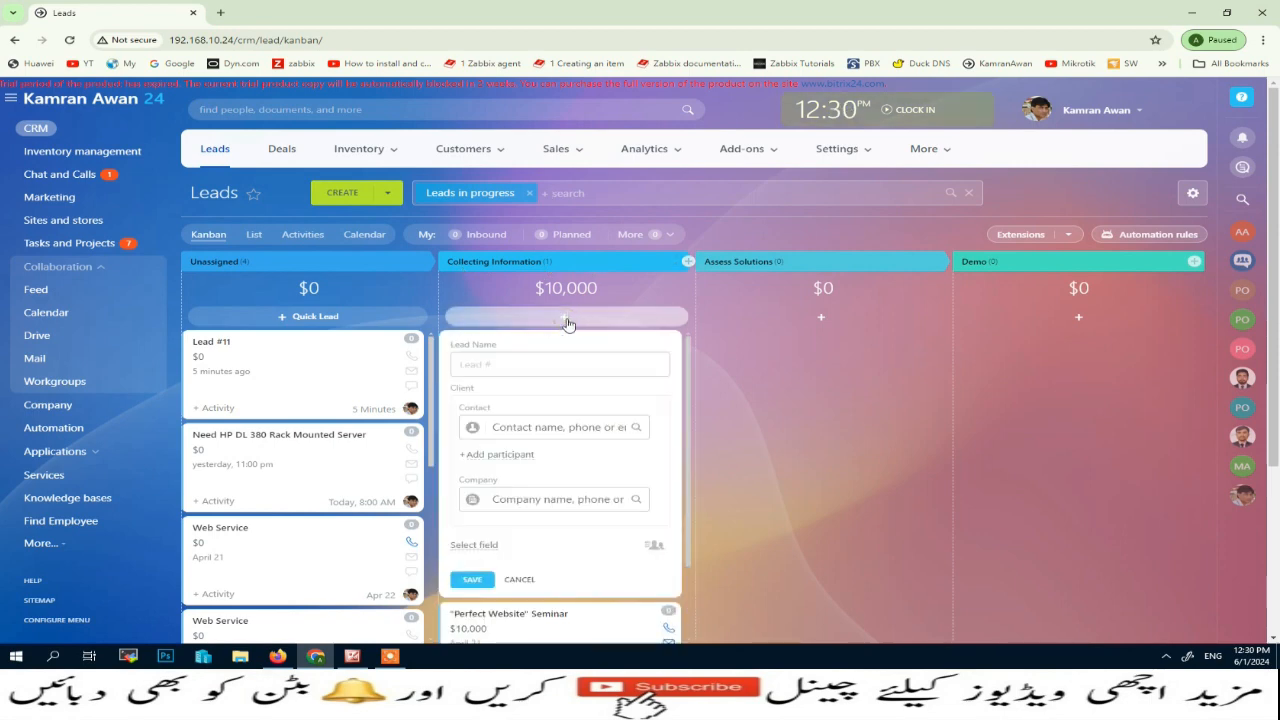
Step: Create a quick lead form view named "Sales New Lead" for all Sales Department employees including subdepartments
left_click(654, 548)
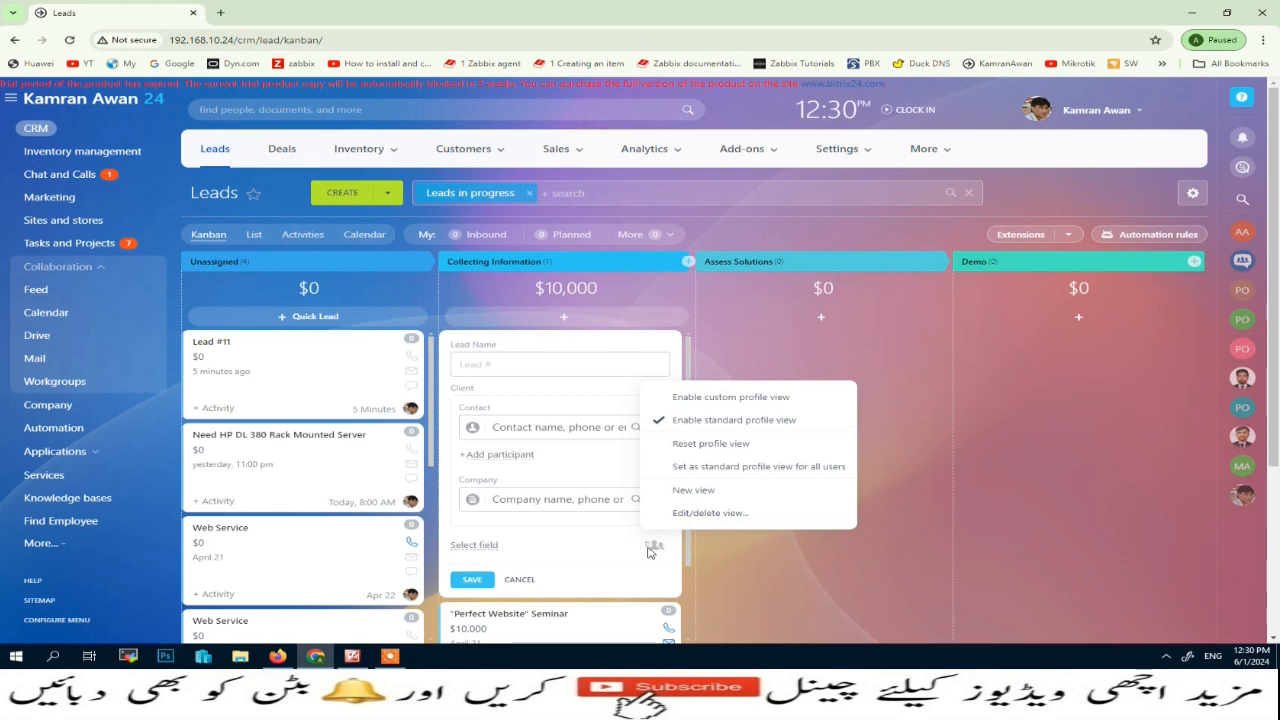
left_click(690, 490)
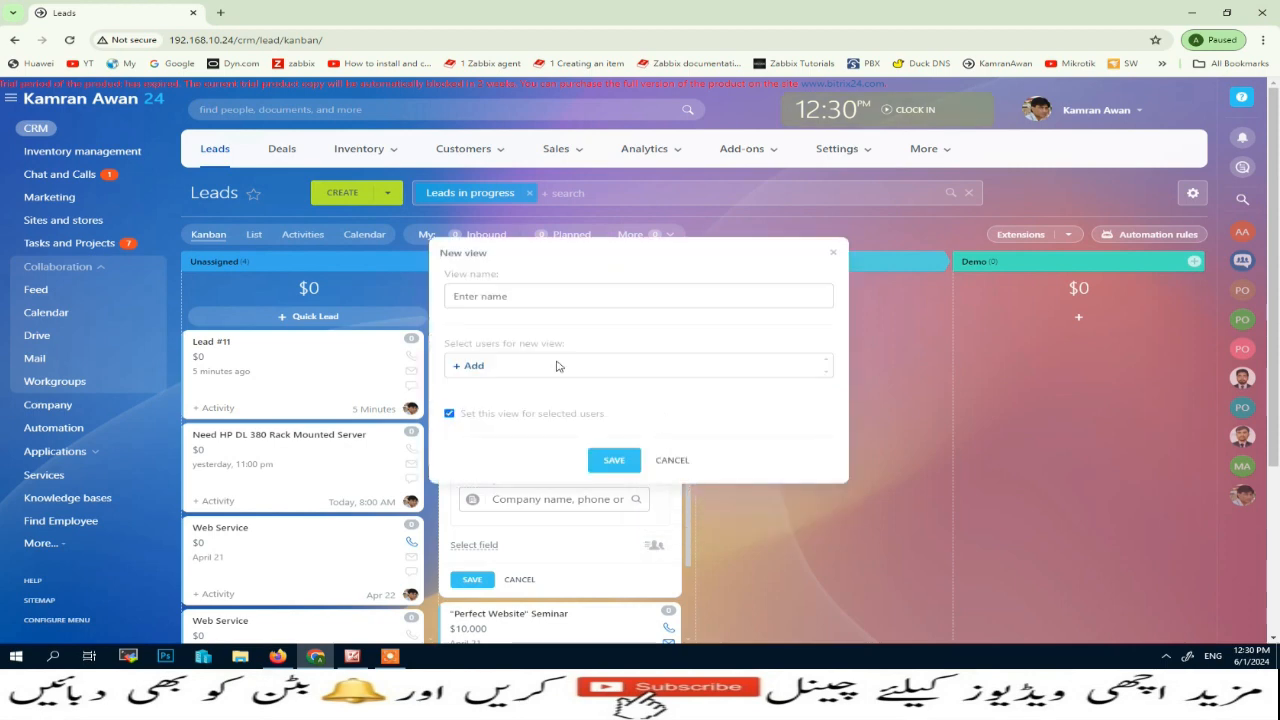
type("Sales New Lead")
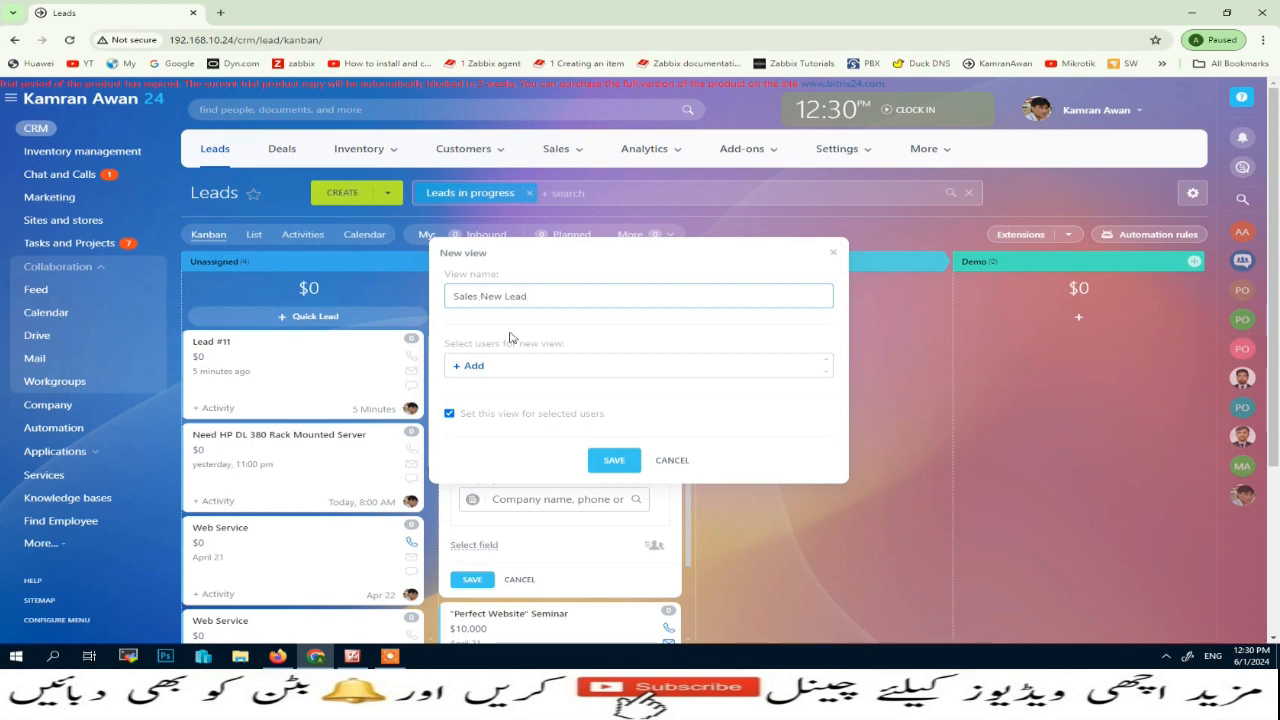
left_click(474, 366)
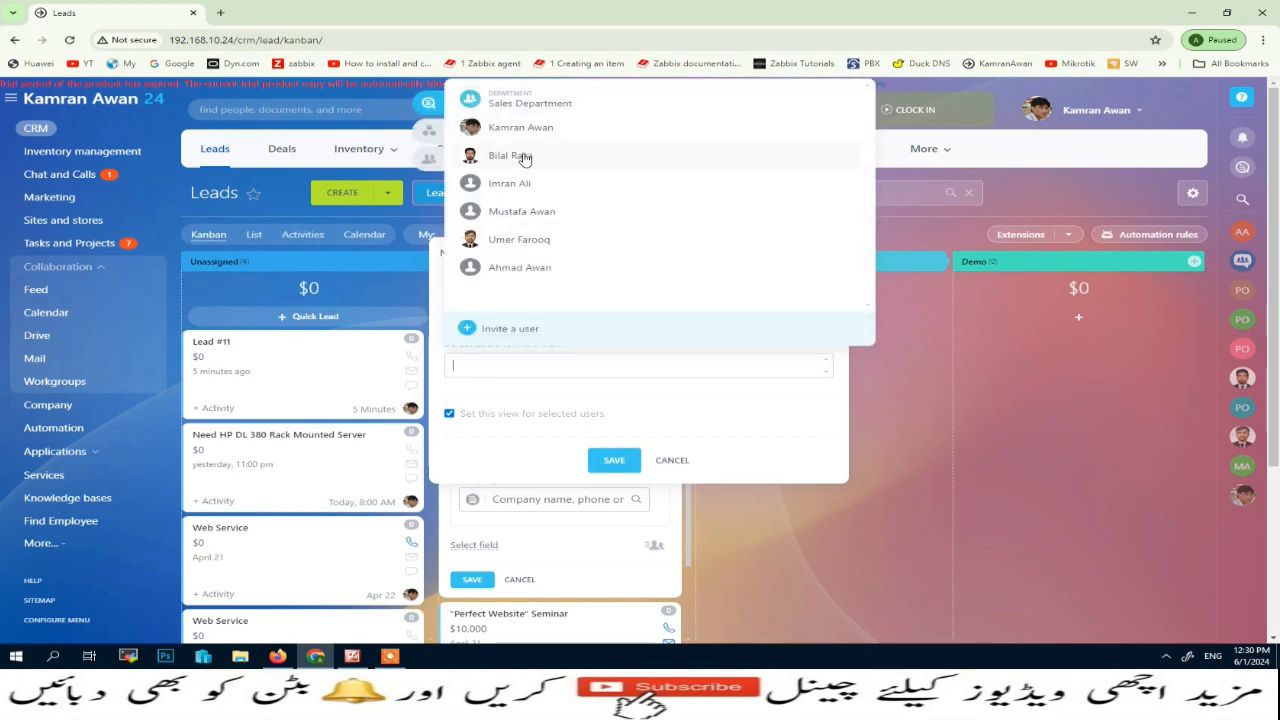
left_click(424, 158)
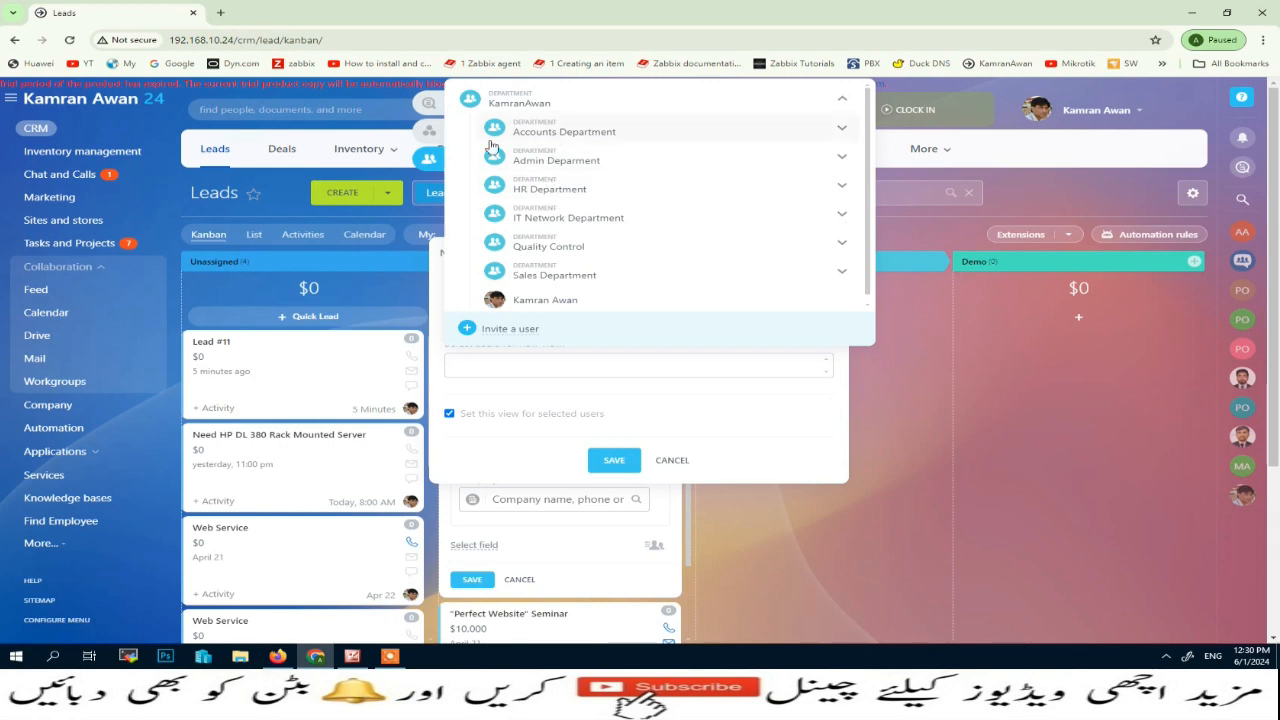
left_click(542, 279)
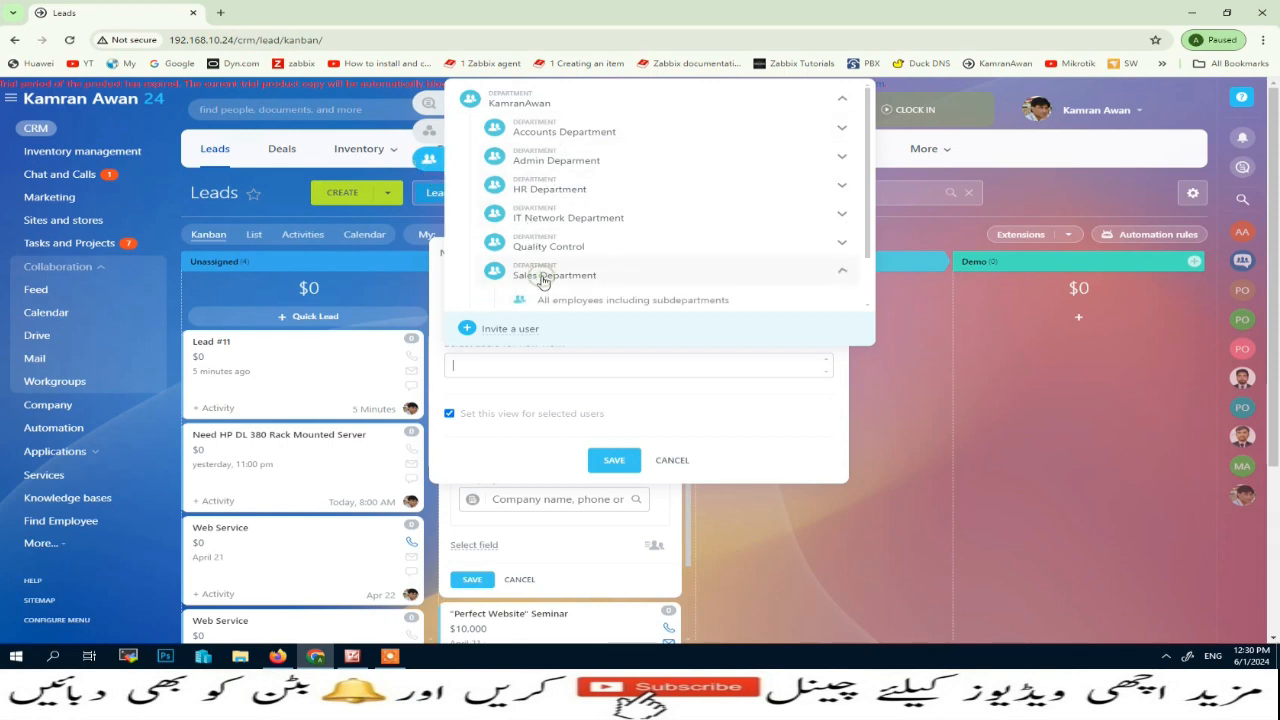
left_click(601, 300)
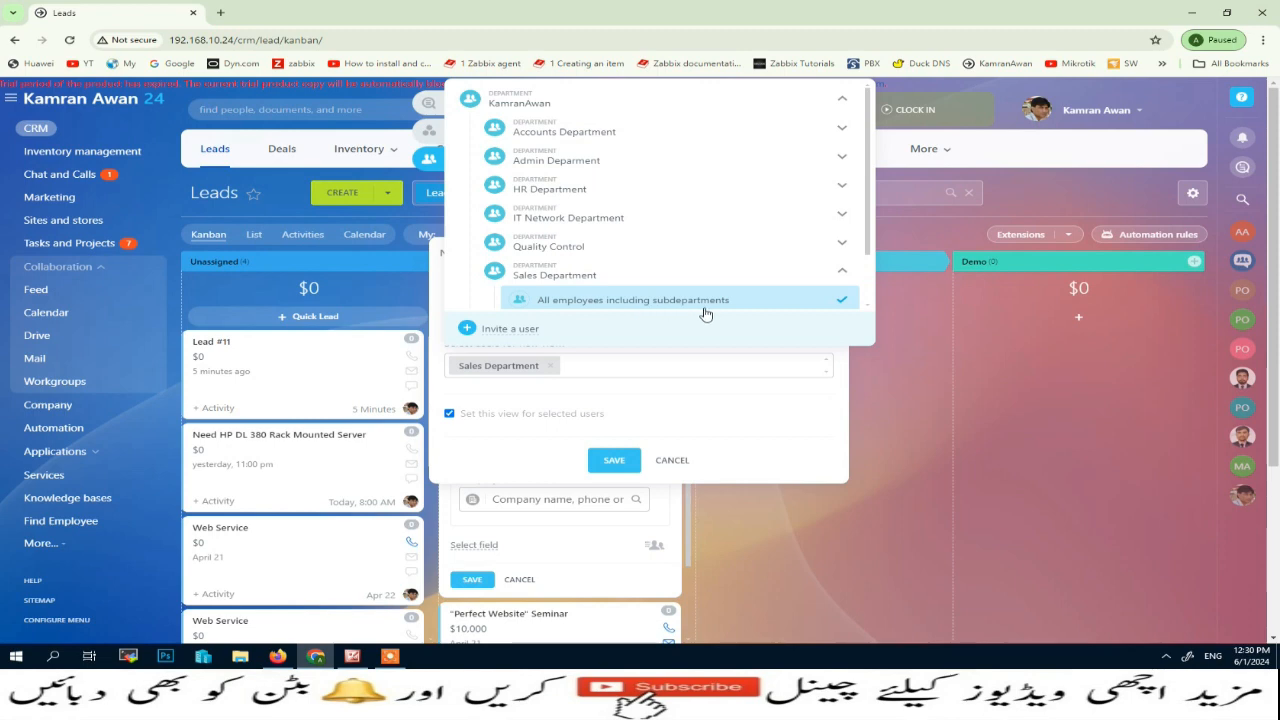
left_click(613, 460)
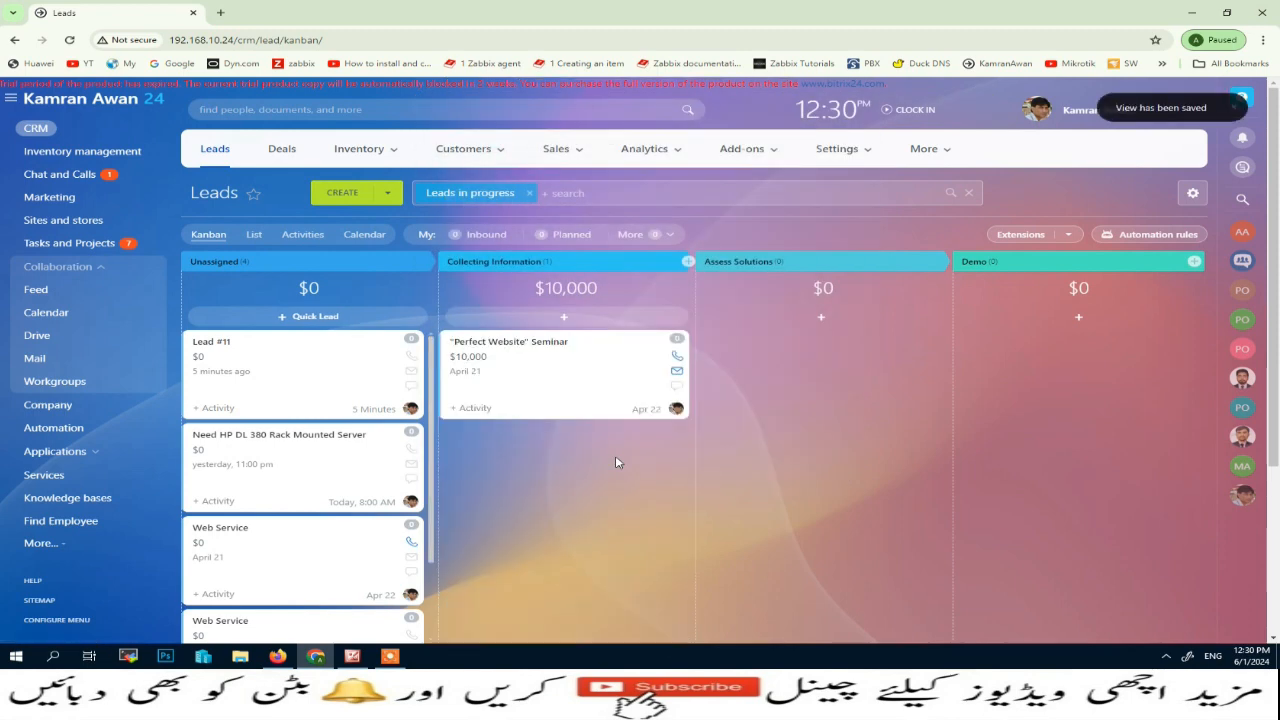
Step: Check the custom details forms that exist for the quick lead form in Collecting Information
left_click(563, 317)
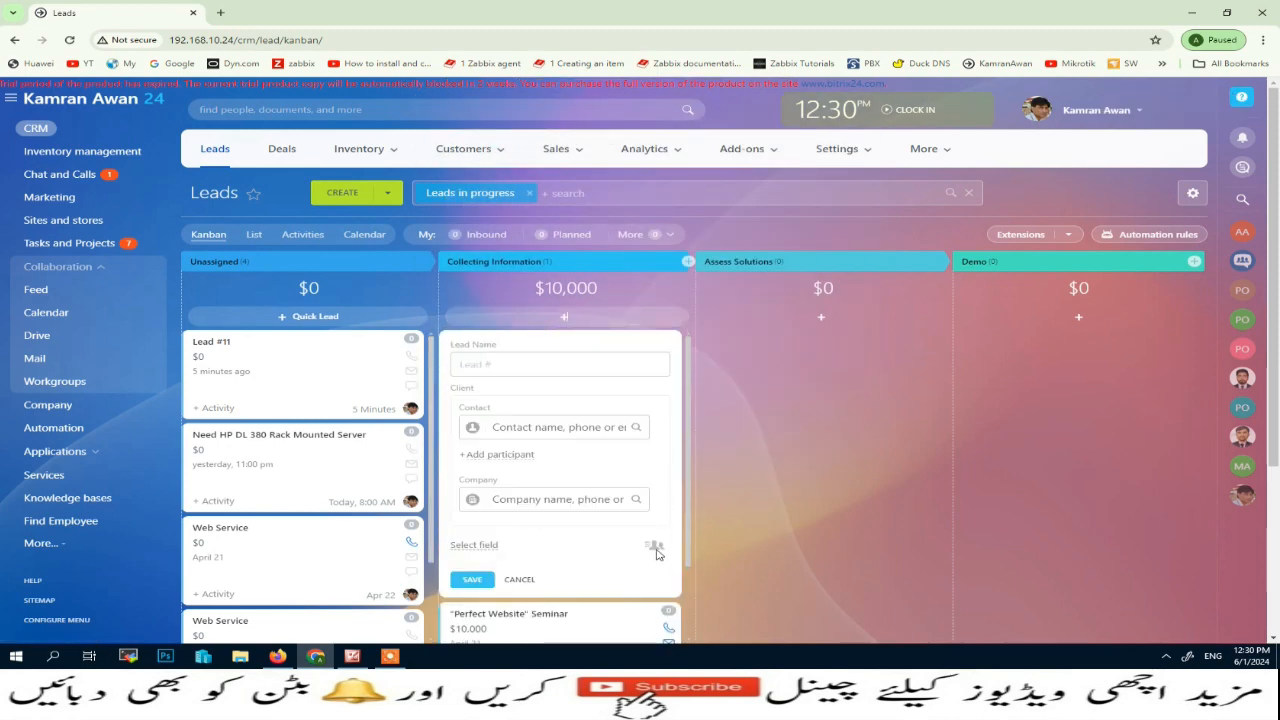
left_click(654, 546)
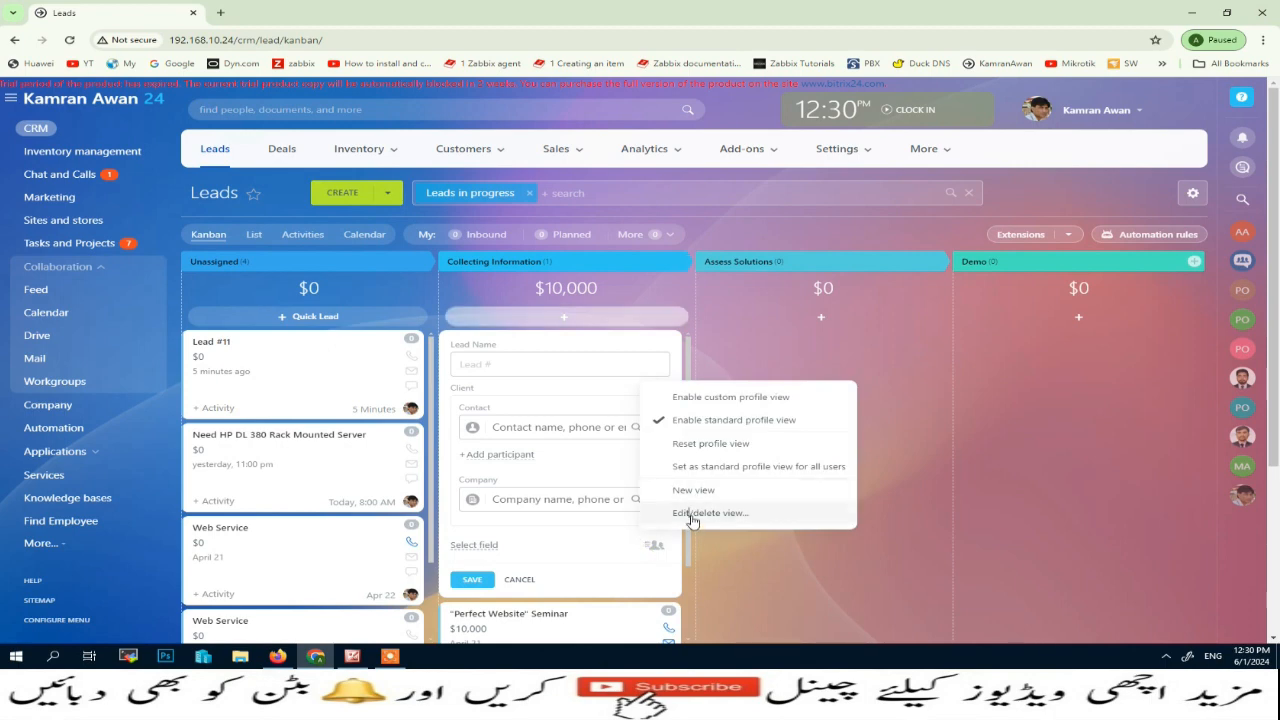
left_click(692, 516)
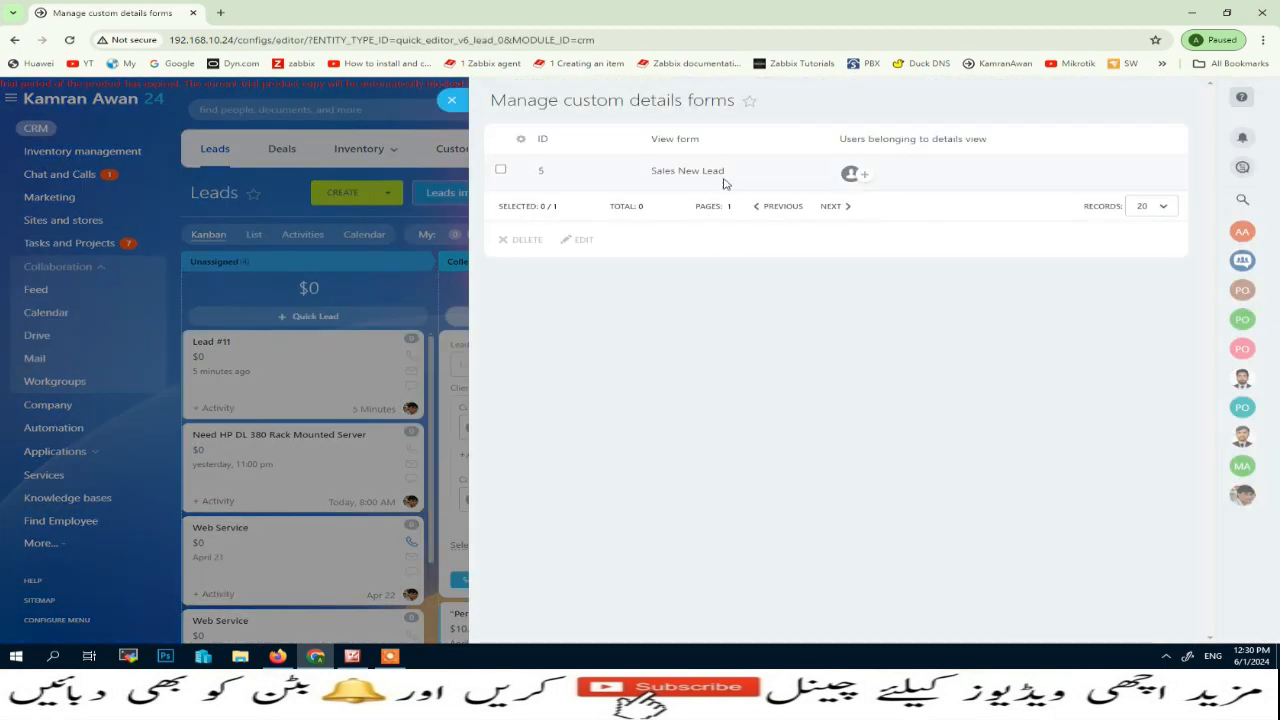
left_click(452, 100)
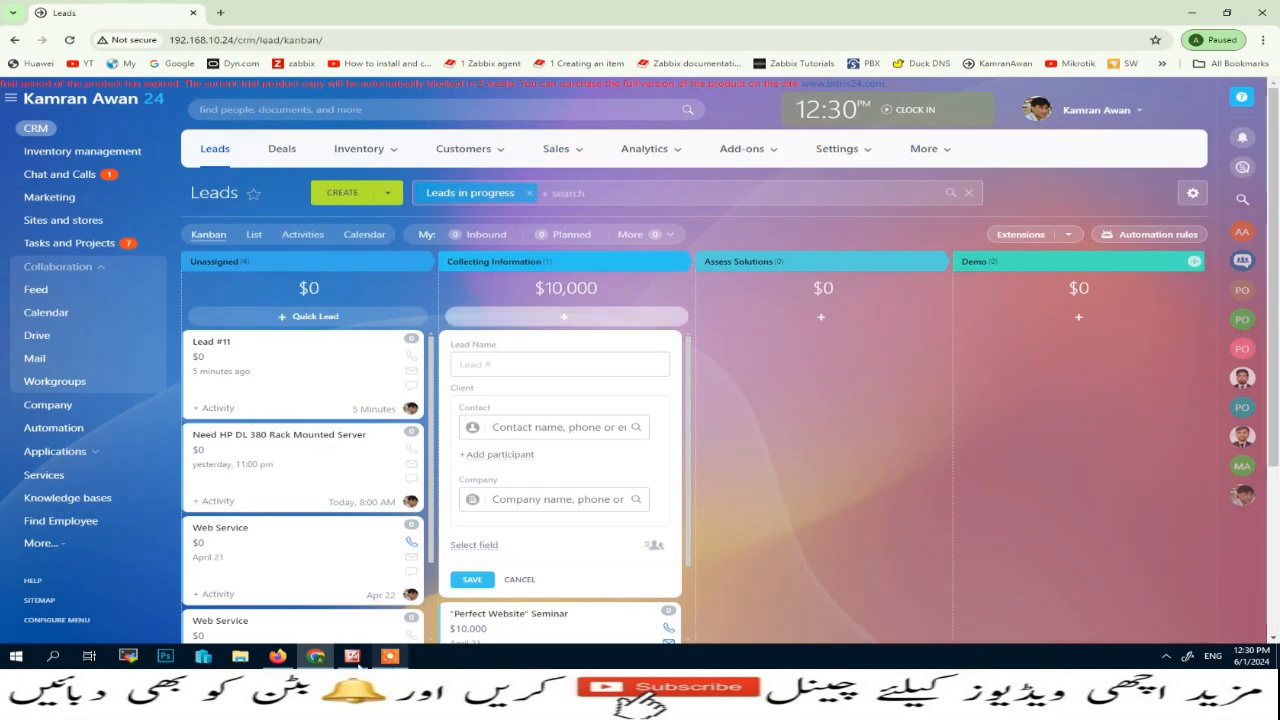
Step: Switch to the sales employee's session in Firefox, start a quick lead in Collecting Information and select the "Sales New Lead" view
left_click(277, 656)
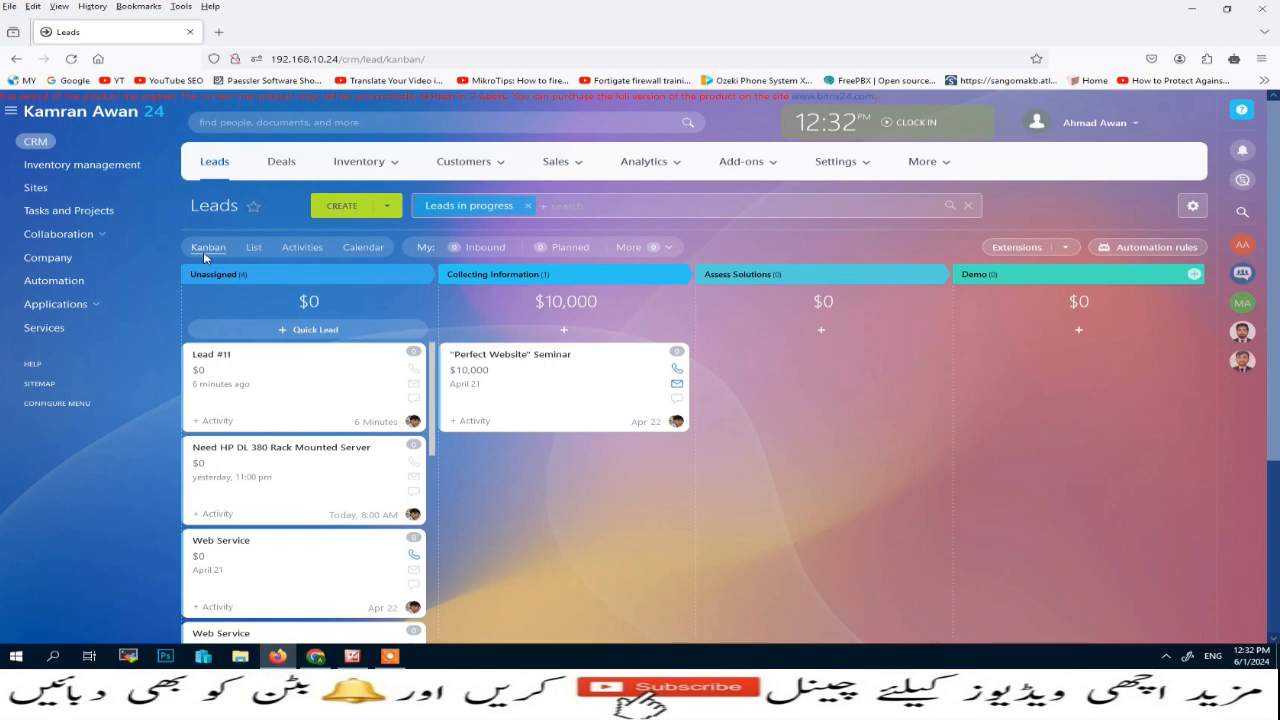
left_click(563, 340)
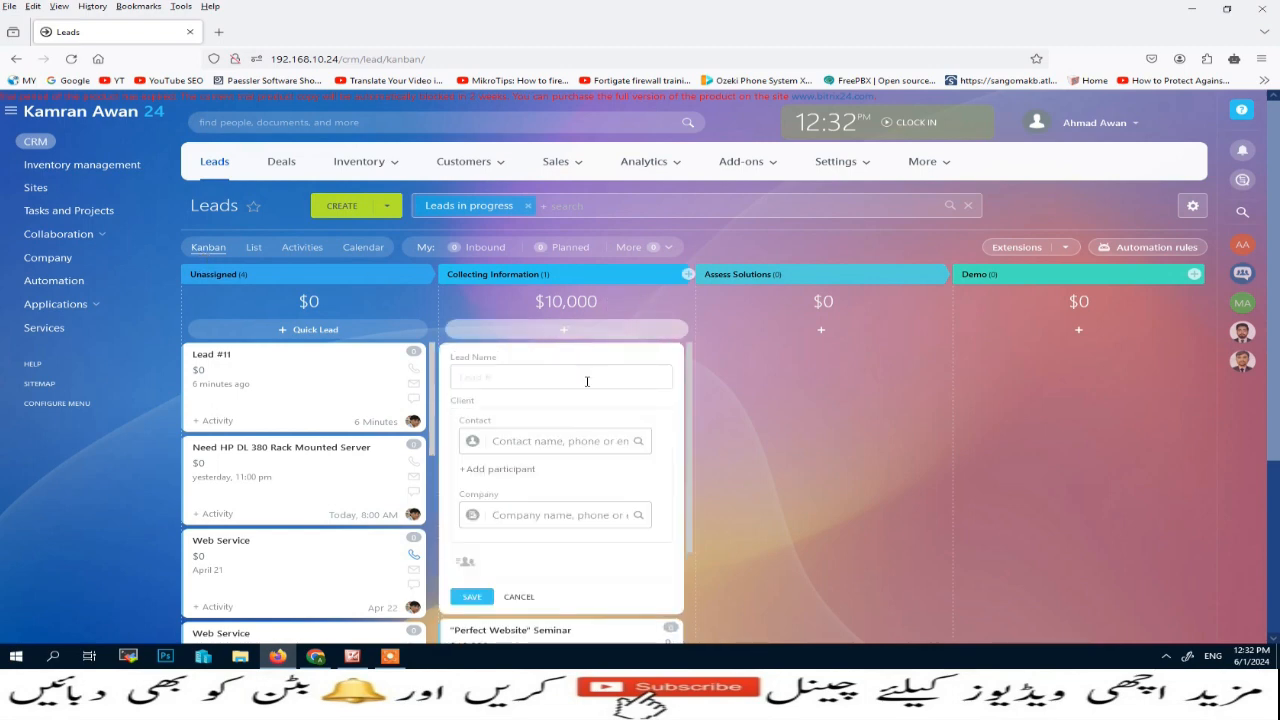
scroll(602, 425, "down", 1)
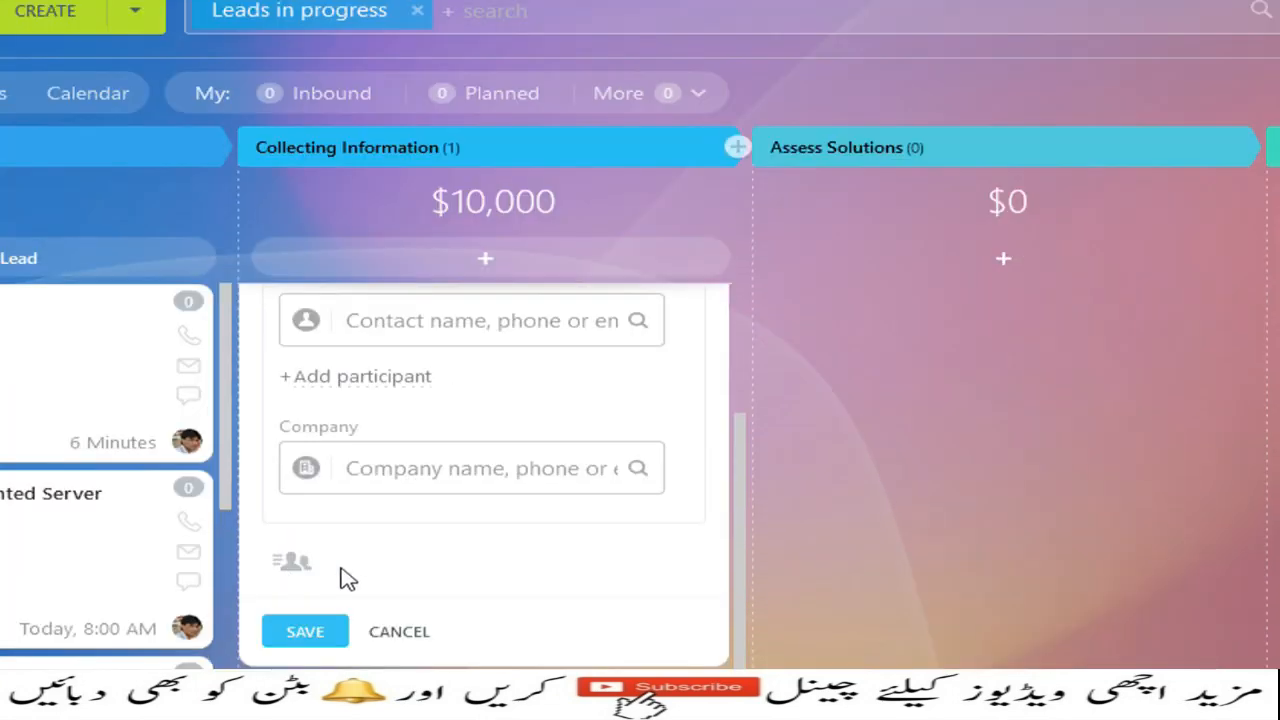
left_click(290, 566)
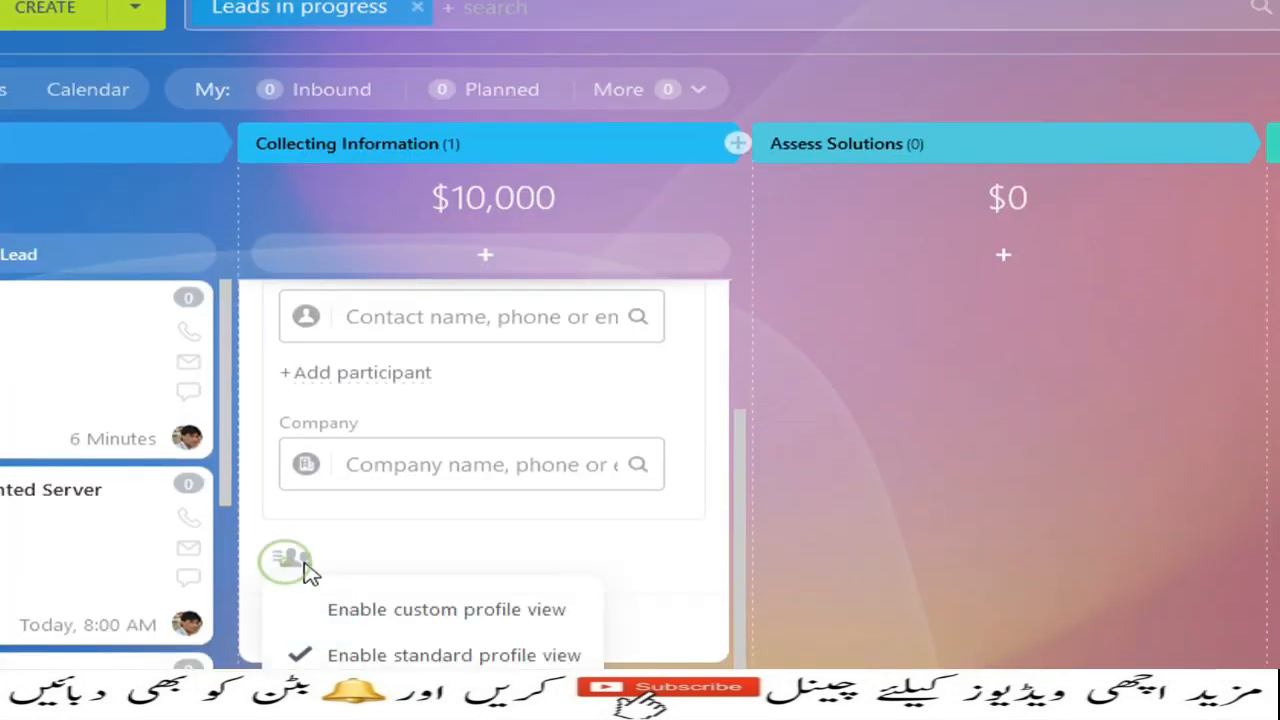
scroll(374, 571, "down", 3)
left_click(296, 438)
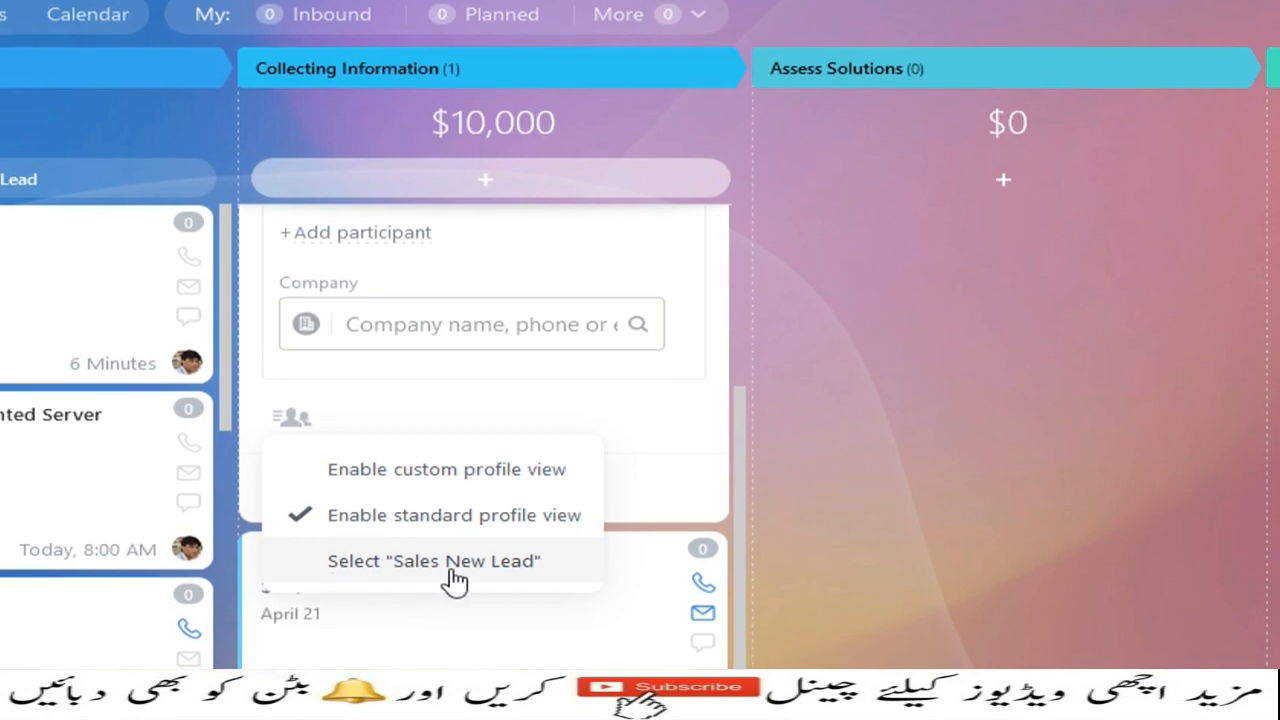
left_click(487, 567)
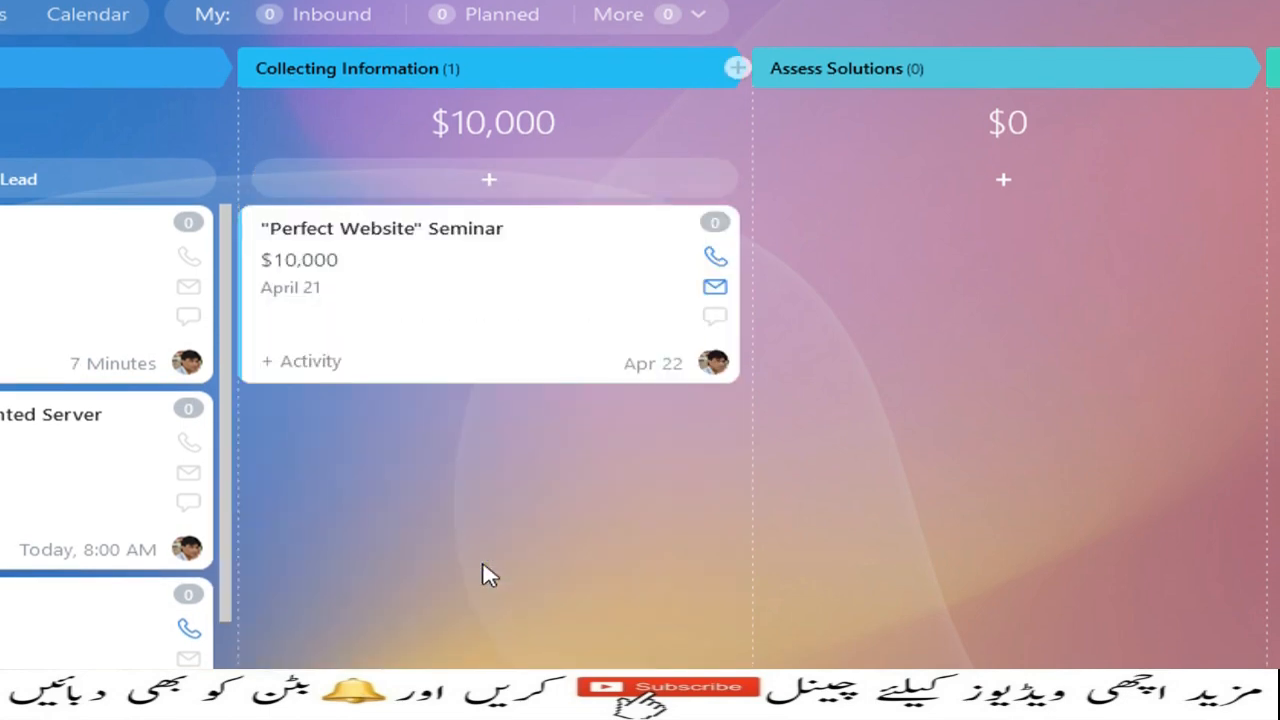
Step: Reopen the quick lead form in Collecting Information, examine its fields under the selected view, and cancel the lead
left_click(500, 185)
scroll(487, 455, "down", 3)
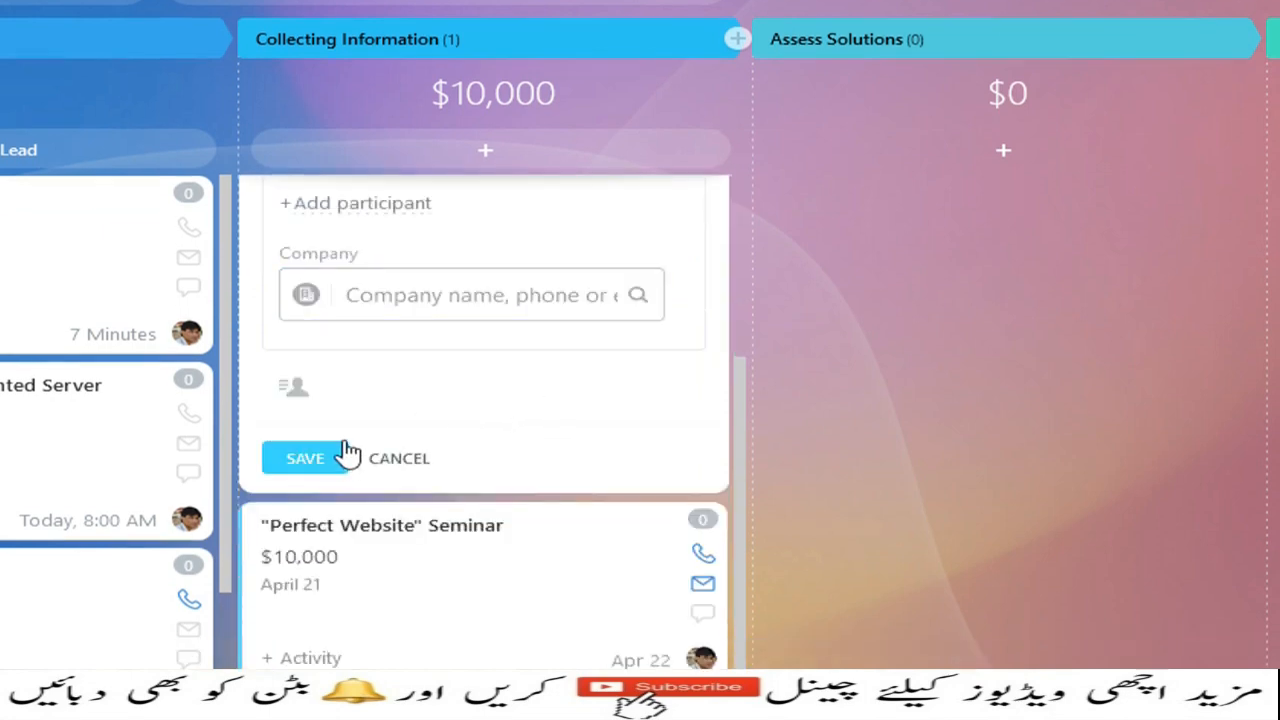
scroll(551, 363, "up", 3)
scroll(451, 517, "down", 1)
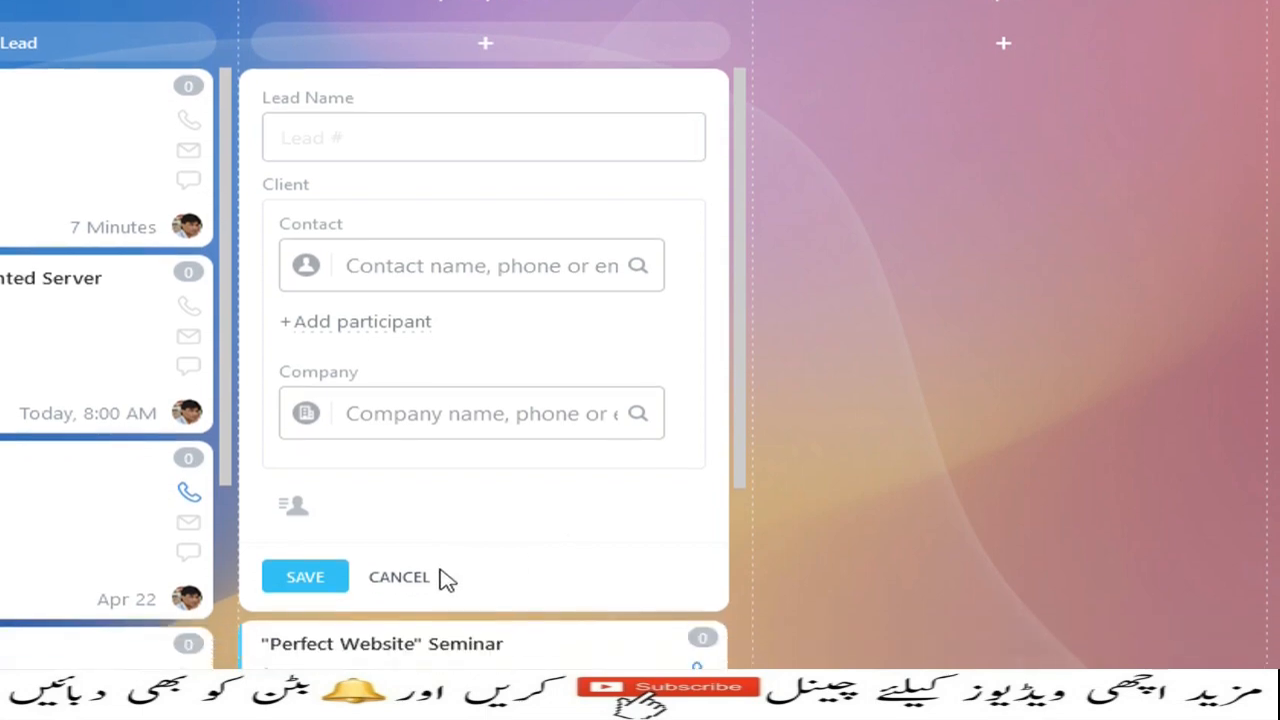
left_click(424, 631)
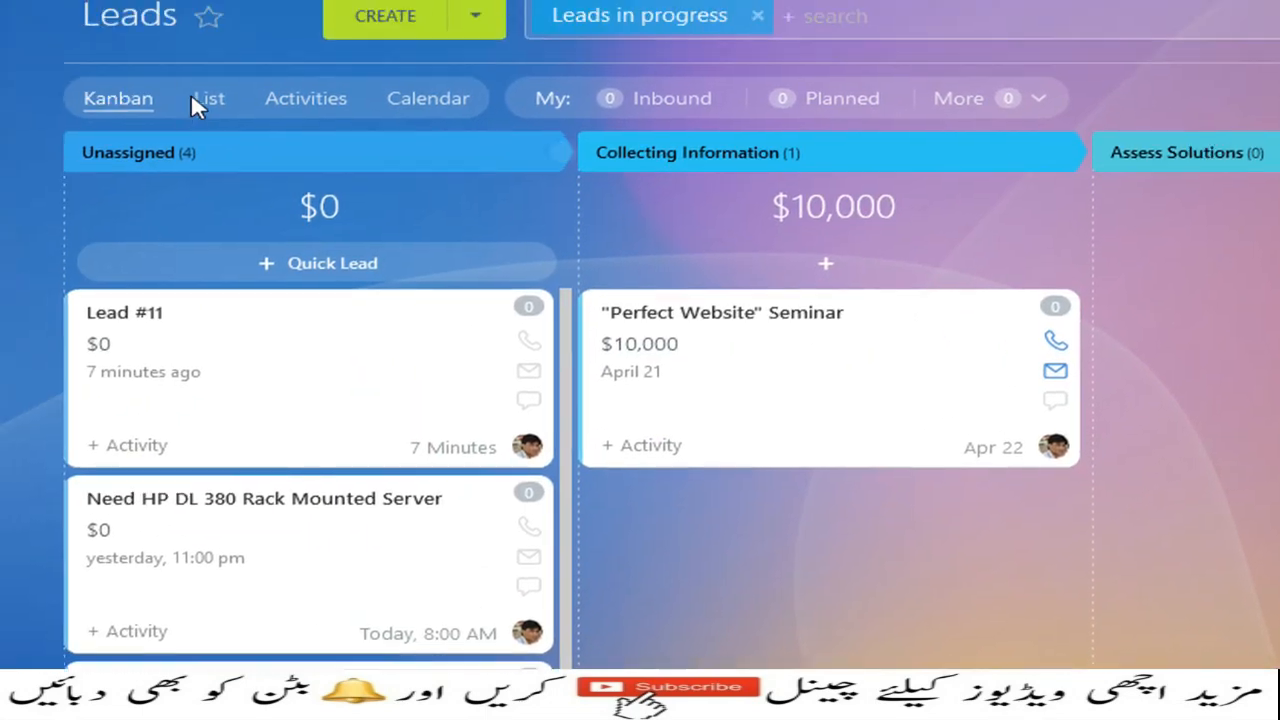
left_click(43, 14)
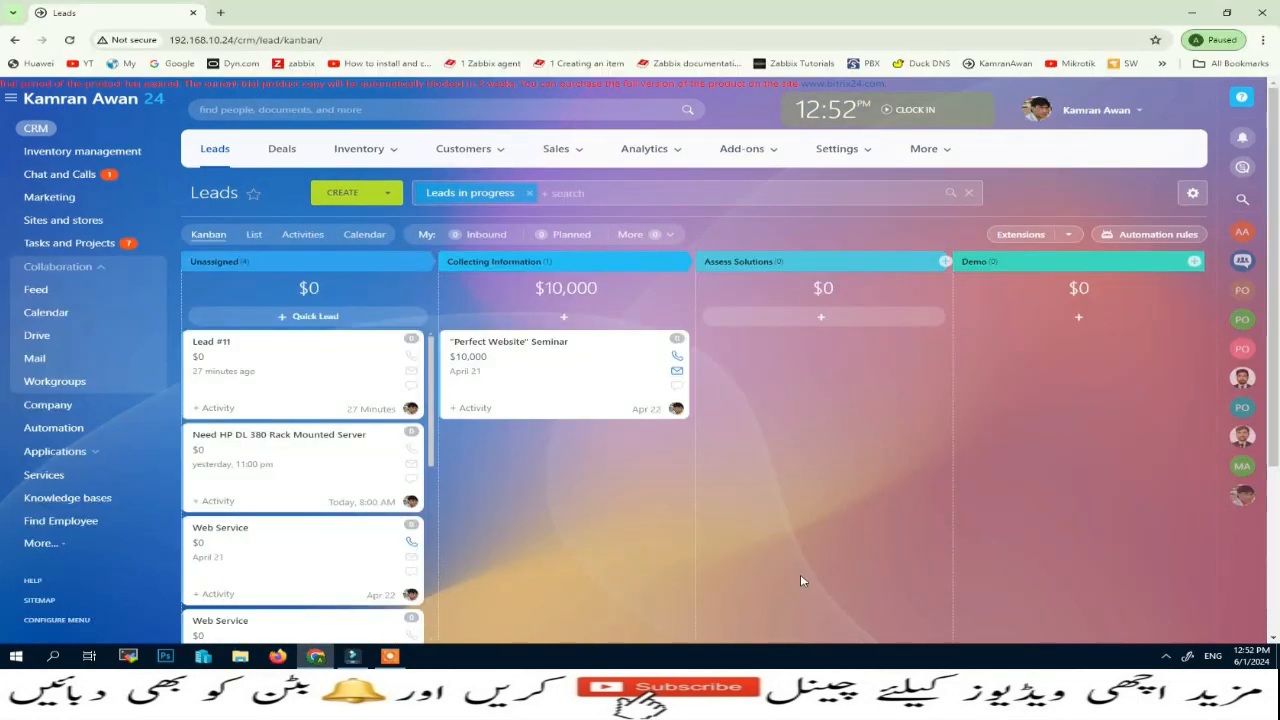
Step: Start a new lead in the administrator's Chrome session and open the management list of its form views
left_click(390, 195)
left_click(386, 230)
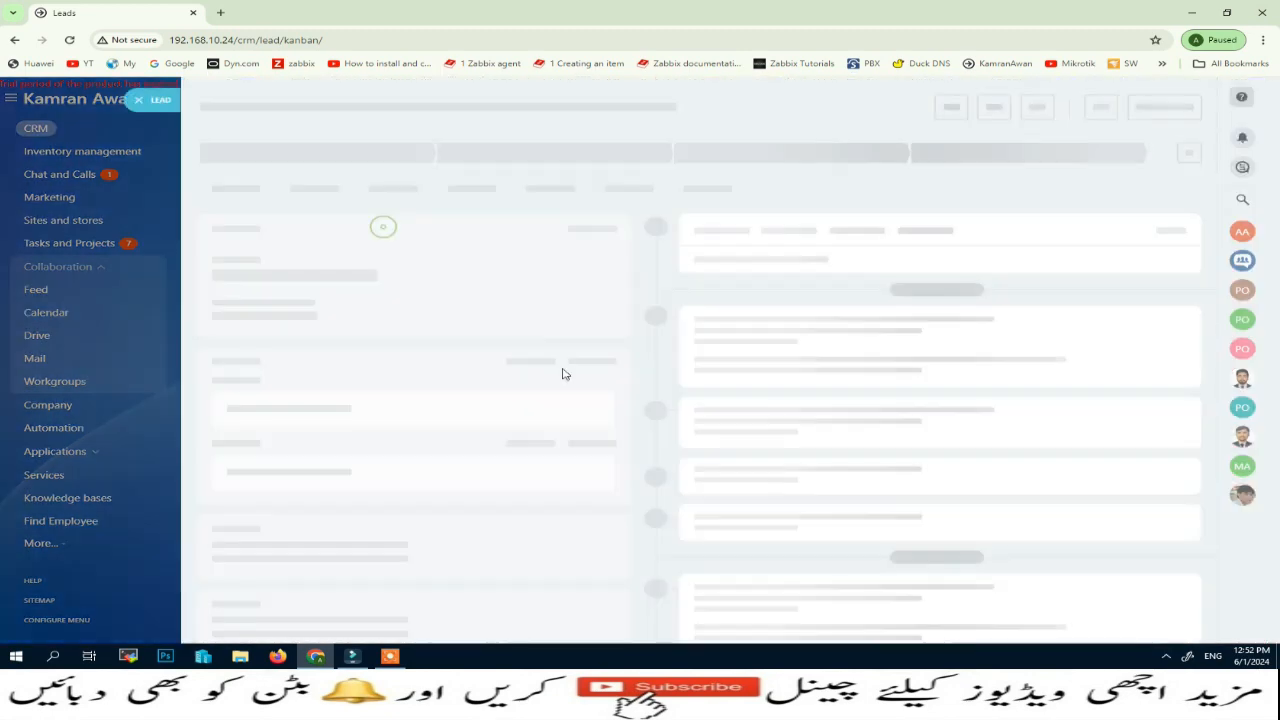
scroll(352, 540, "down", 10)
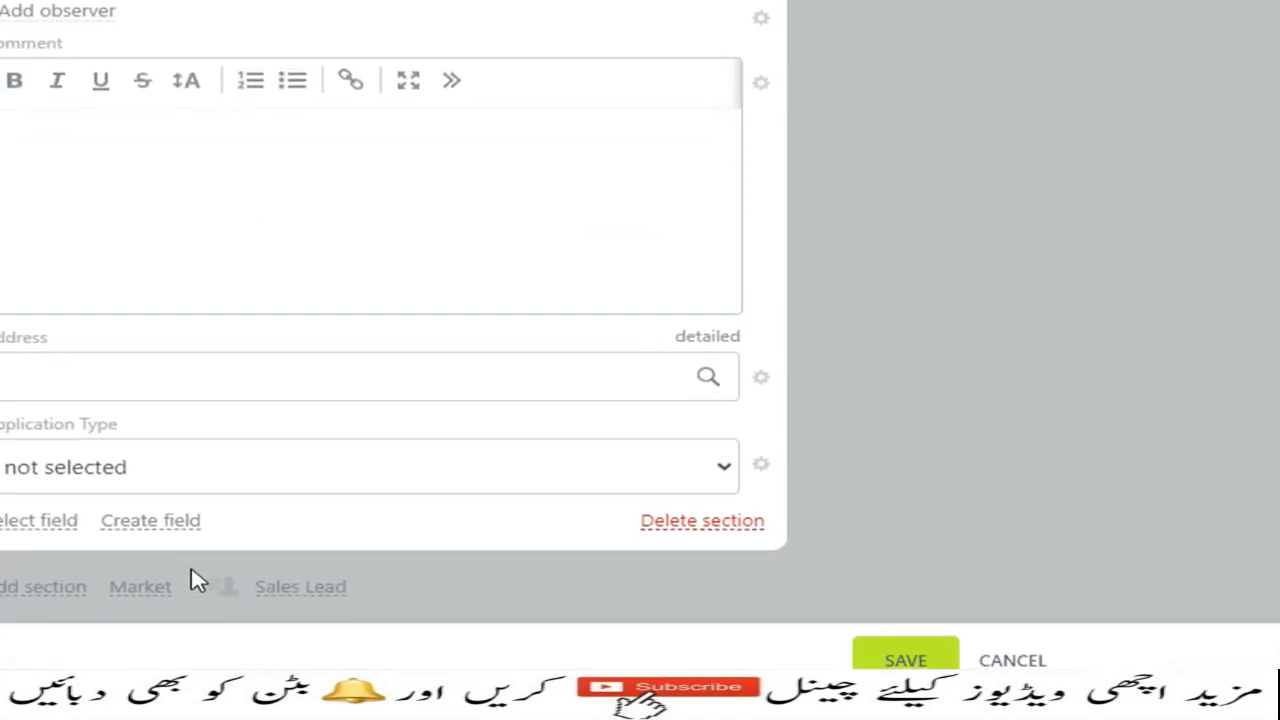
left_click(281, 587)
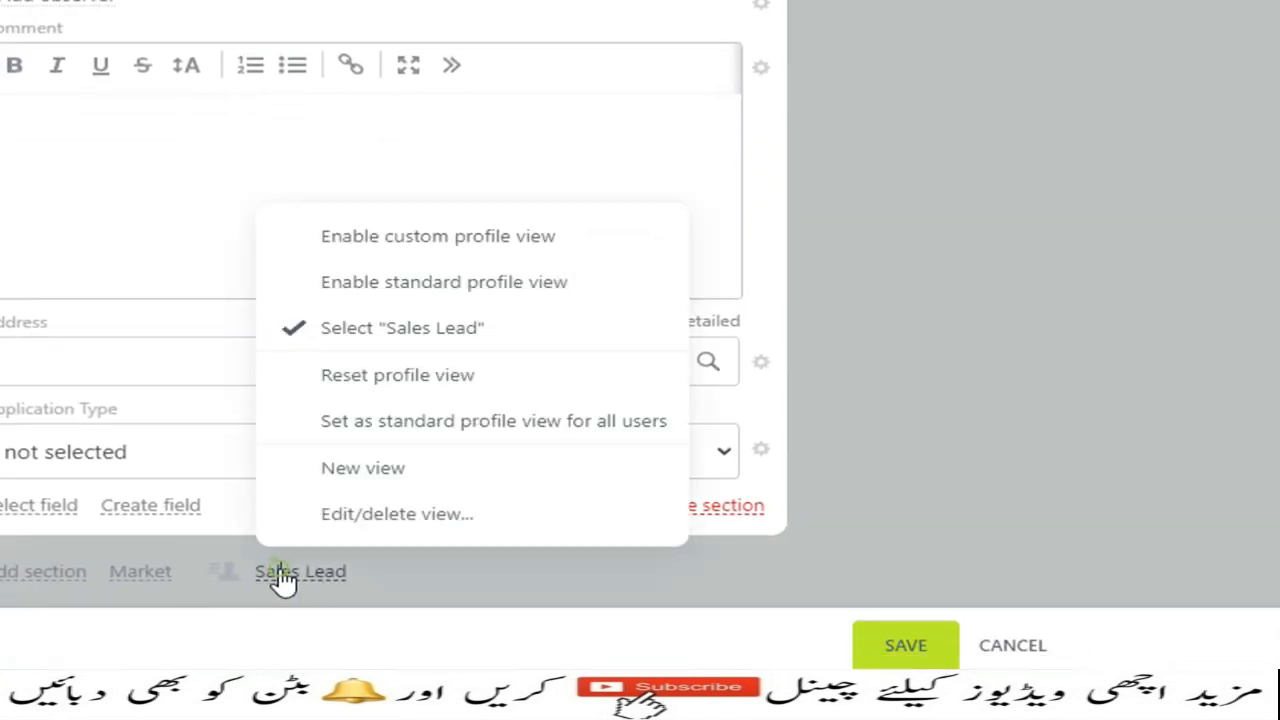
left_click(370, 515)
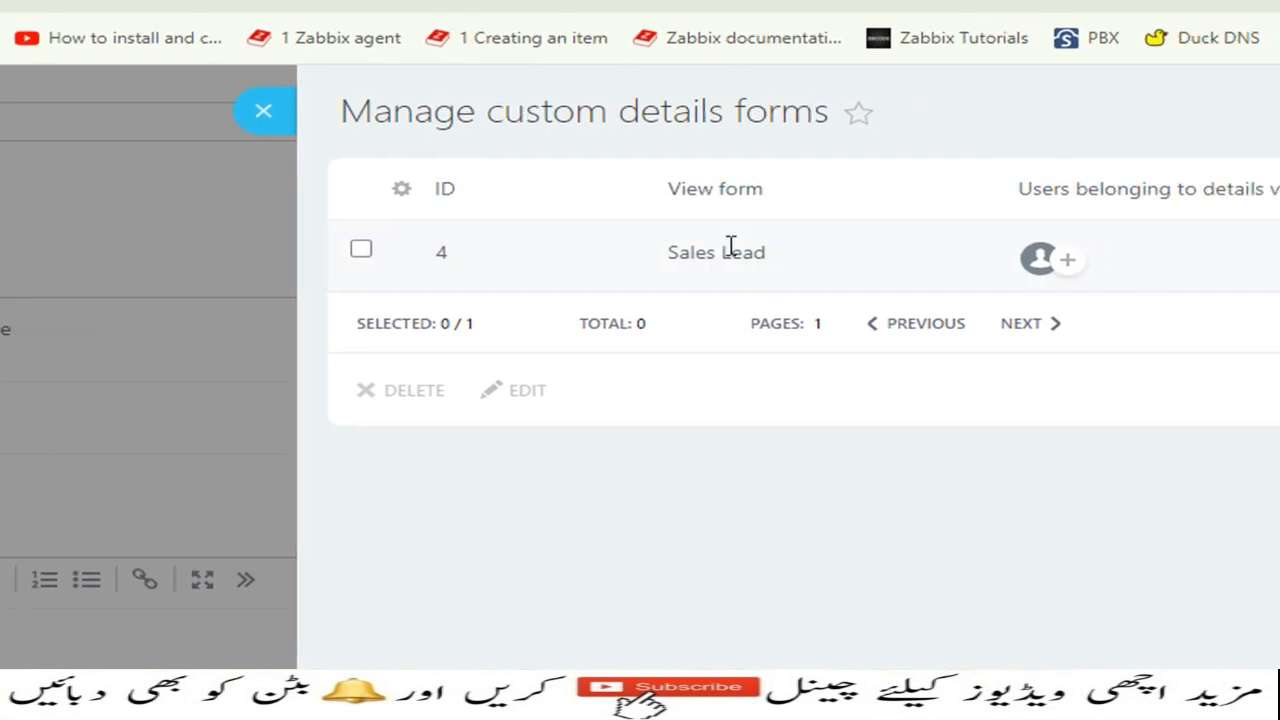
Step: Delete the "Sales Lead" view and return to the new lead's form
left_click(362, 252)
left_click(426, 392)
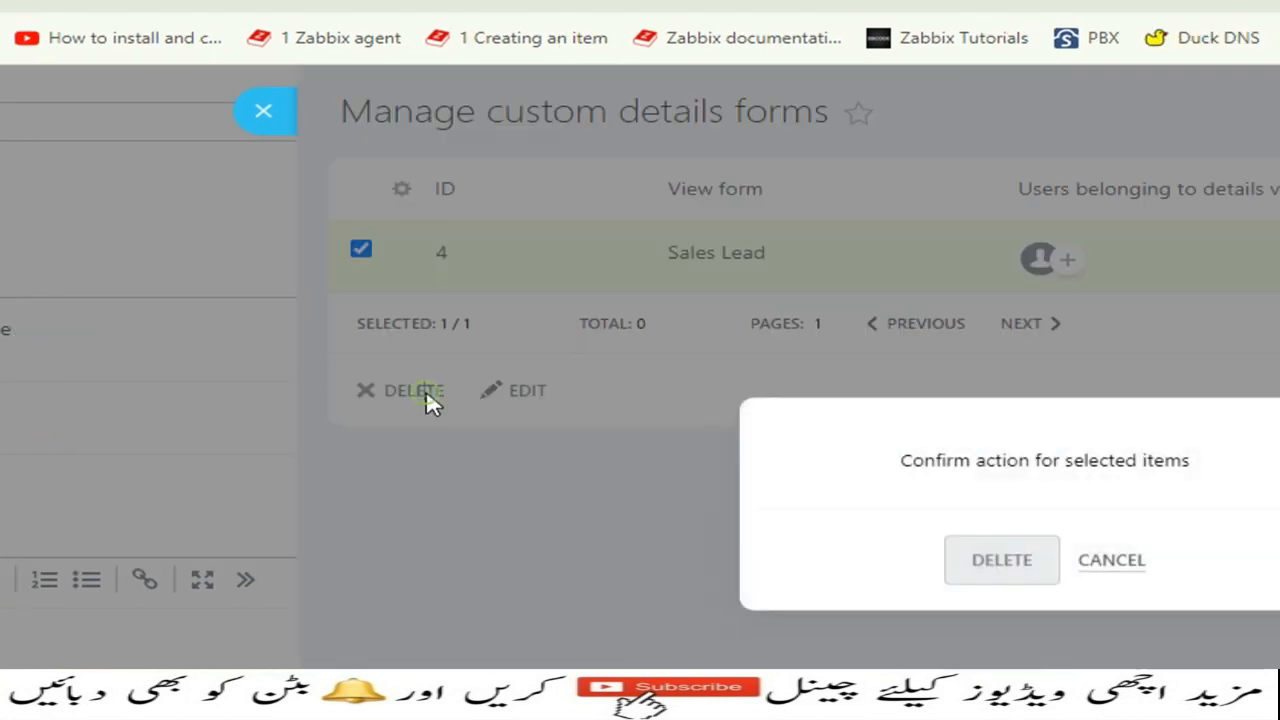
left_click(1004, 562)
left_click(268, 114)
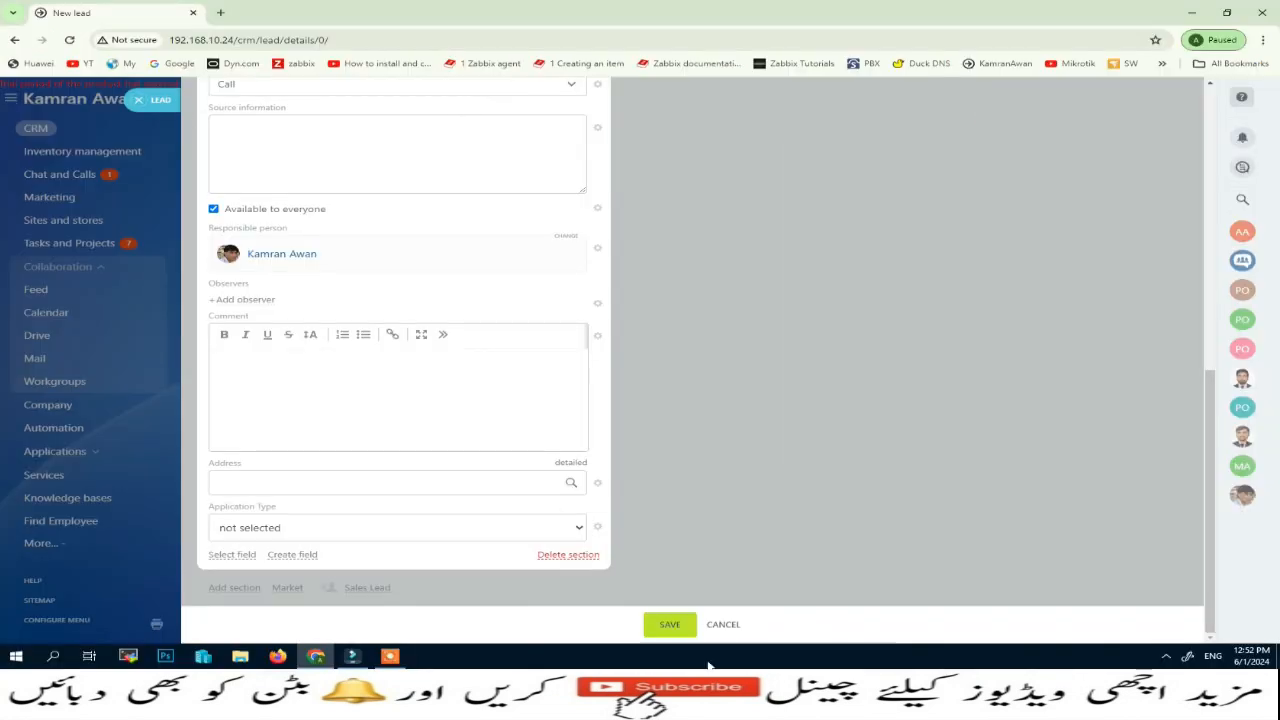
Step: Save the new lead without a reminder activity and show the leads as a list
left_click(680, 614)
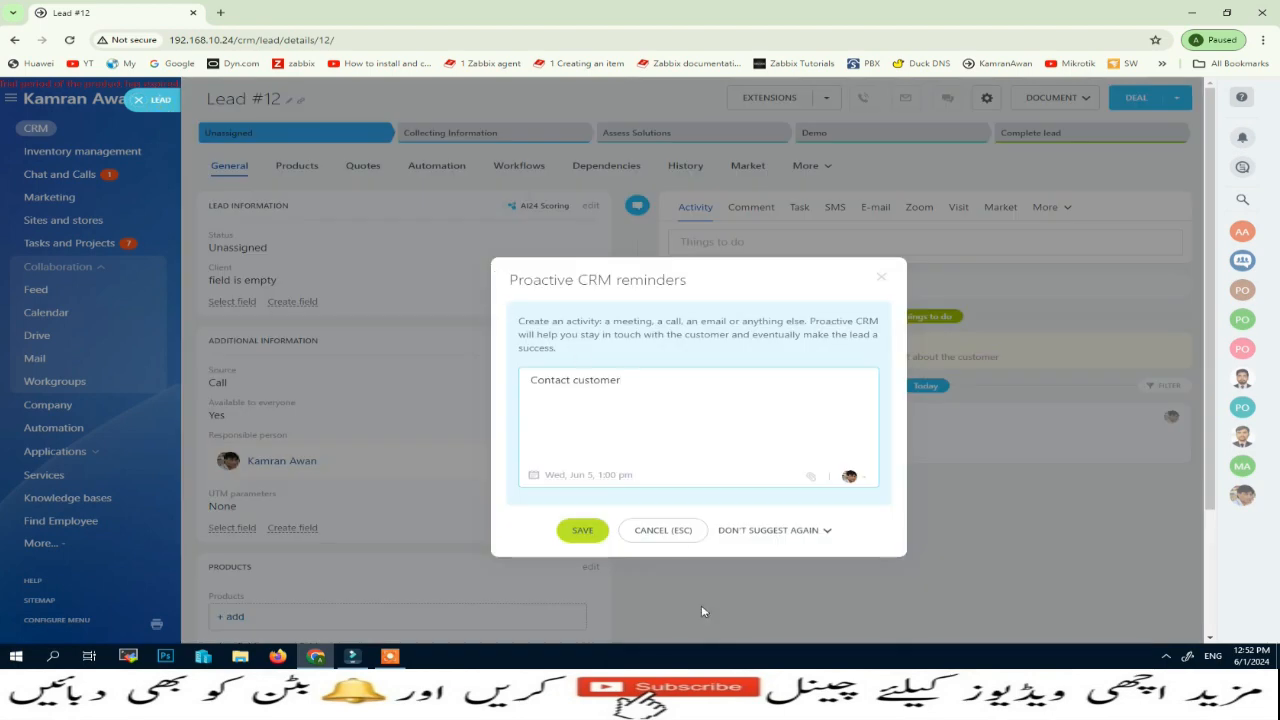
left_click(663, 530)
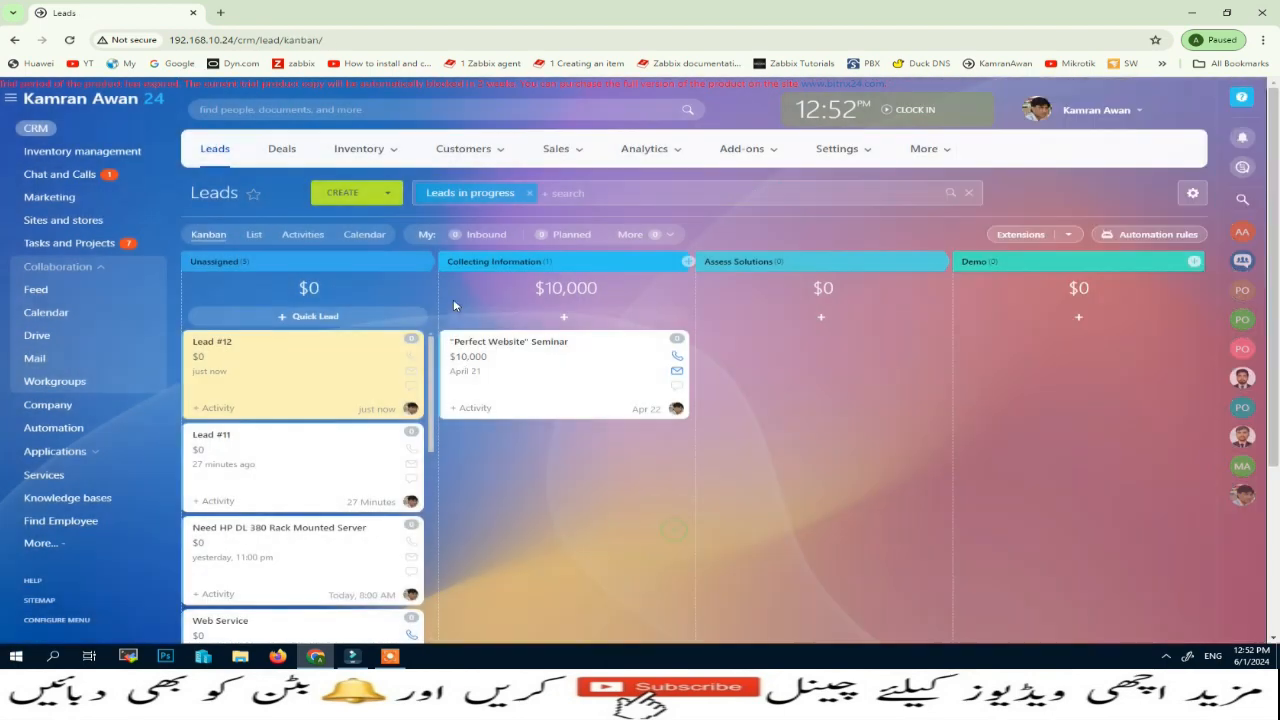
left_click(253, 237)
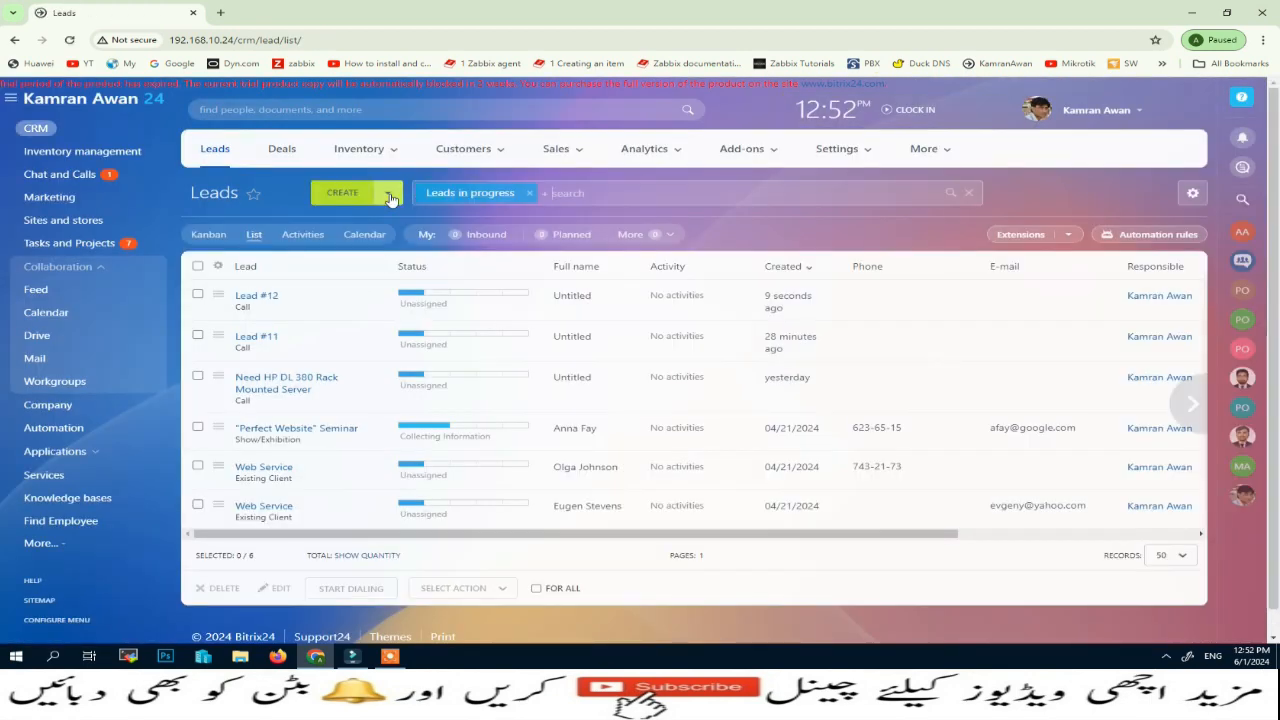
Step: Check the management list of custom form views from a new lead's form, and cancel the lead
left_click(391, 195)
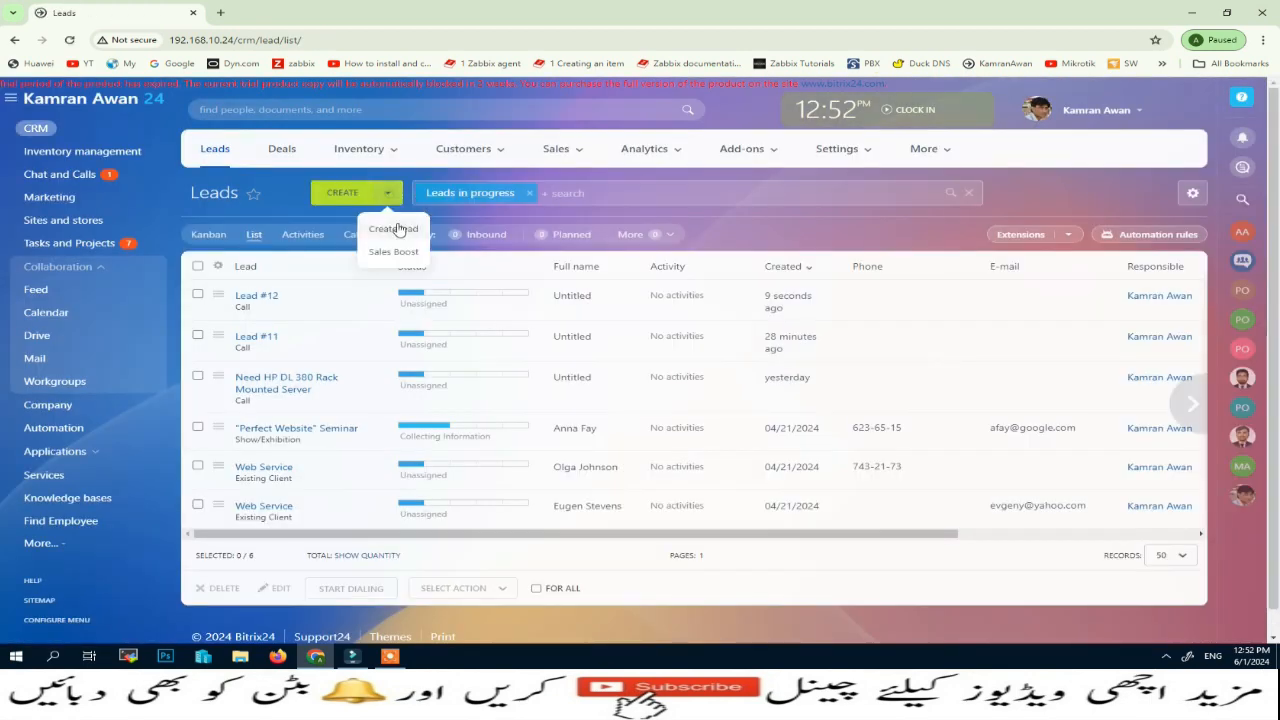
left_click(402, 223)
scroll(505, 603, "down", 15)
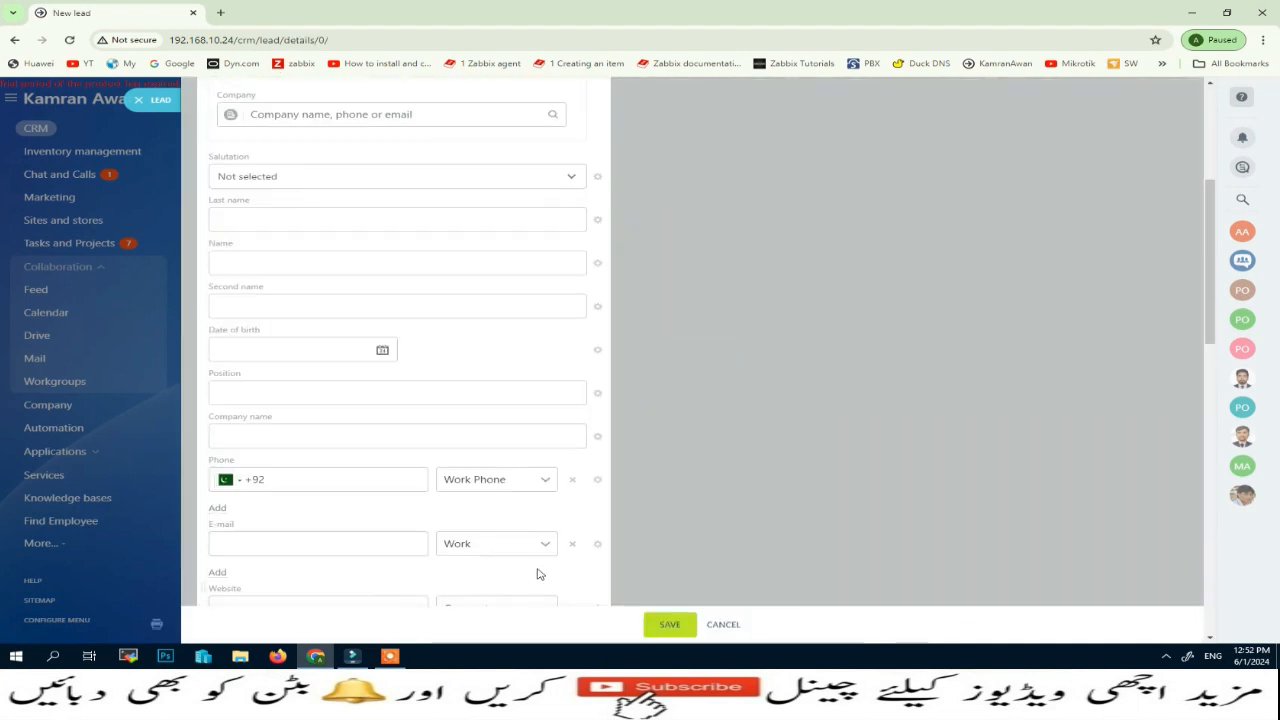
left_click(379, 589)
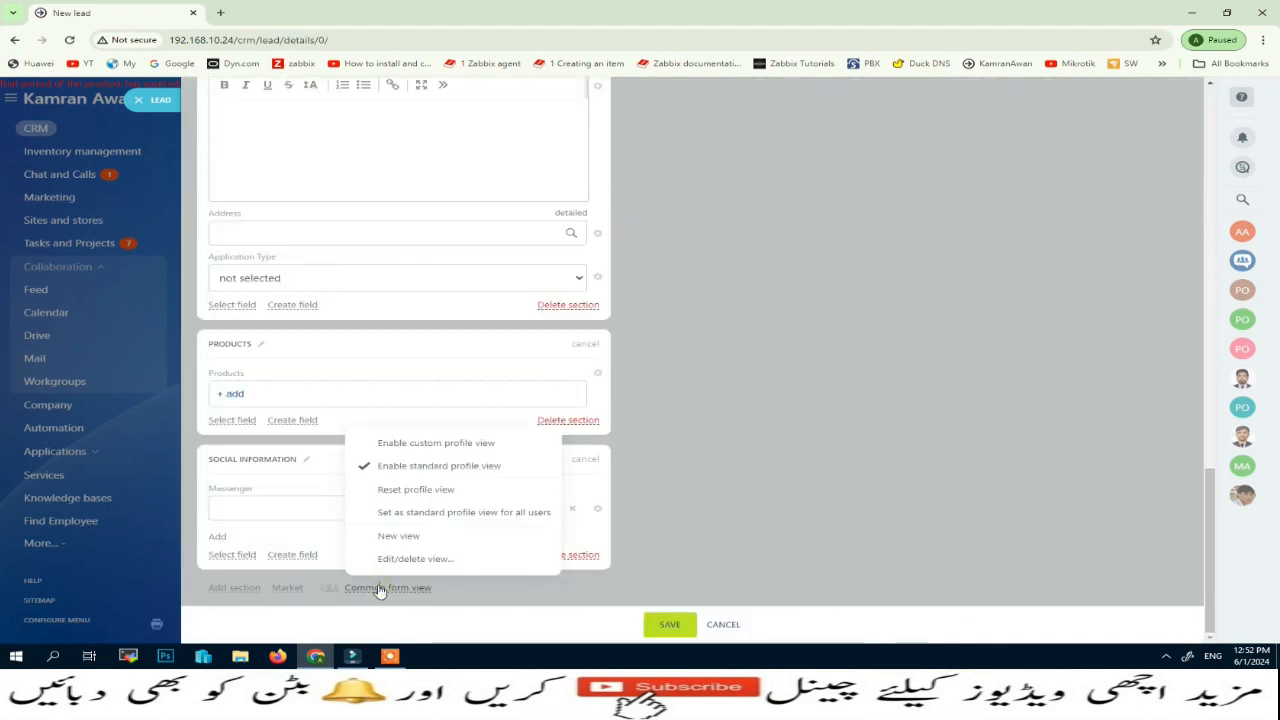
left_click(409, 559)
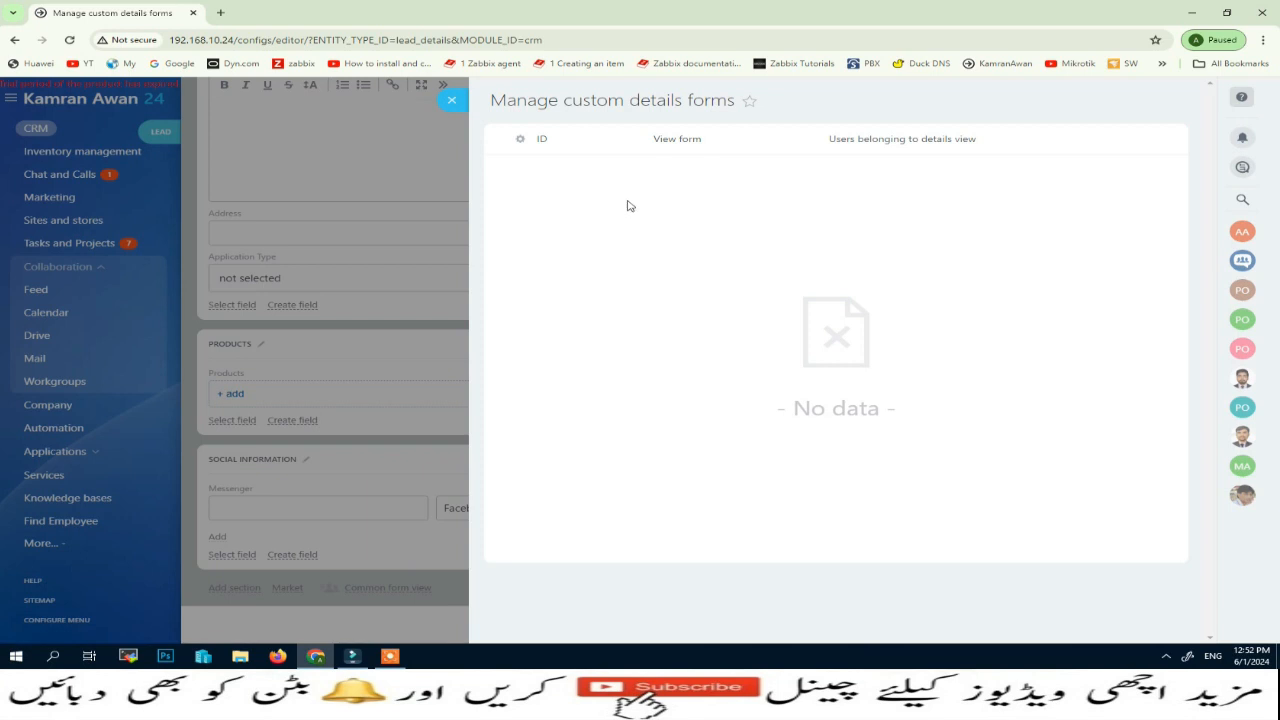
left_click(452, 103)
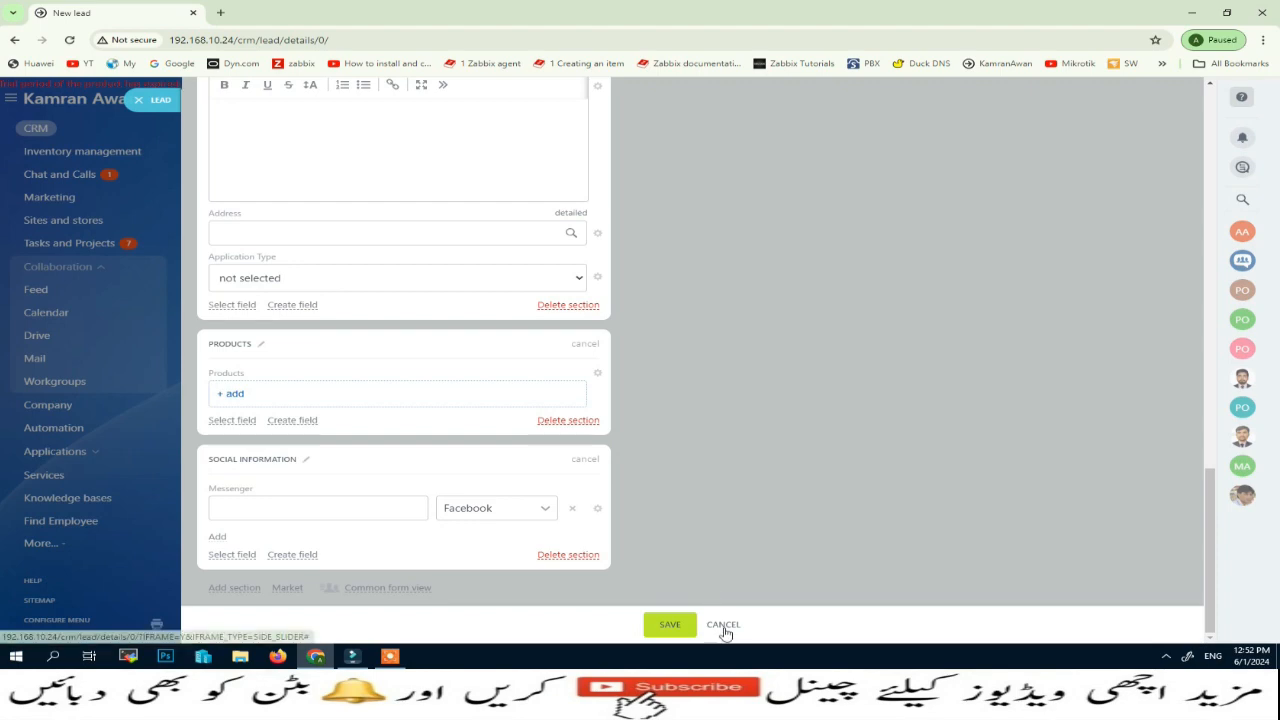
left_click(726, 626)
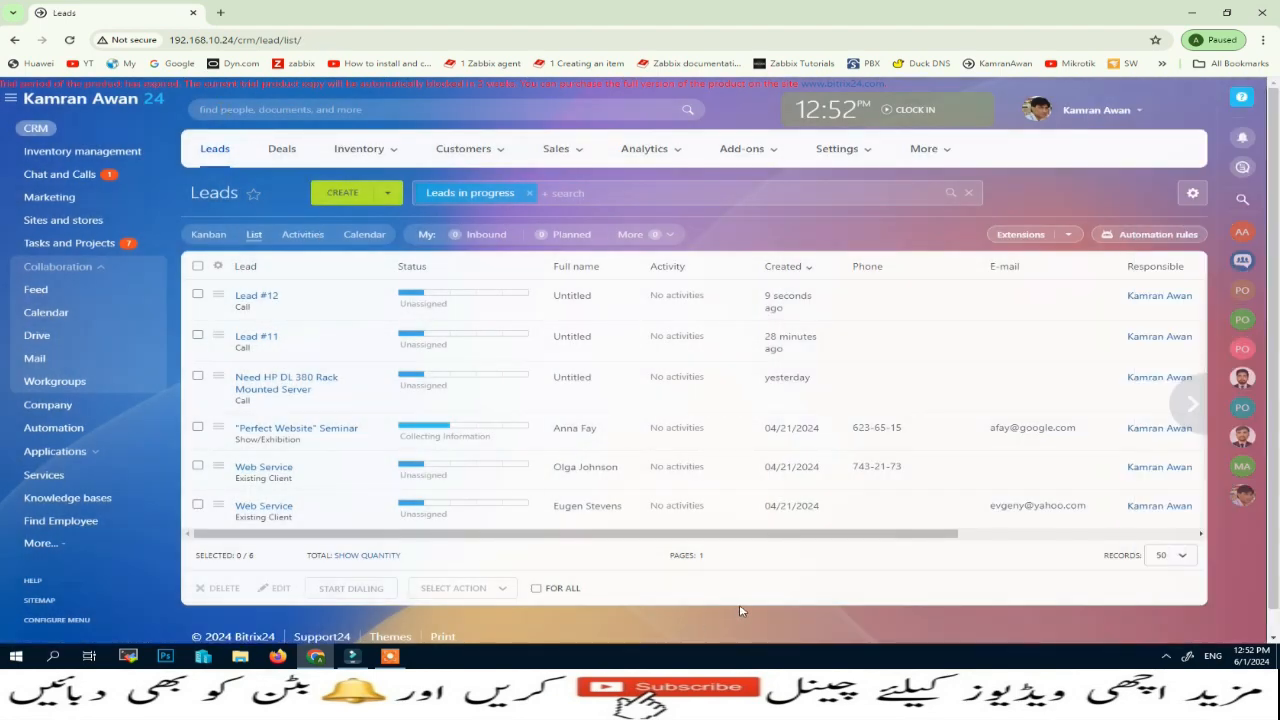